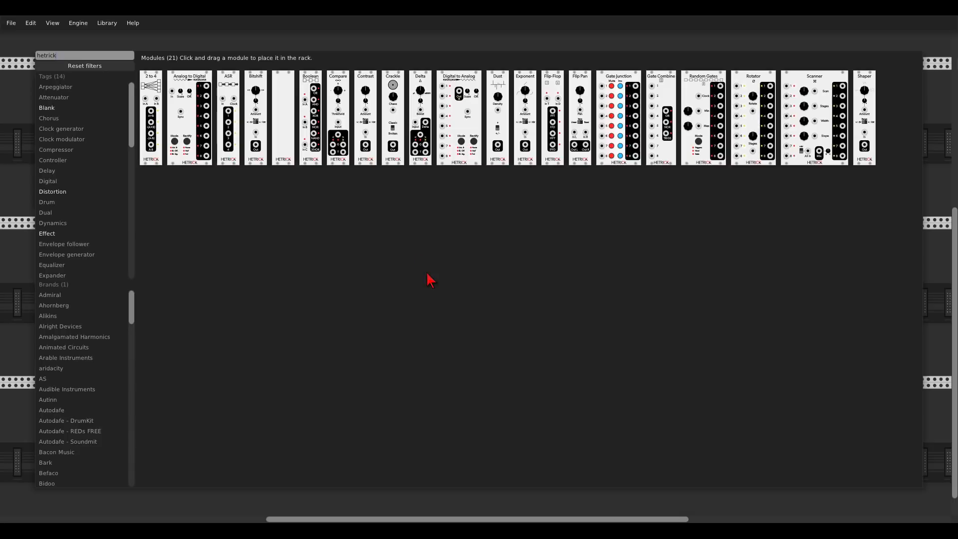
Add the HetrickCV Blank Panel beside AUDIO-8 and set its panel art to Bleeding Edge
left_click_drag(289, 143, 919, 154)
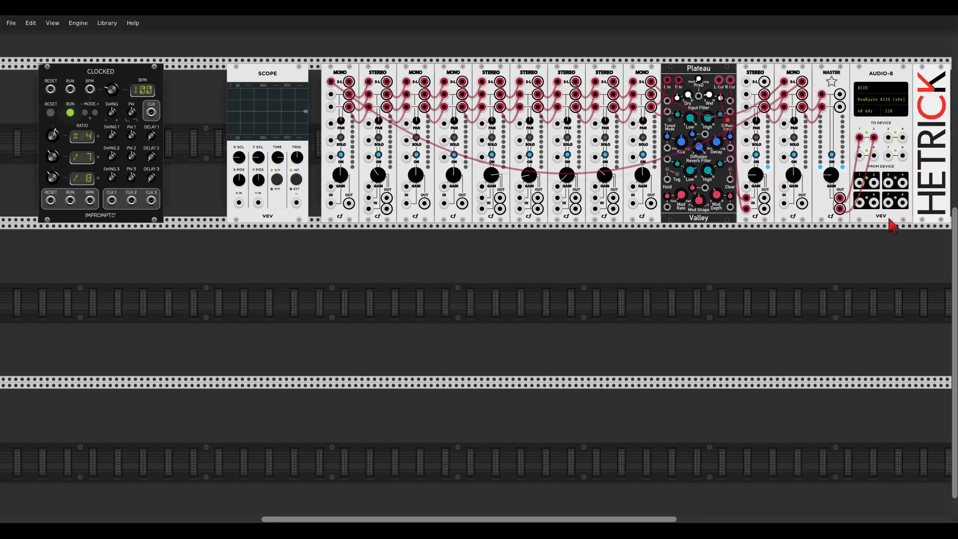
right_click(932, 146)
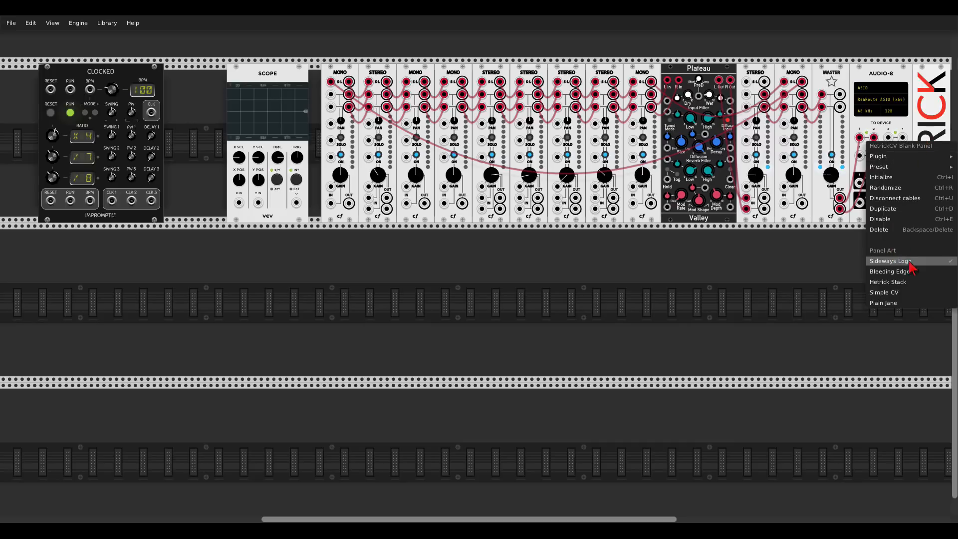
left_click(890, 271)
Try the Hetrick Stack, Simple CV and Plain Jane panel art on the blank panel and return to Bleeding Edge
right_click(924, 131)
left_click(910, 269)
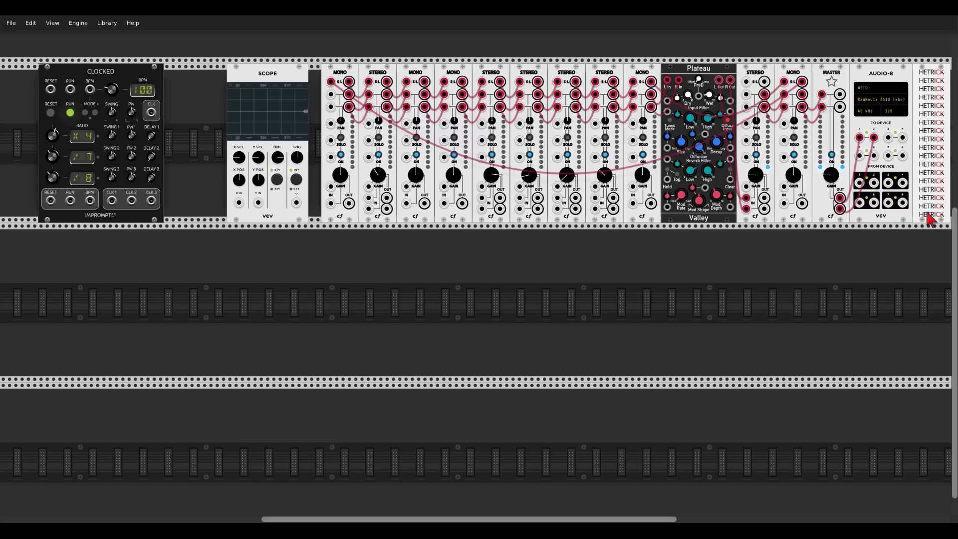
right_click(929, 152)
left_click(907, 303)
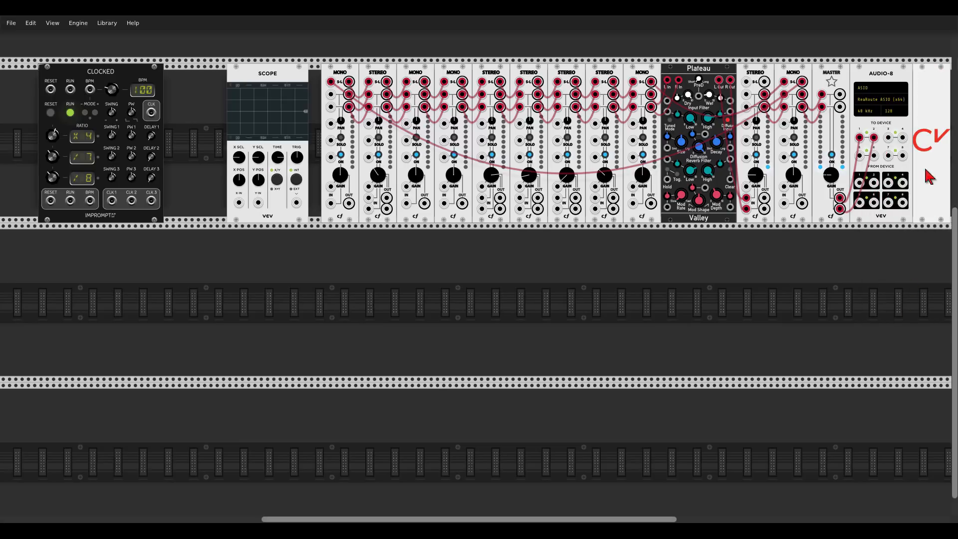
right_click(929, 172)
left_click(907, 329)
right_click(936, 156)
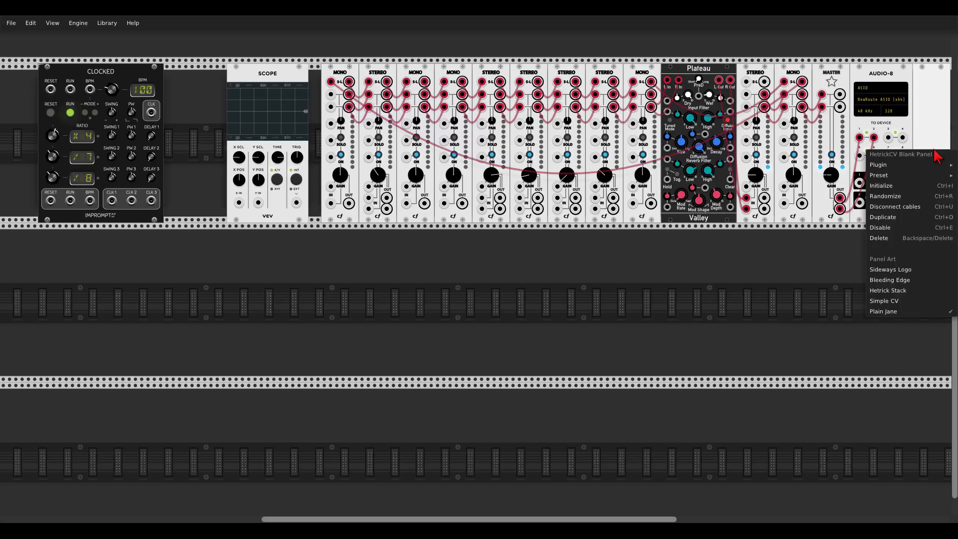
left_click(916, 280)
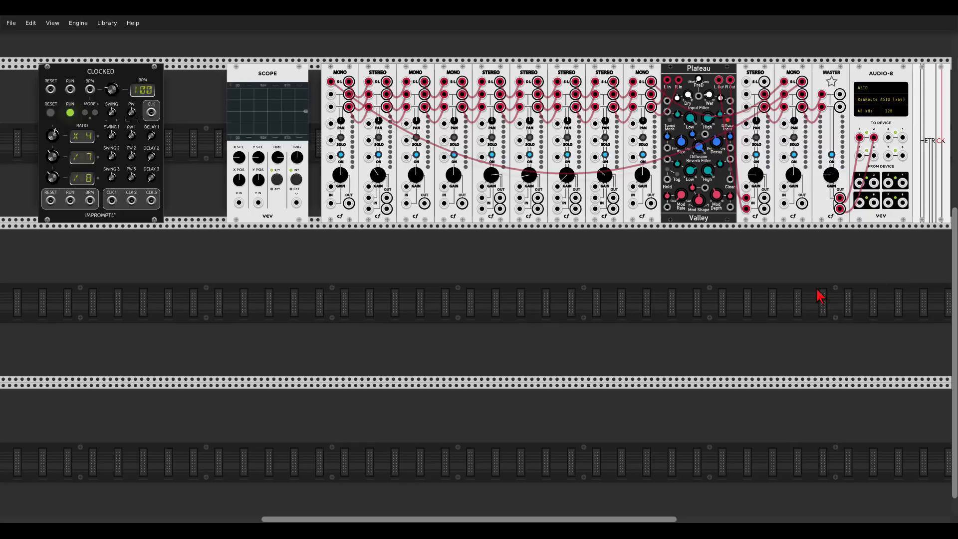
Search the module library for "hetri" and add a Random Gates module in the row below Clocked
right_click(329, 311)
type("he")
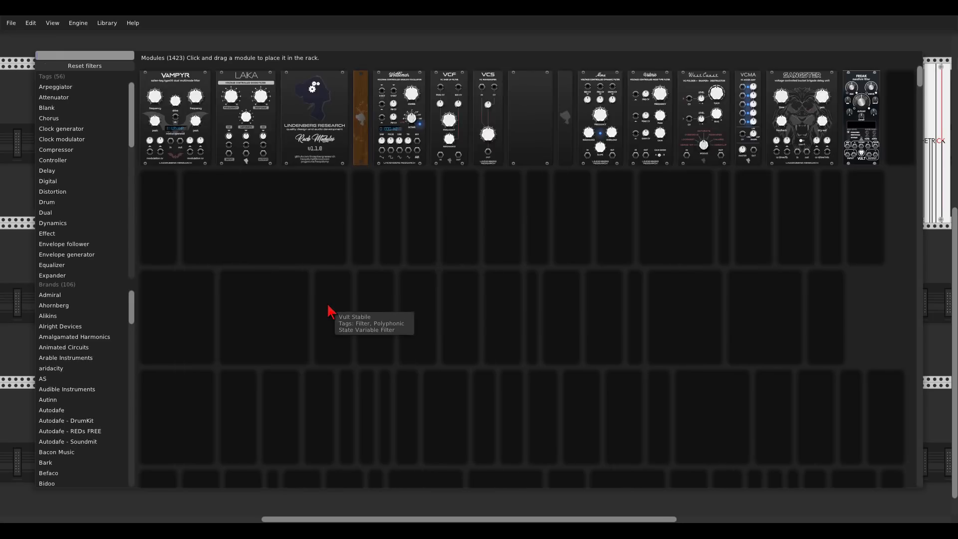
type("tri")
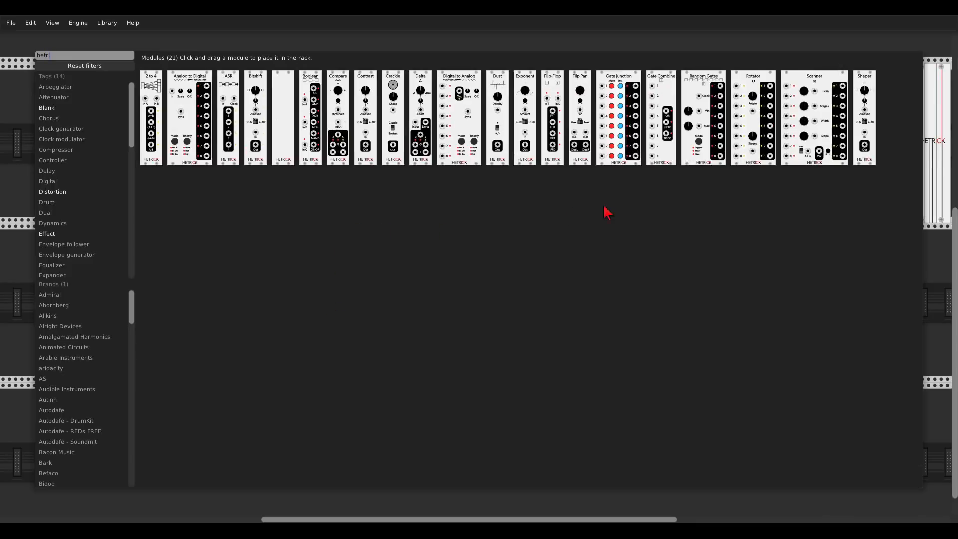
left_click_drag(705, 96, 199, 270)
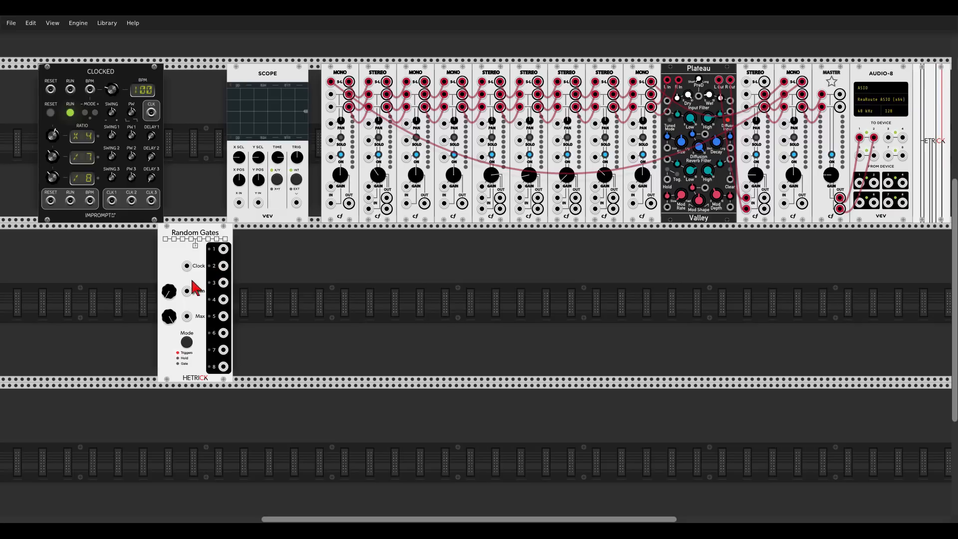
Patch Clocked's CLK 1 output into the Clock input of Random Gates
scroll(195, 289, "up", 3)
scroll(199, 231, "left", 3)
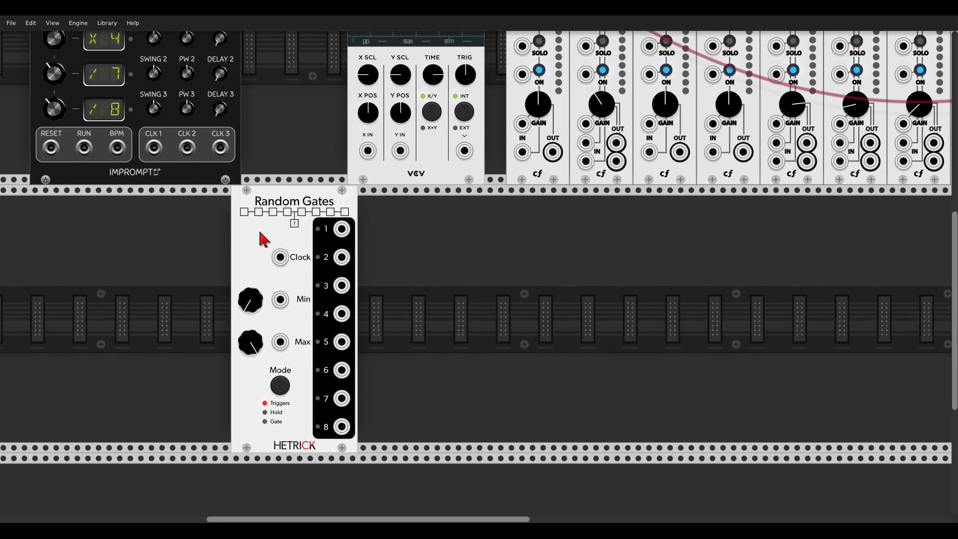
scroll(261, 239, "up", 1)
left_click_drag(160, 172, 281, 283)
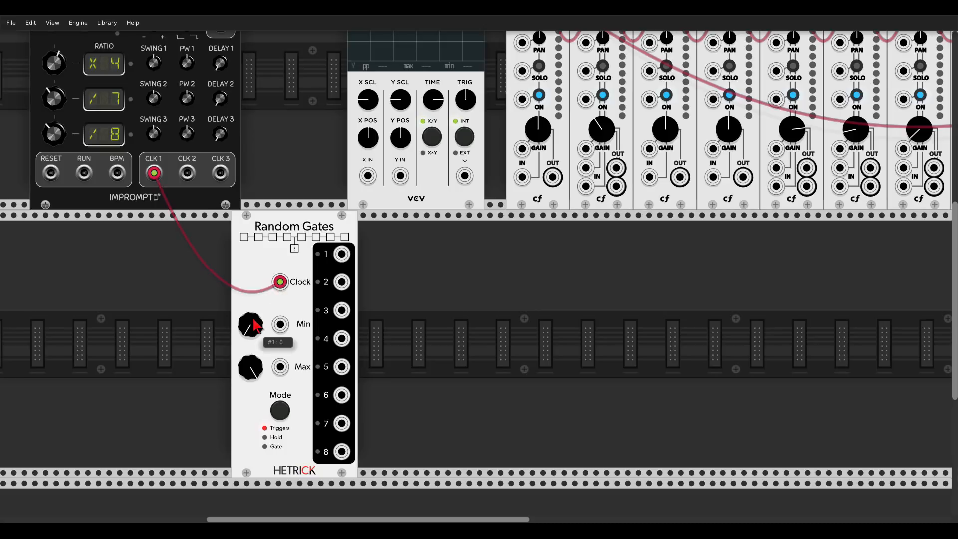
left_click_drag(257, 373, 253, 336)
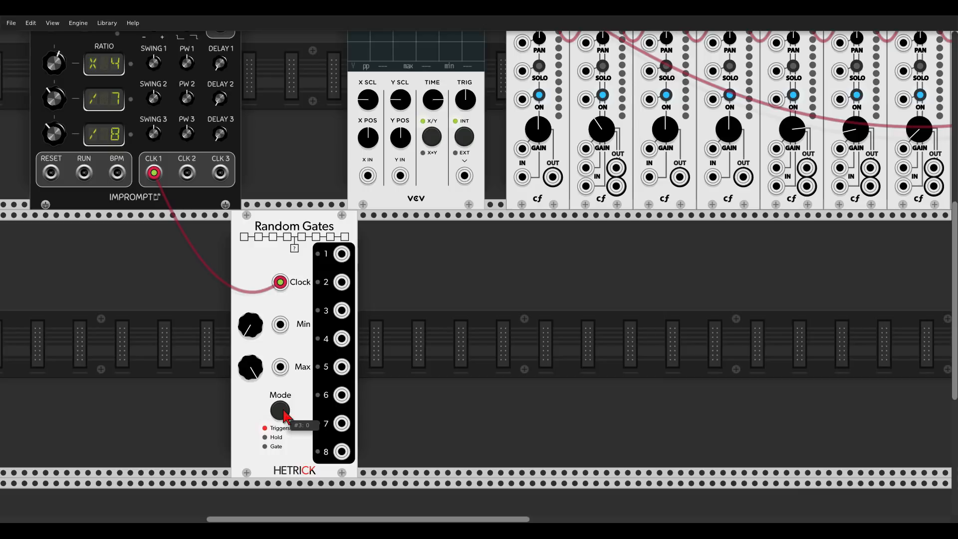
Add a Digital to Analog module beside Random Gates and patch gate outputs 1 to 8 into its matching inputs
right_click(413, 331)
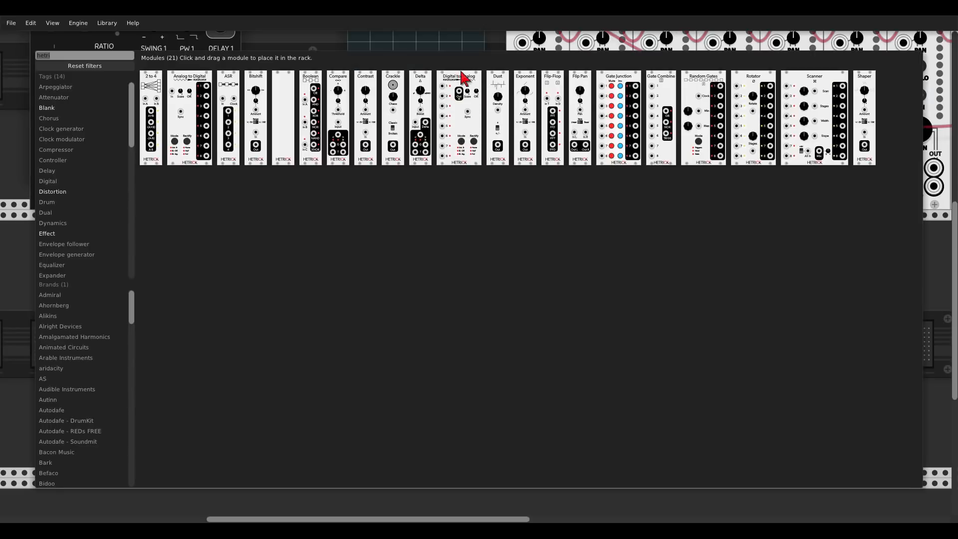
left_click_drag(460, 79, 397, 227)
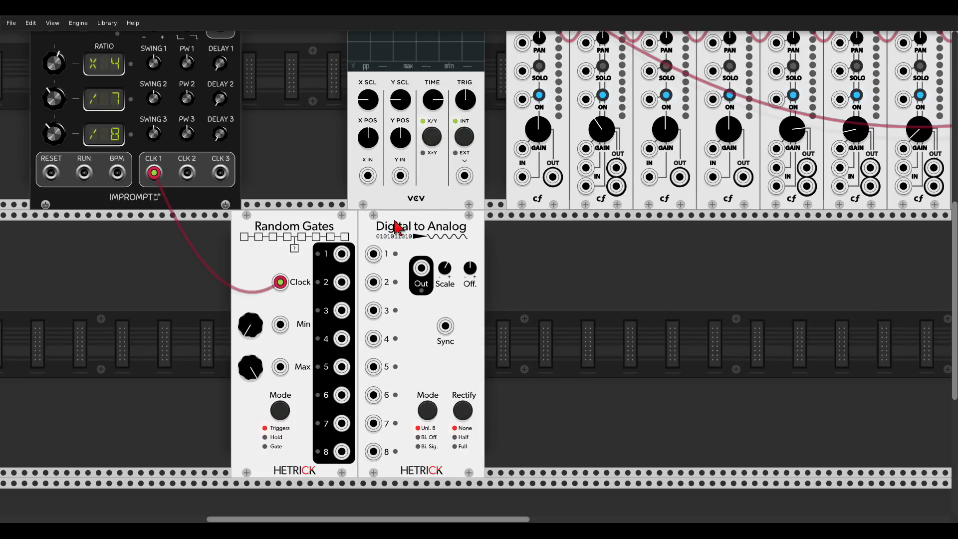
left_click_drag(341, 253, 373, 253)
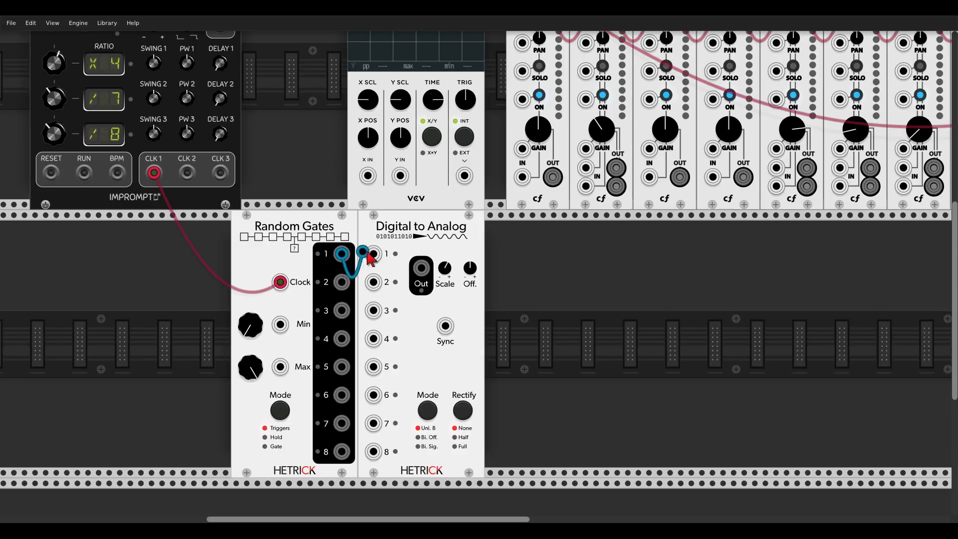
left_click_drag(341, 282, 373, 282)
left_click_drag(341, 311, 373, 310)
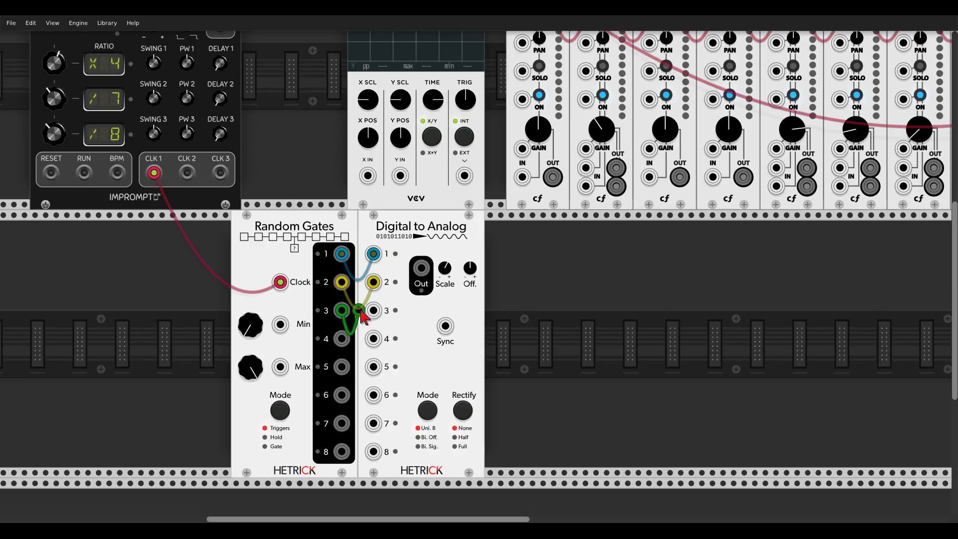
left_click_drag(342, 339, 373, 339)
left_click_drag(342, 367, 373, 367)
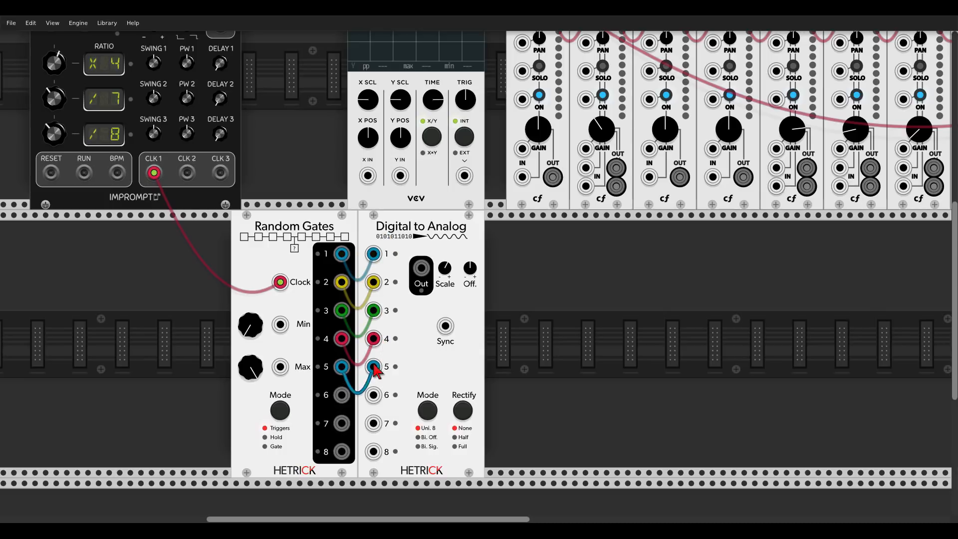
left_click_drag(341, 395, 373, 396)
left_click_drag(341, 423, 374, 423)
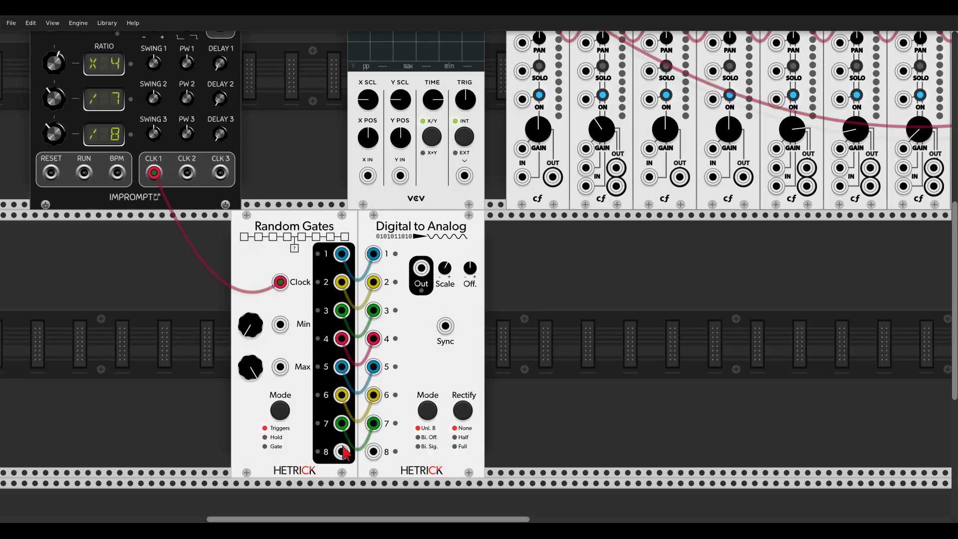
left_click_drag(341, 452, 373, 452)
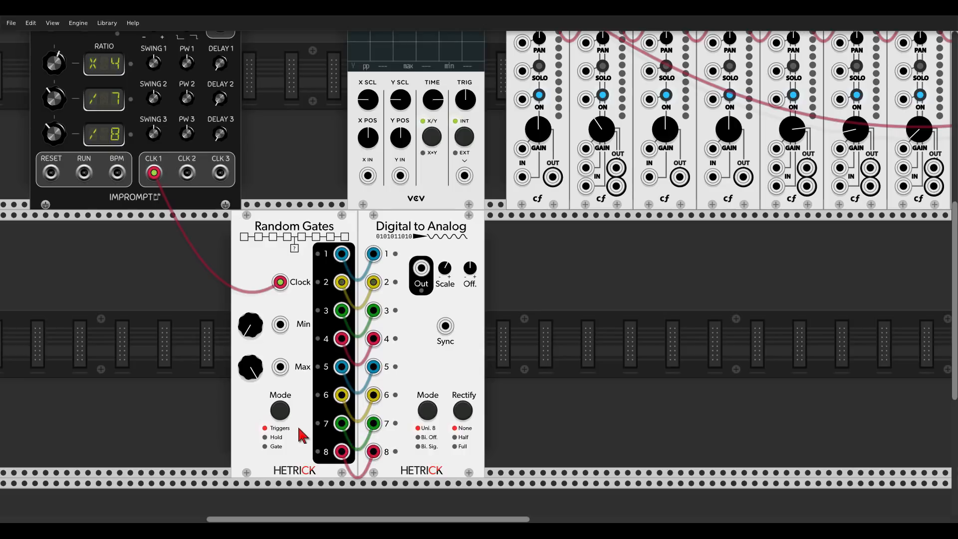
Move the Scope beside Digital to Analog and patch the converter's Out into the Scope's X IN
left_click_drag(441, 197, 509, 369)
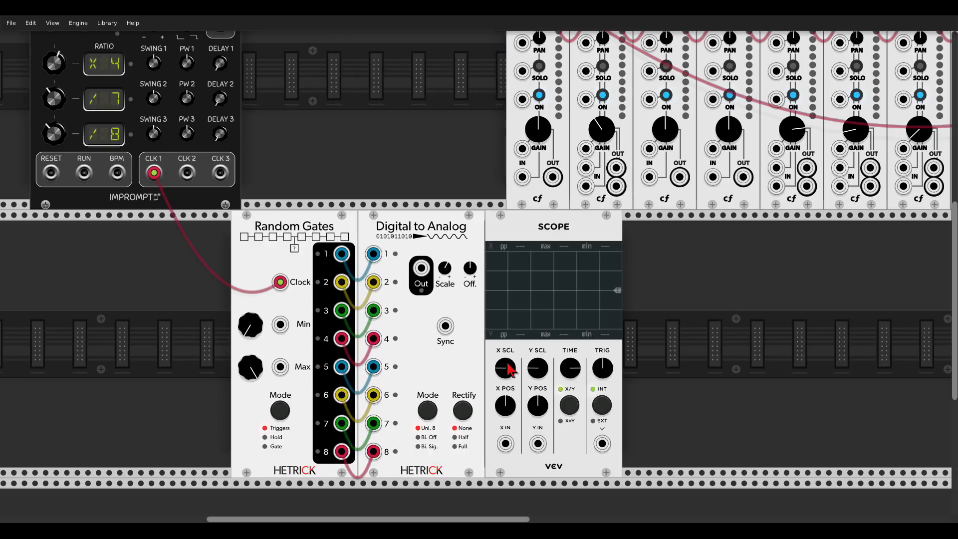
left_click_drag(421, 268, 506, 441)
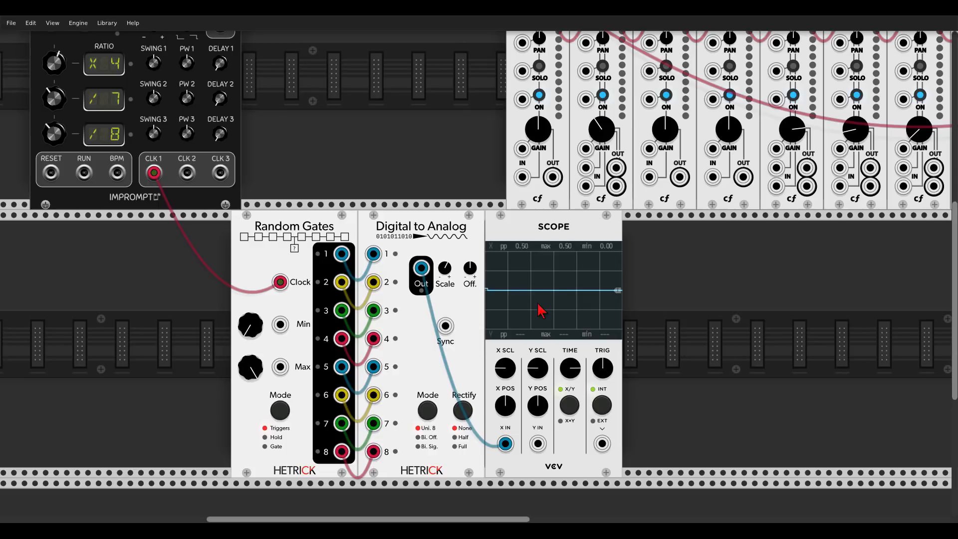
Switch Random Gates to Hold mode and set the Scope's time to 345.09 ms/div
left_click(281, 412)
left_click_drag(571, 367, 571, 383)
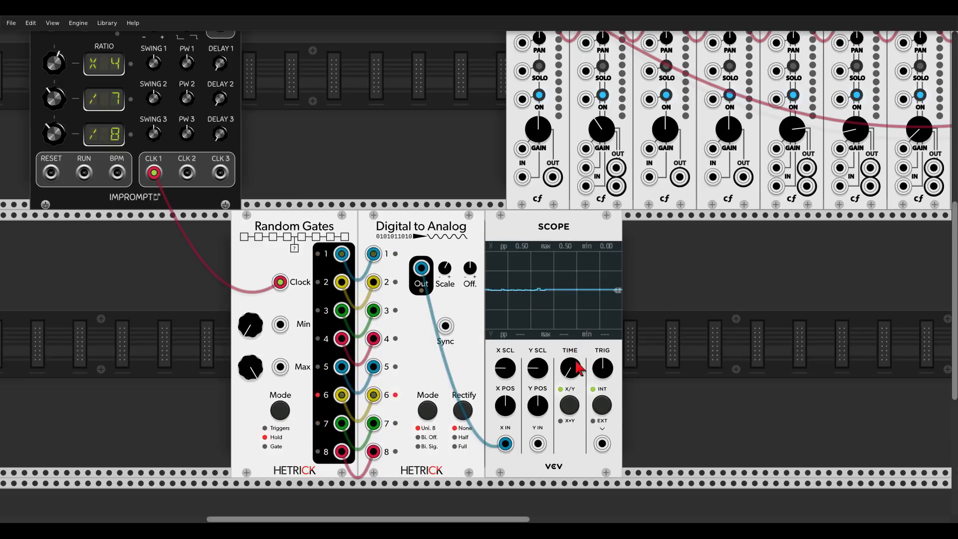
left_click_drag(579, 372, 578, 368)
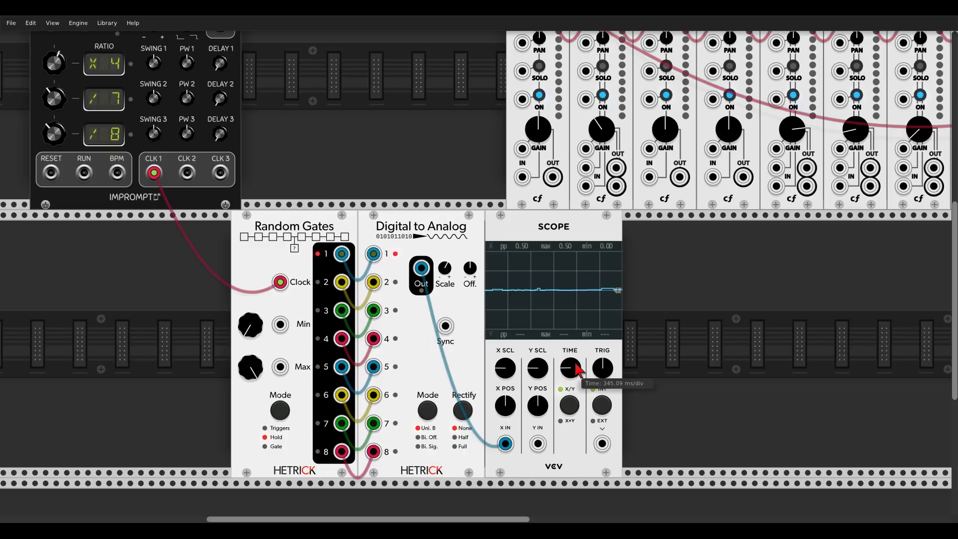
Unpatch the Scope and return it to the upper row, and add a Quantum module beside Digital to Analog
mouse_move(506, 443)
left_mouse_down()
mouse_move(533, 241)
mouse_move(384, 85)
mouse_move(377, 89)
left_mouse_up()
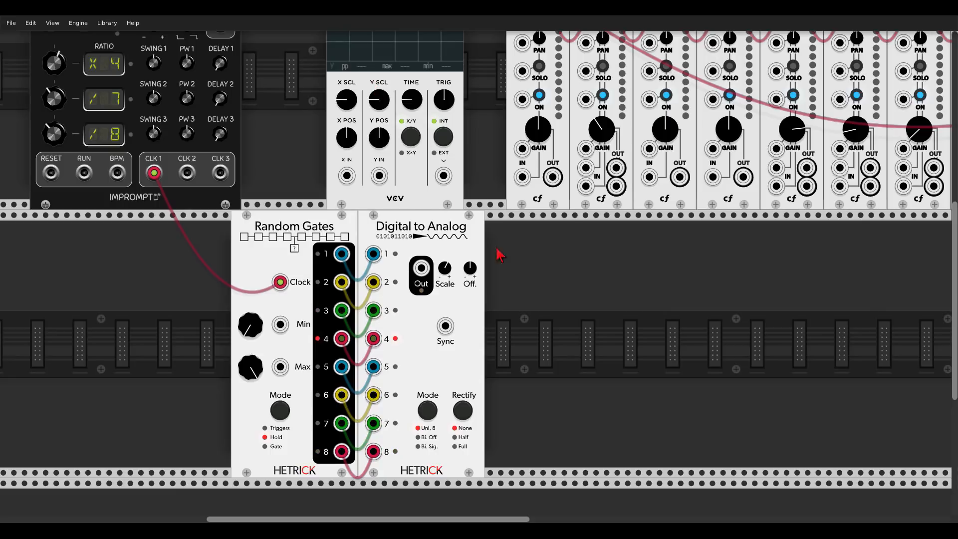
right_click(508, 266)
type("quantum")
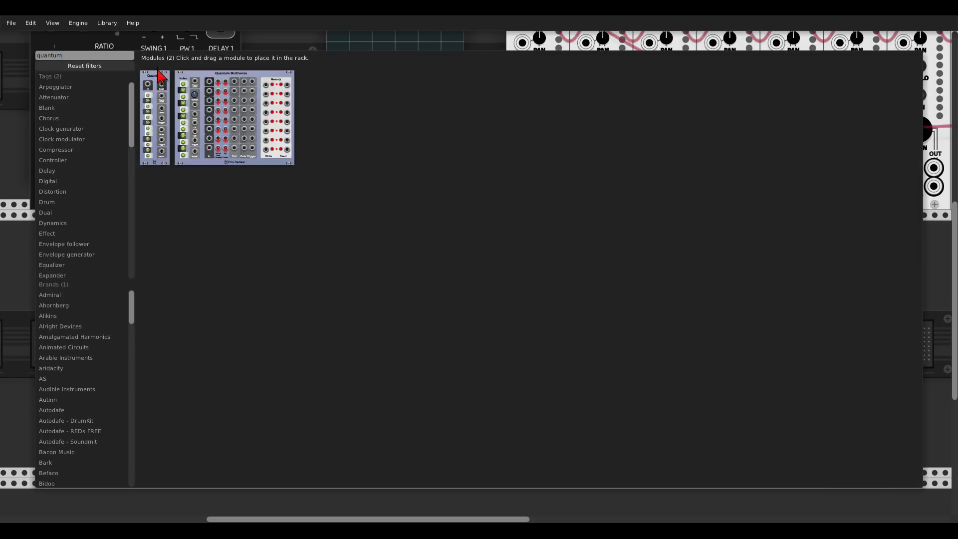
left_click(154, 117)
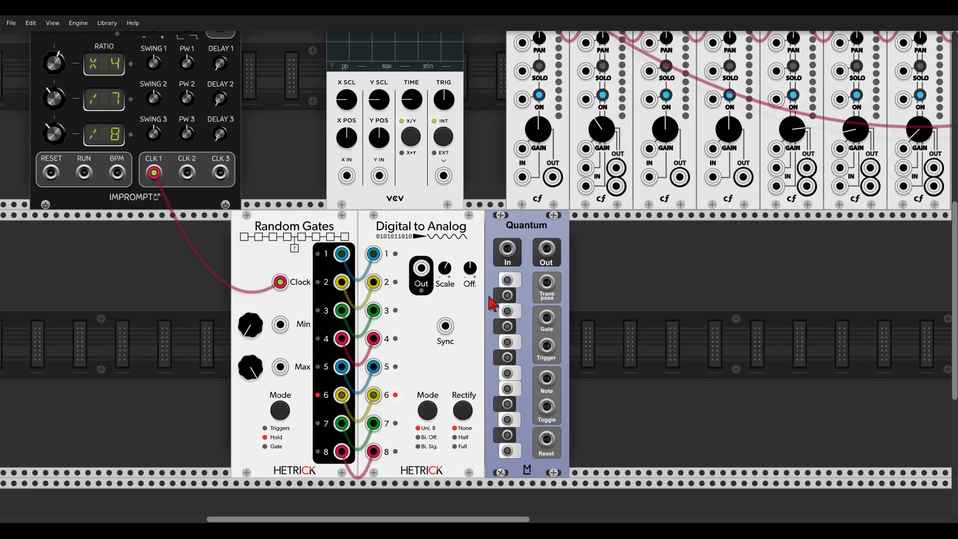
Add the Bogaudio FM-OP module beside Quantum and enable envelope control of its level
right_click(611, 326)
type("fm")
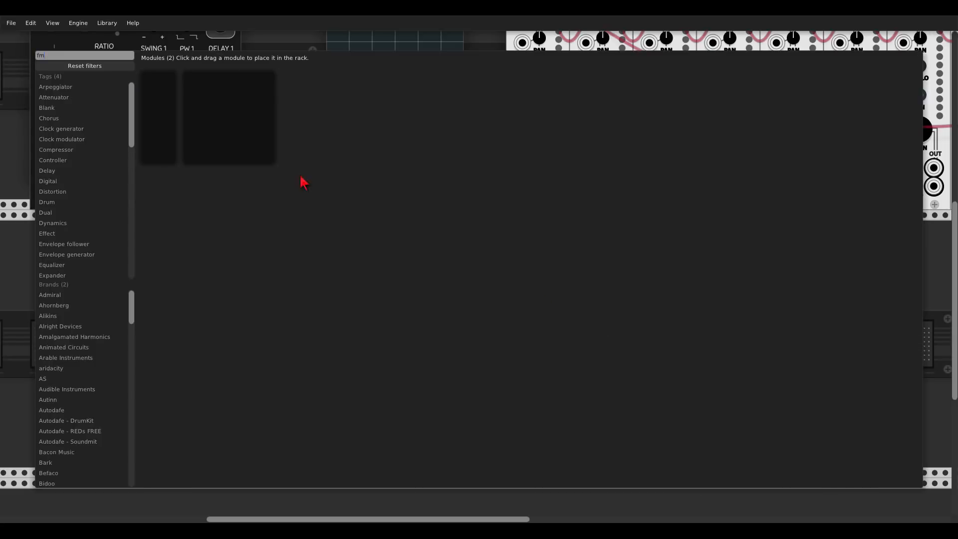
left_click_drag(155, 82, 588, 243)
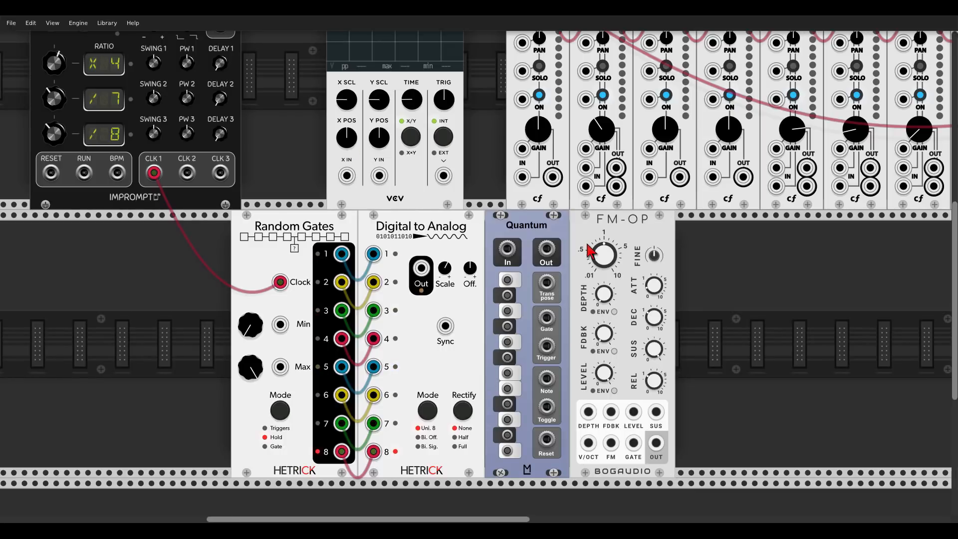
left_click(614, 391)
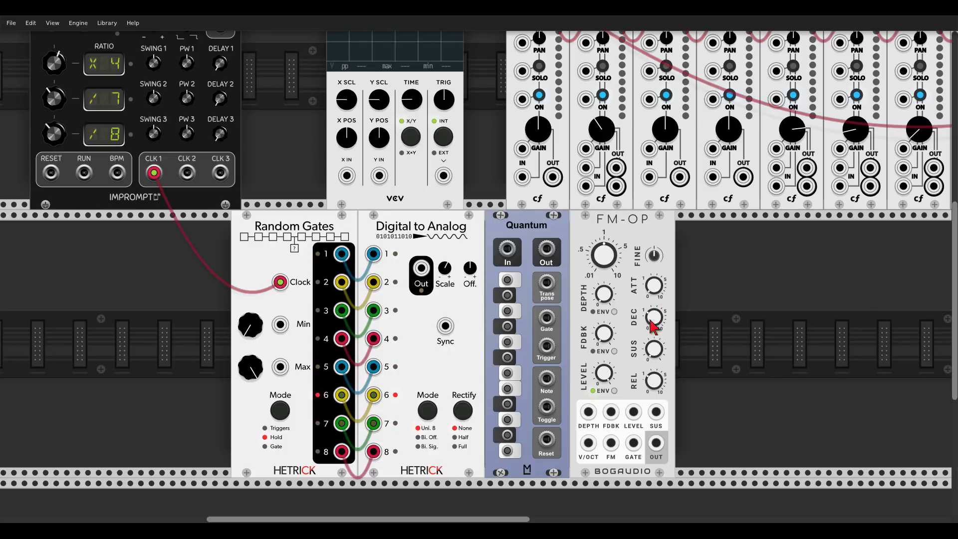
Patch Digital to Analog's Out through Quantum into FM-OP's V/OCT, and Quantum's Gate into FM-OP's GATE
left_click_drag(421, 269, 588, 443)
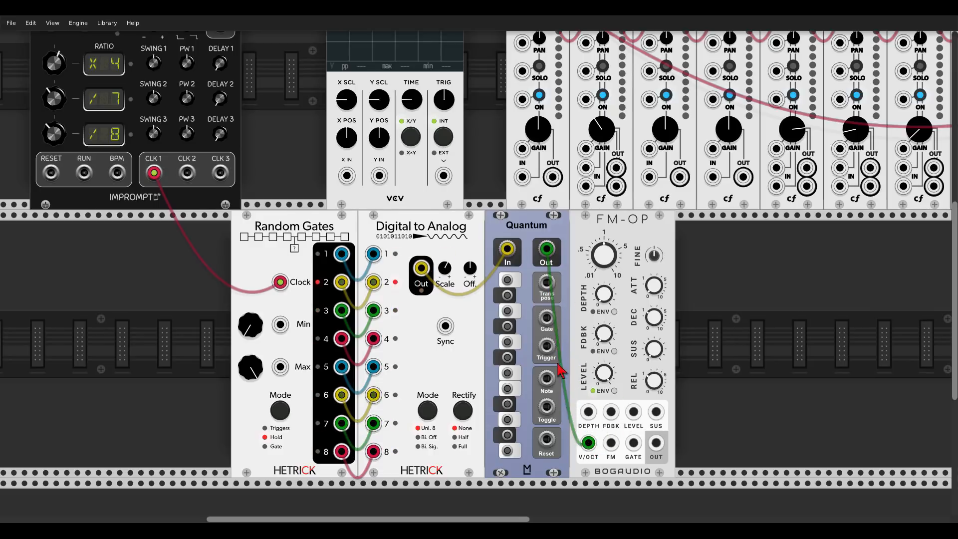
left_click_drag(546, 318, 633, 443)
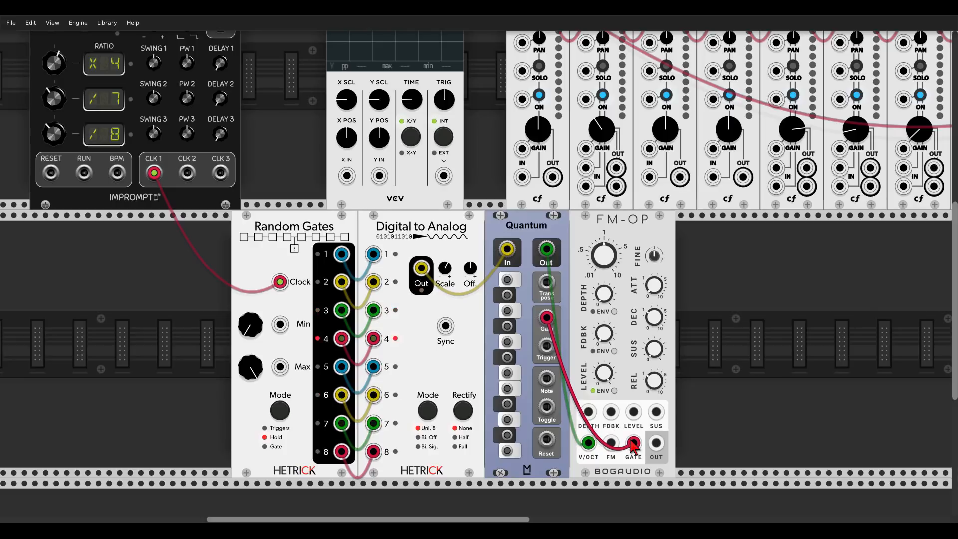
Enable the notes C, D, F, A and A# in the Quantum quantizer
left_click(507, 450)
left_click(509, 418)
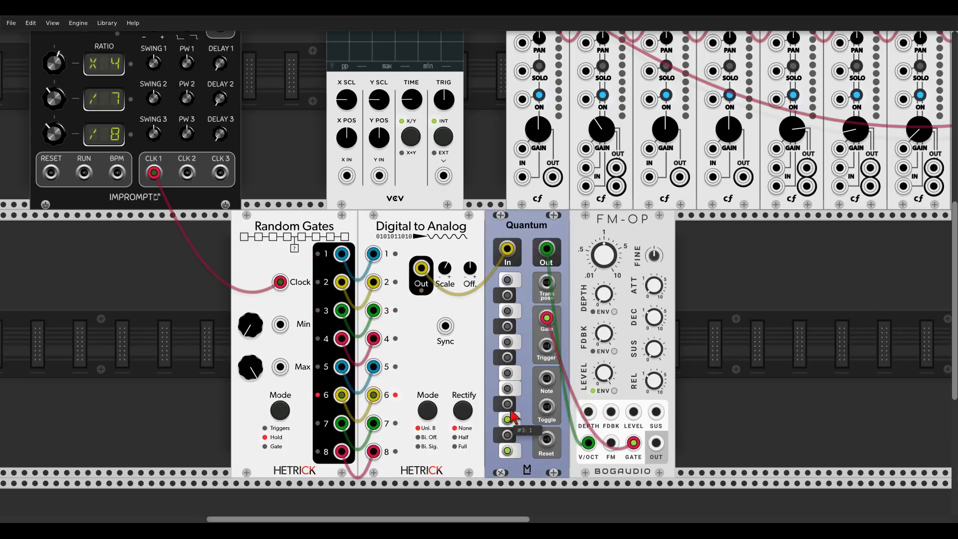
left_click(508, 372)
left_click(507, 310)
left_click(507, 295)
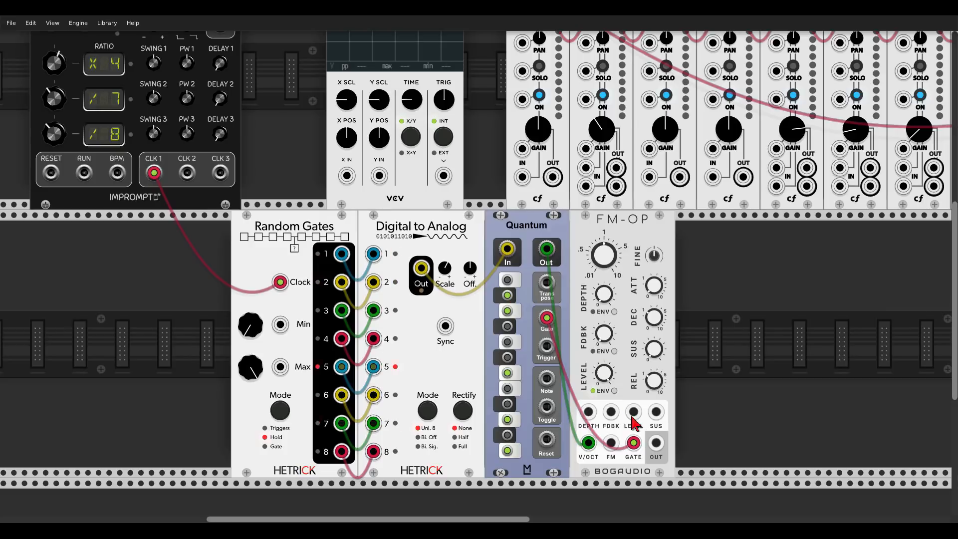
Patch FM-OP's OUT into the mono mixer channel beside Plateau and set Digital to Analog's Scale to 0.386
left_click_drag(656, 442, 851, 176)
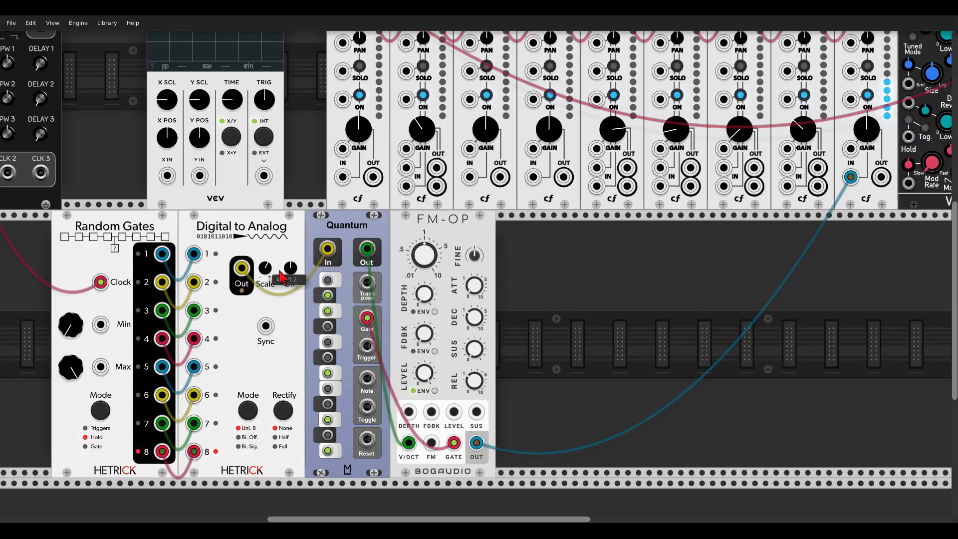
mouse_move(268, 270)
left_mouse_down()
mouse_move(290, 260)
mouse_move(269, 267)
left_mouse_up()
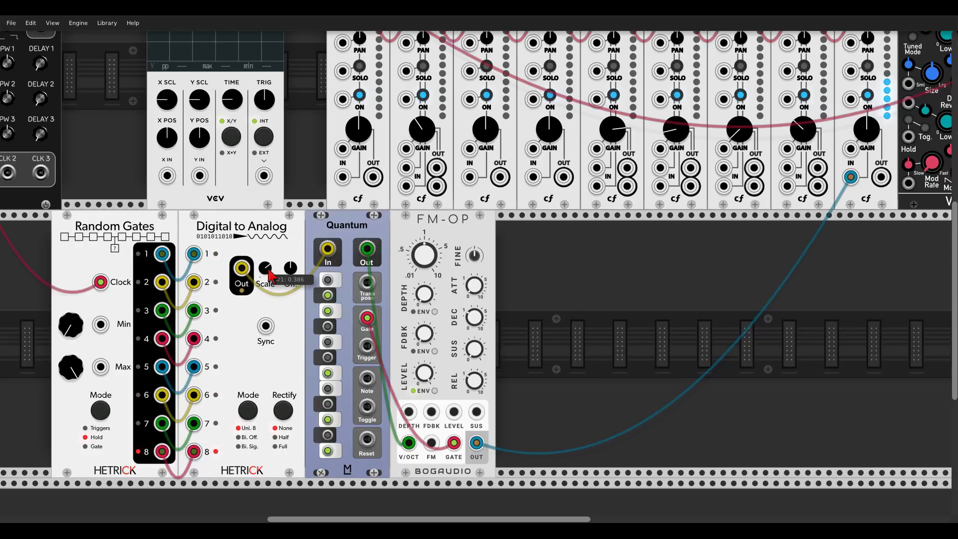
Add the HetrickCV Contrast module beside FM-OP and patch FM-OP's OUT into its In
right_click(543, 321)
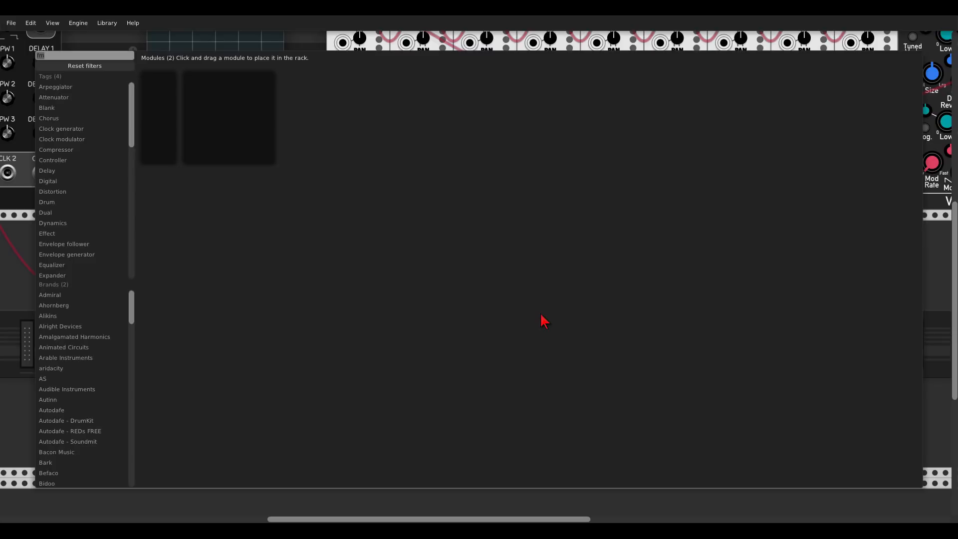
type("hetr")
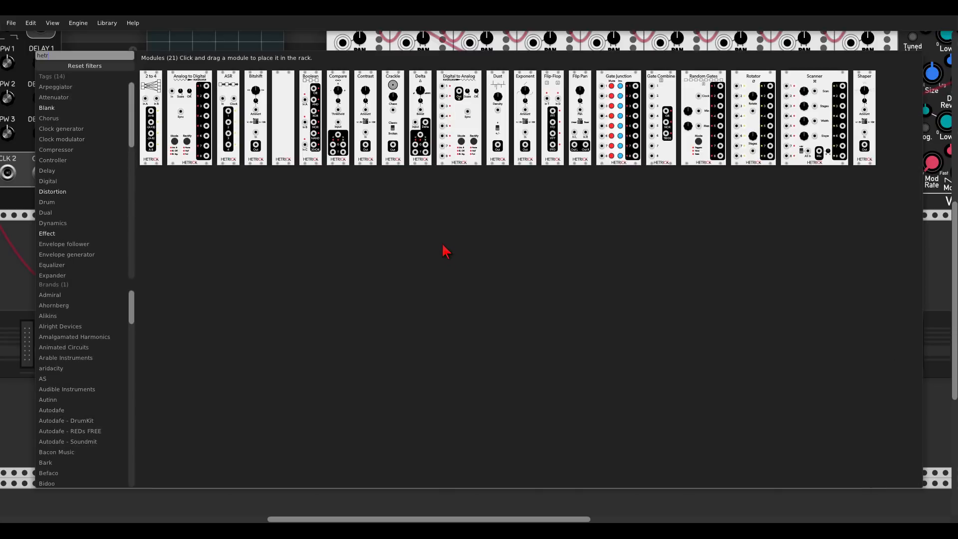
left_click_drag(366, 80, 497, 283)
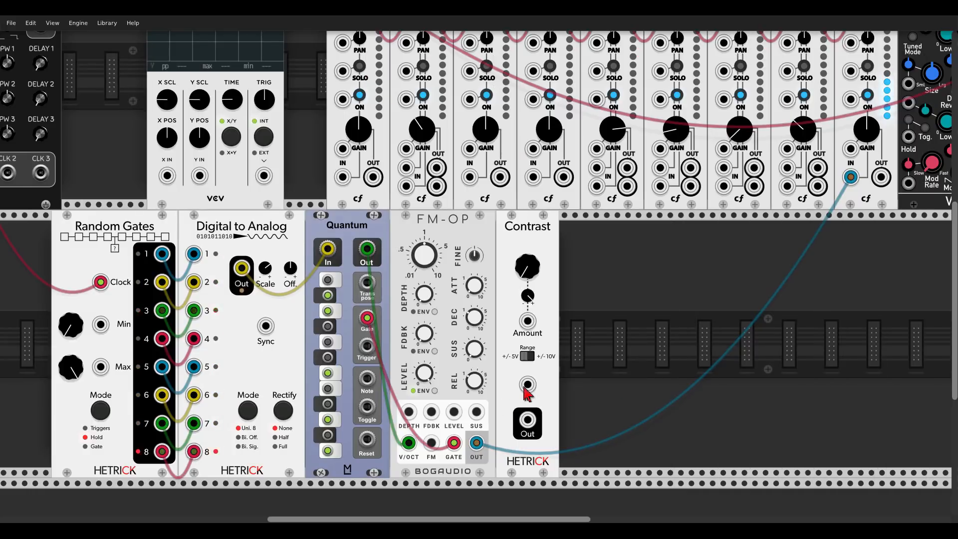
left_click_drag(528, 384, 477, 442)
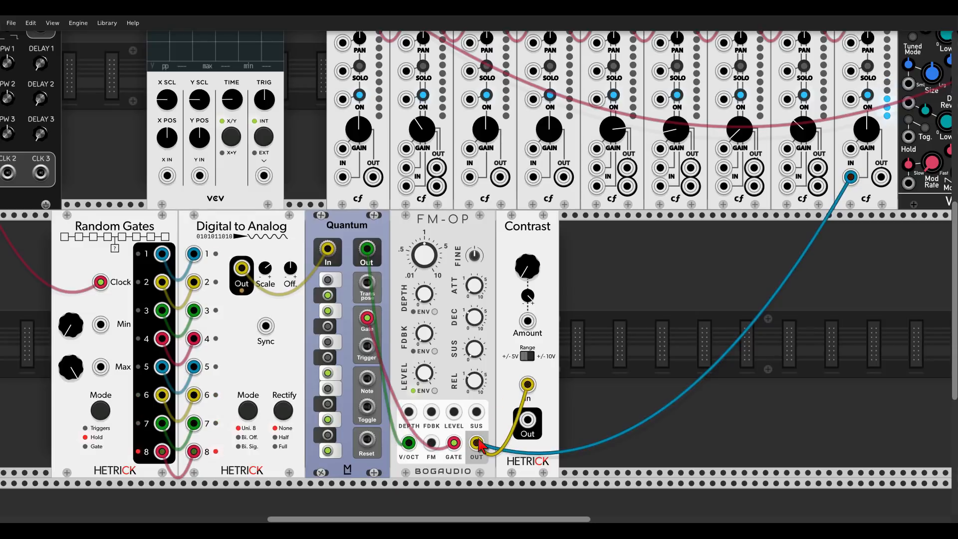
Add the Alright Devices Chronoblob module beside Contrast and patch Clocked's master CLK output into its SYNC input
right_click(615, 373)
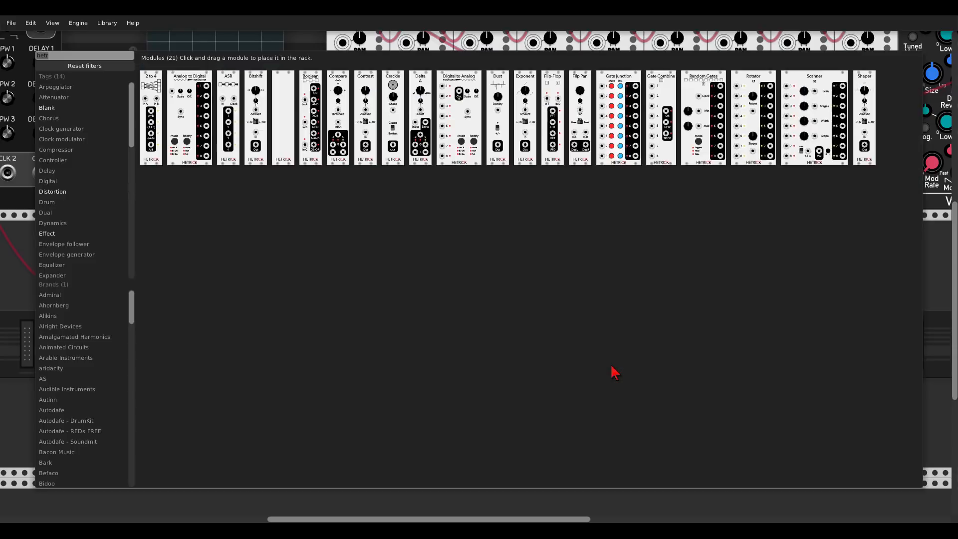
type("chro")
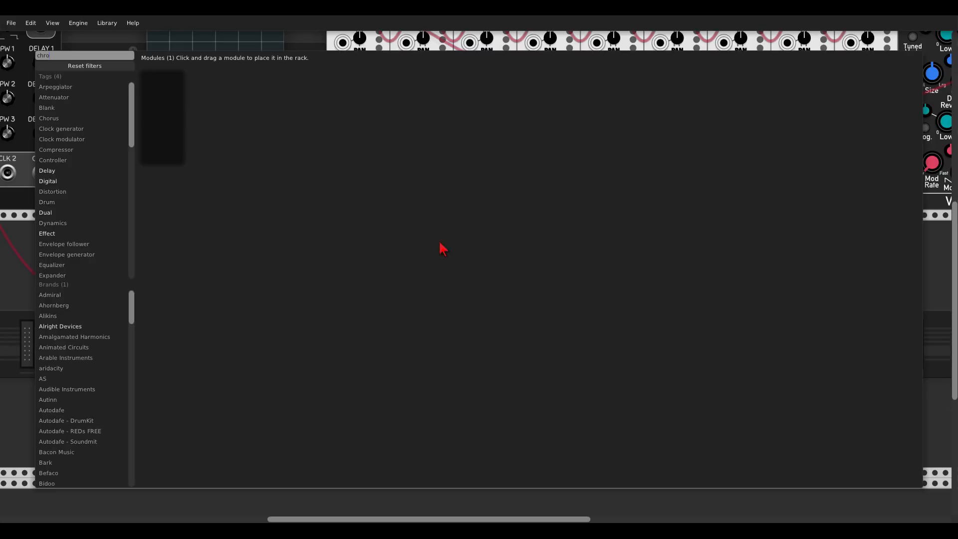
left_click(174, 80)
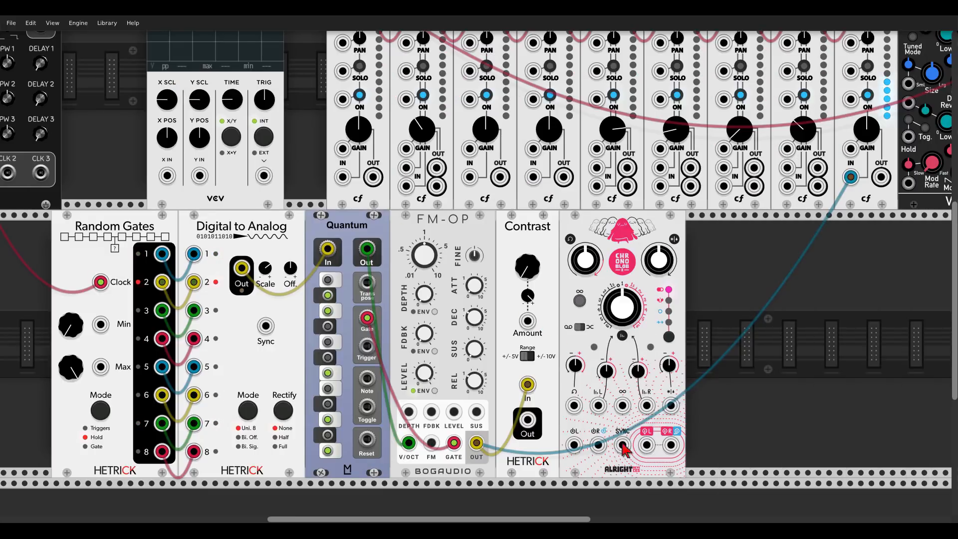
left_click_drag(622, 444, 40, 84)
scroll(699, 299, "down", 2)
scroll(708, 298, "down", 2)
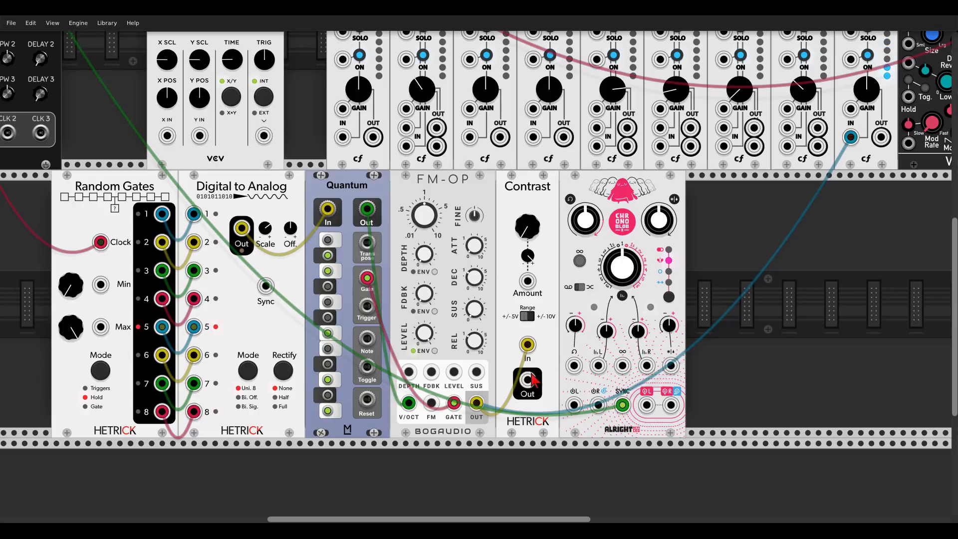
Patch Contrast's Out into Chronoblob's left input, and Chronoblob's left and right outputs into the stereo mixer channel beside FM-OP's mono channel
left_click_drag(528, 380, 574, 405)
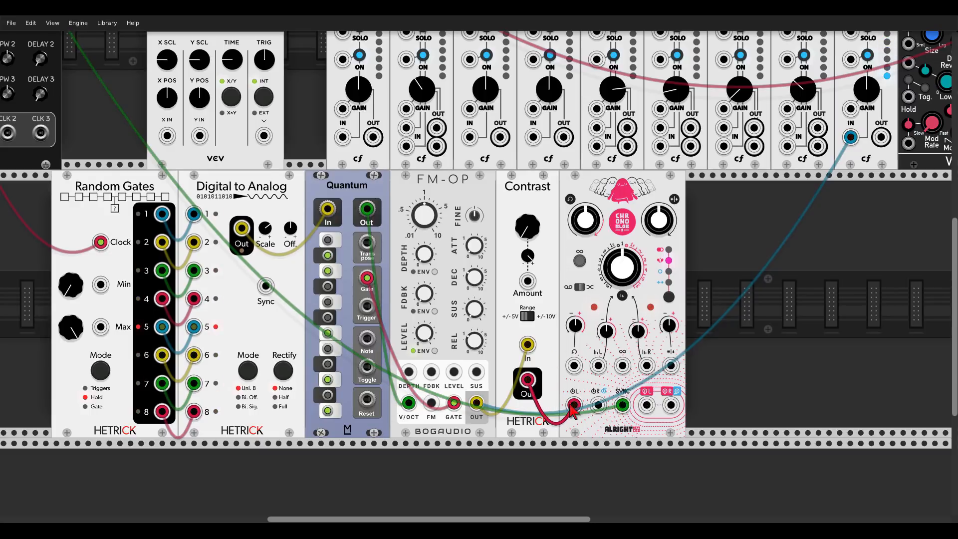
left_click_drag(646, 405, 787, 130)
left_click_drag(674, 394, 670, 404)
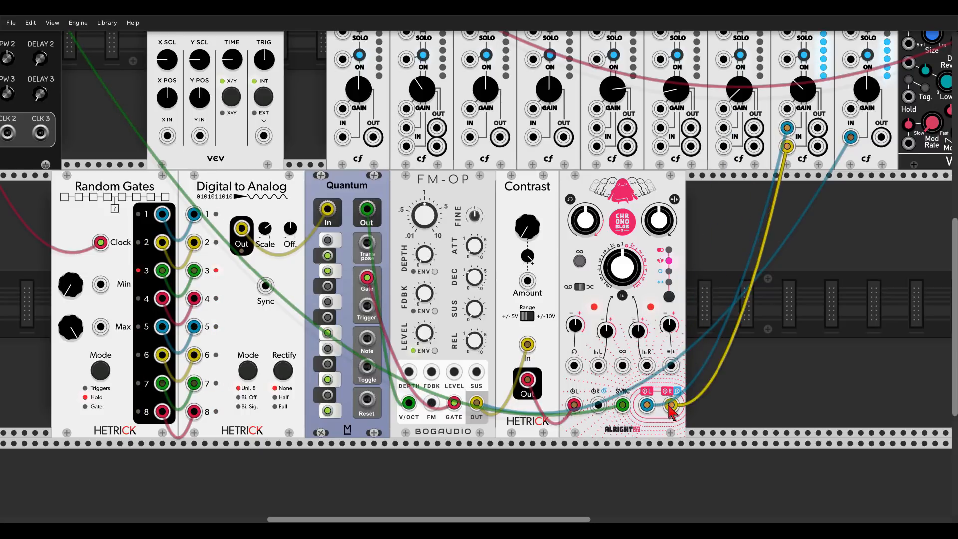
Set the gain of the stereo mixer channel fed by Chronoblob to 2.645 and solo that channel
scroll(798, 169, "up", 3)
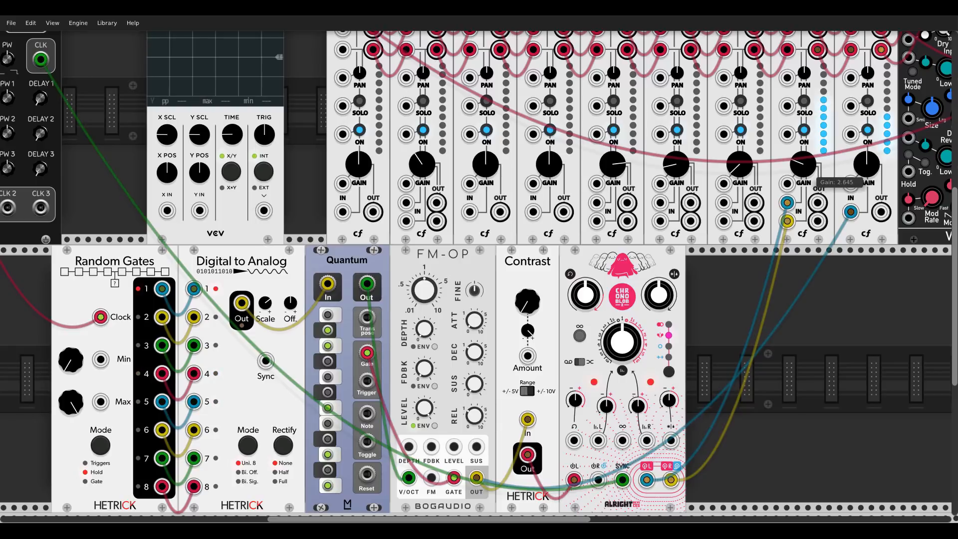
left_click(805, 102)
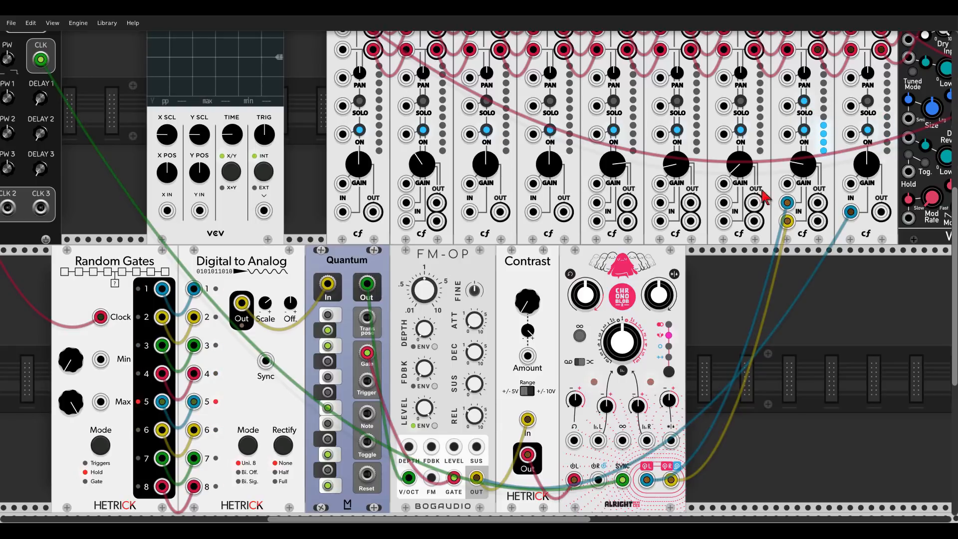
scroll(698, 234, "down", 2)
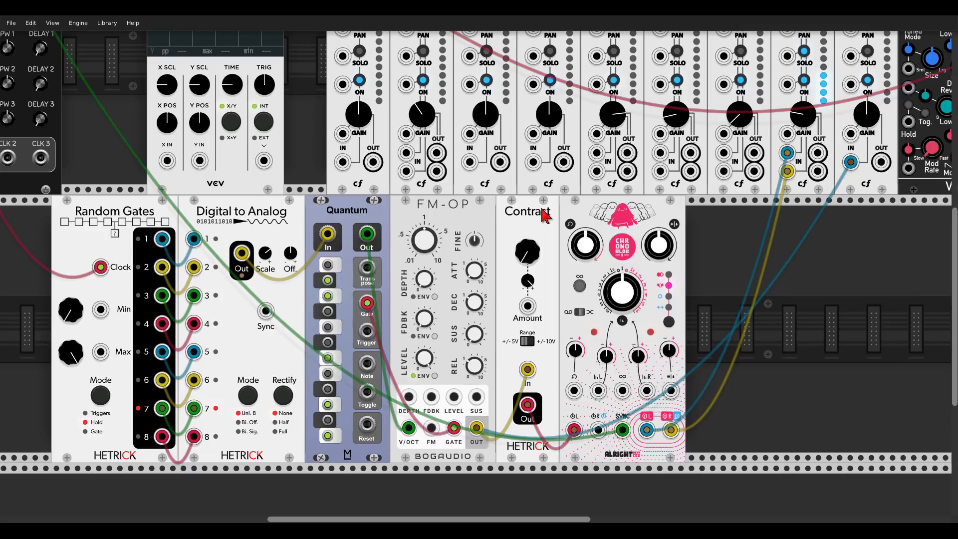
Audition different settings of Contrast's Amount and FM-OP's Feedback, leaving Contrast's Amount at 0
left_click_drag(528, 251, 542, 271)
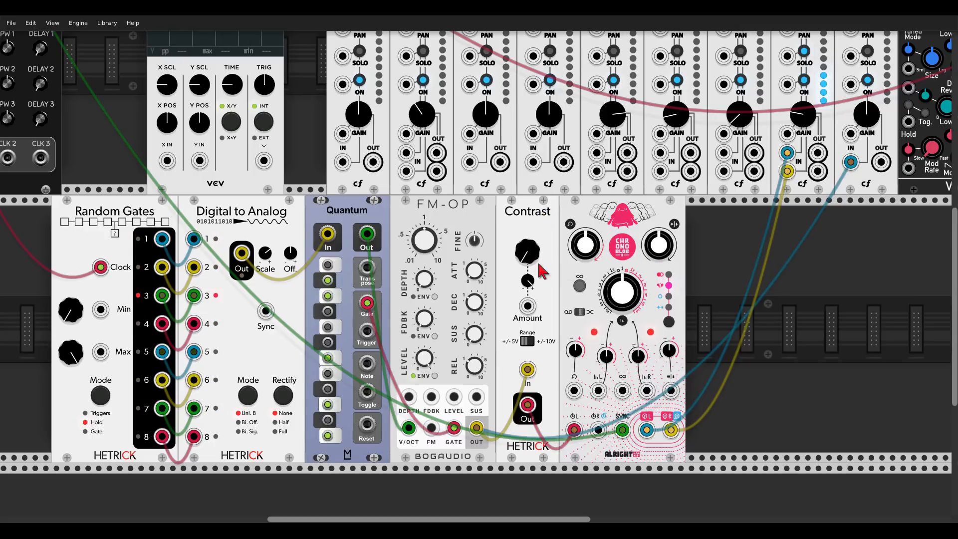
mouse_move(535, 263)
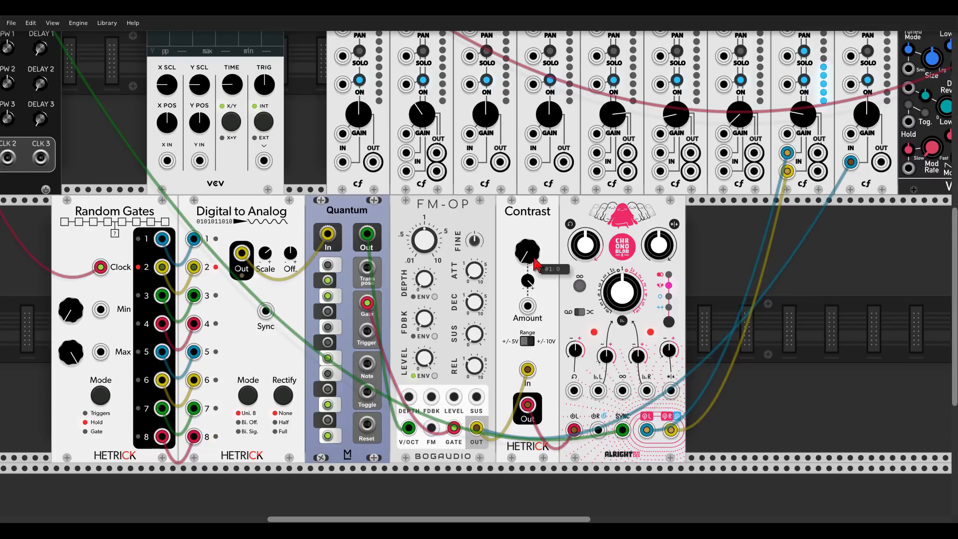
left_click_drag(638, 356, 638, 347)
mouse_move(536, 264)
left_mouse_down()
mouse_move(536, 235)
mouse_move(536, 265)
left_mouse_up()
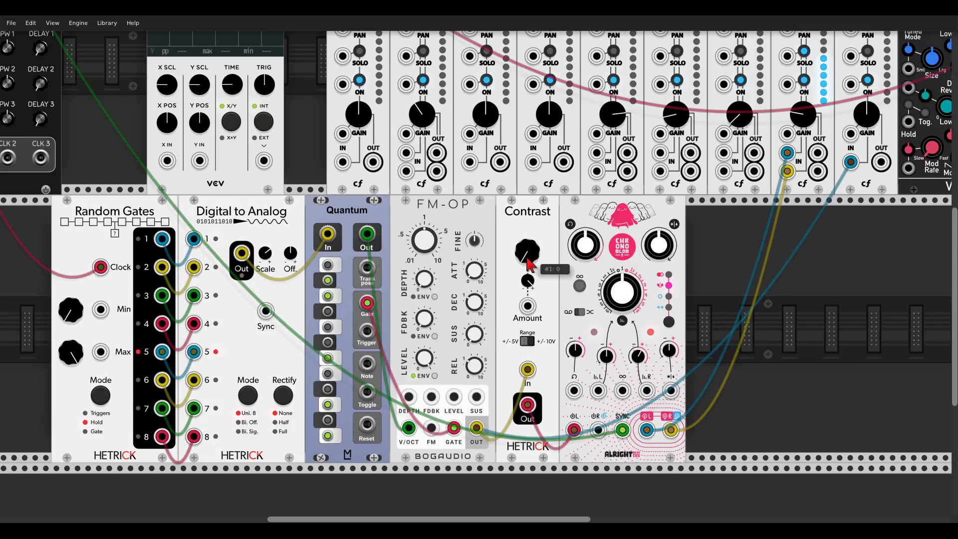
left_click_drag(425, 318, 425, 306)
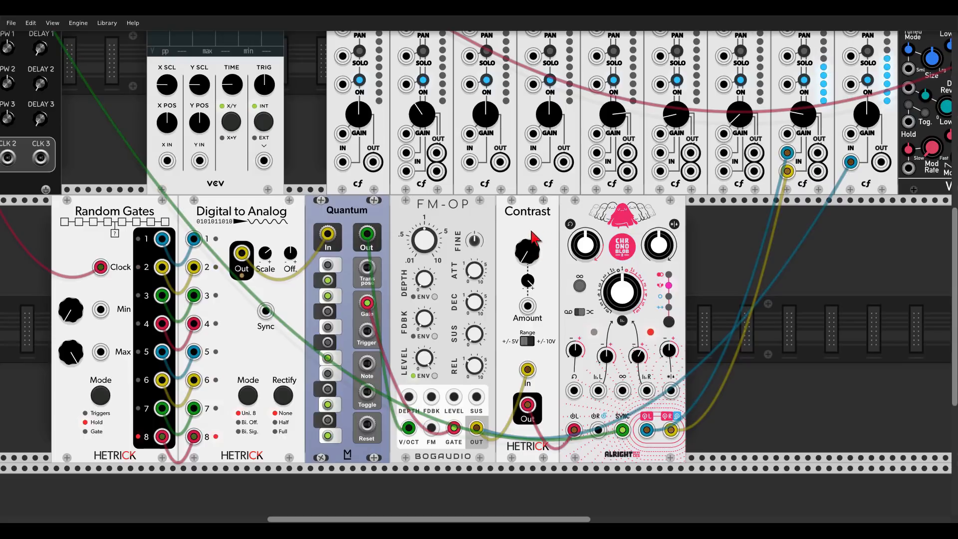
Add the Bogaudio S&H module beside Chronoblob, keeping its normal range at 0V-10V
right_click(748, 303)
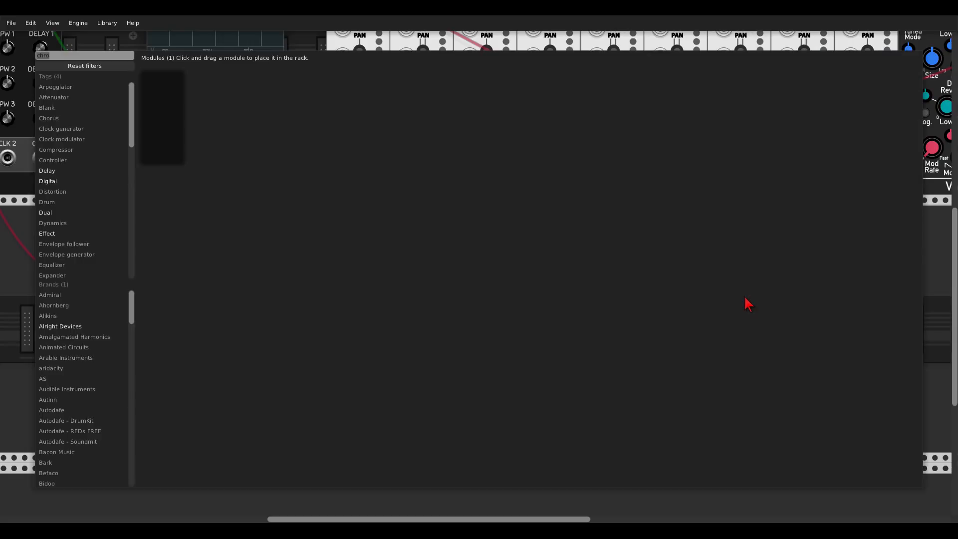
type("sample")
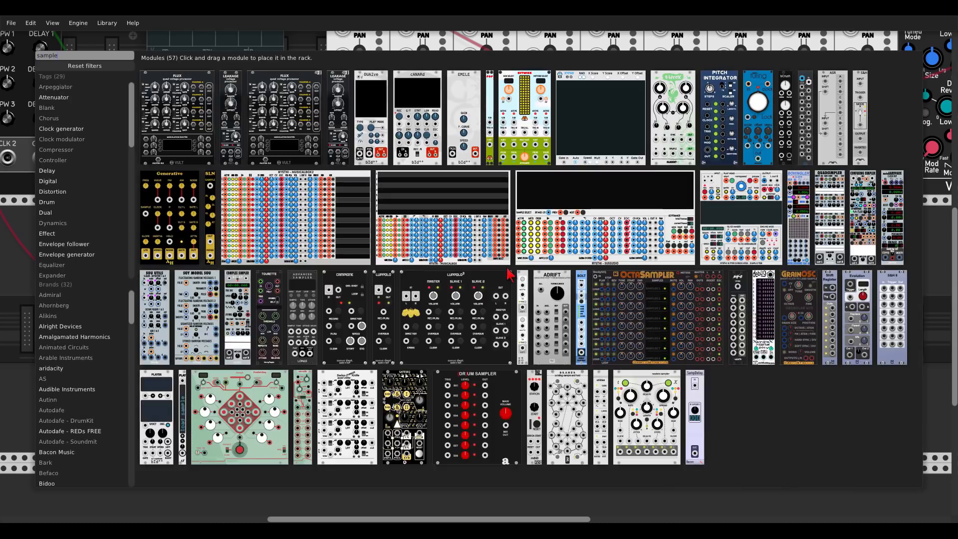
left_click(522, 290)
right_click(695, 207)
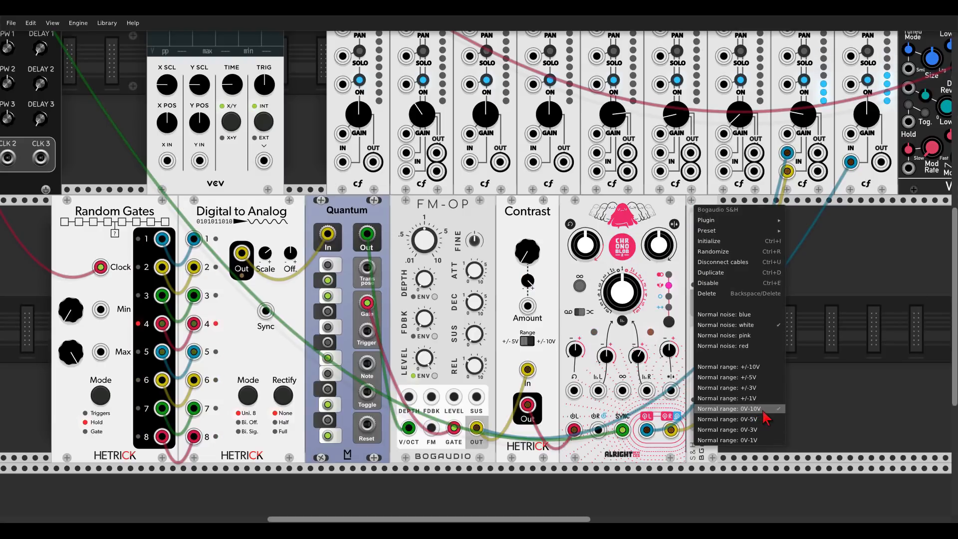
left_click(807, 356)
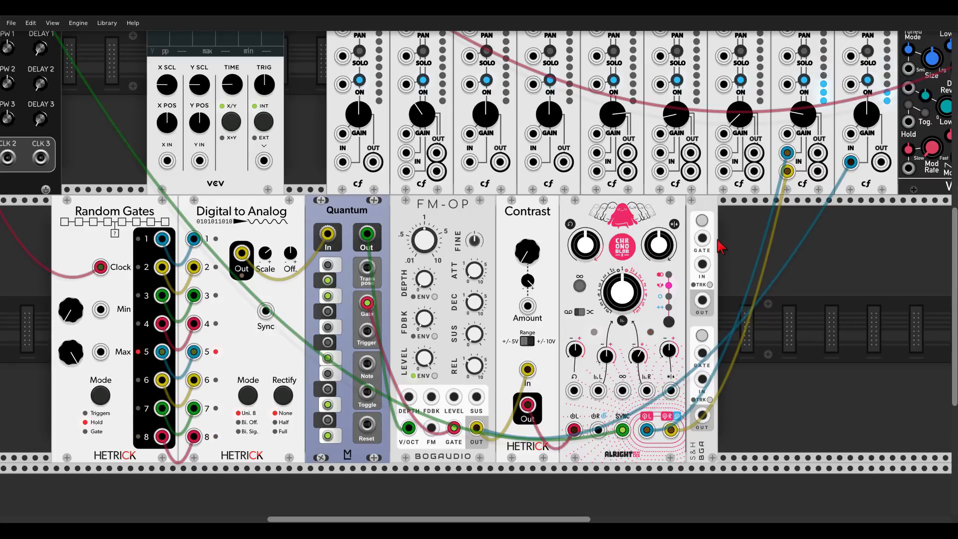
Patch Quantum's Gate into both S&H gates, and their outputs into Contrast's Amount (attenuator 0.907) and FM-OP's FDBK (Feedback 10.35%)
left_click_drag(367, 302, 703, 239)
left_click_drag(702, 241, 702, 353)
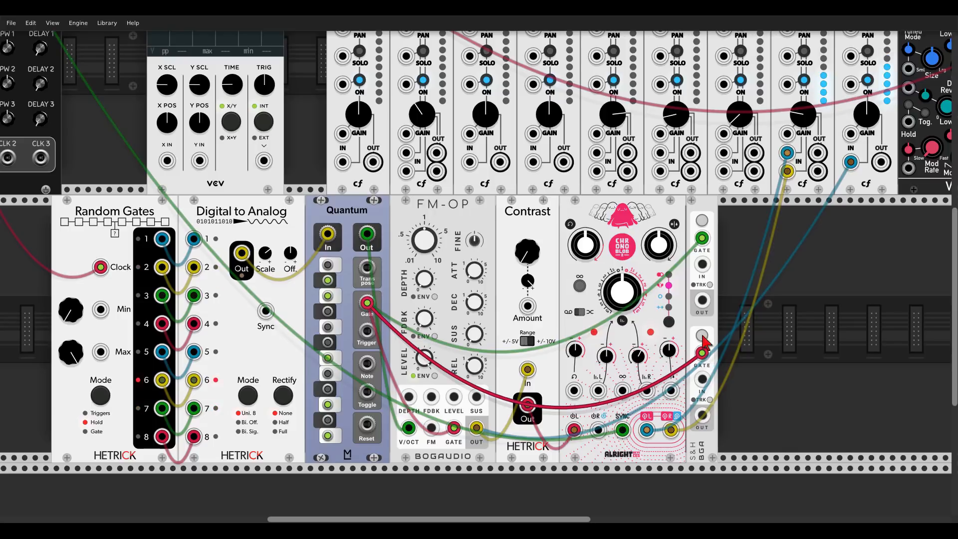
left_click_drag(702, 300, 528, 305)
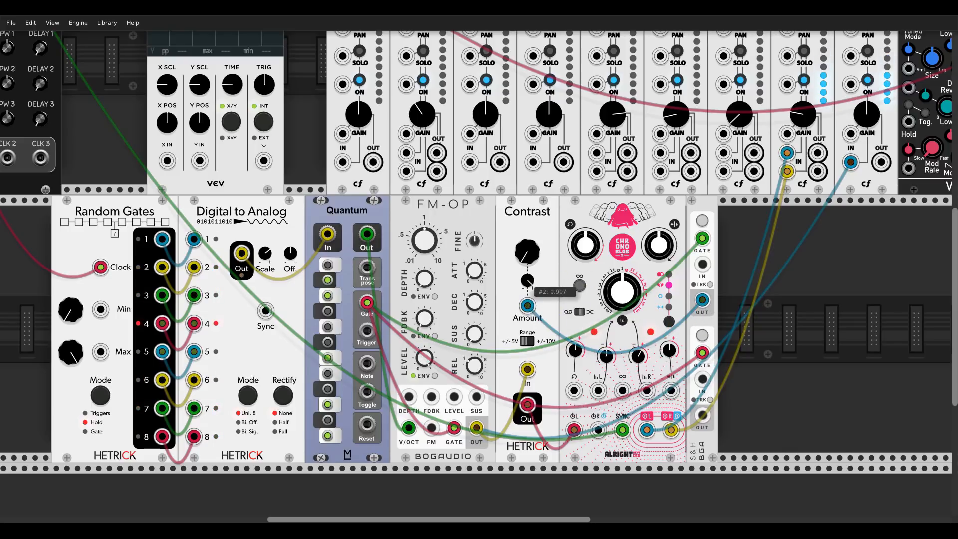
left_click_drag(702, 415, 431, 397)
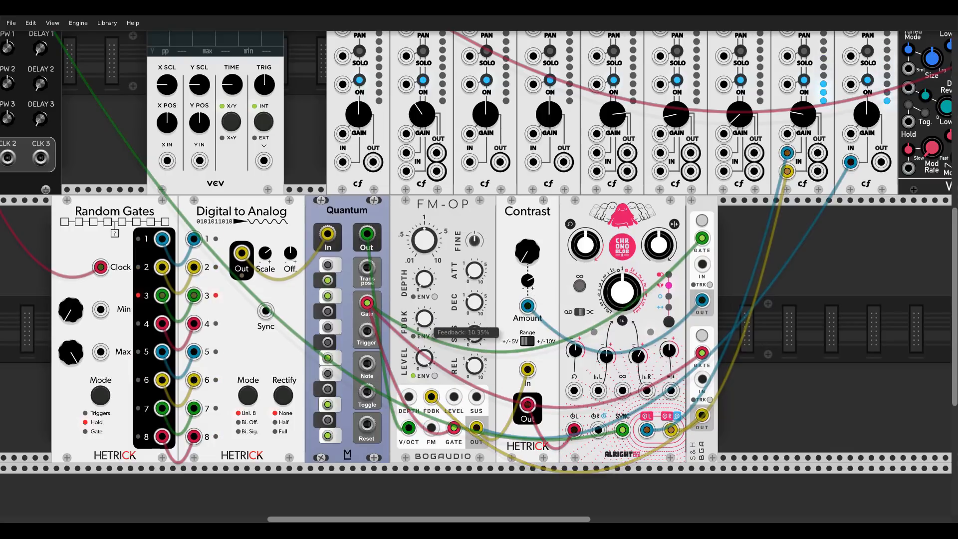
Set Chronoblob's Dry/Wet to 0.2825 and shift the whole lower row of modules left to line up beneath Clocked
scroll(795, 246, "down", 5)
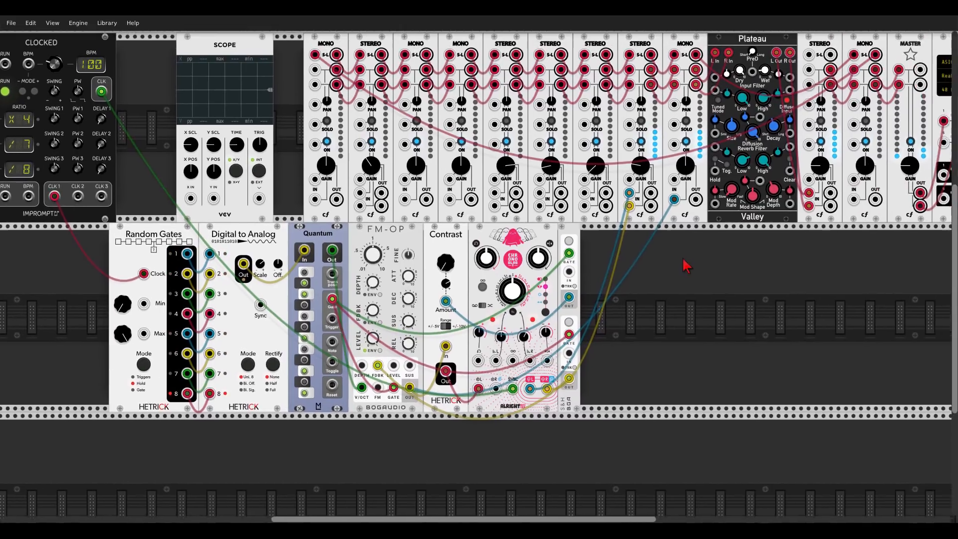
left_click_drag(686, 266, 726, 286)
scroll(726, 286, "down", 2)
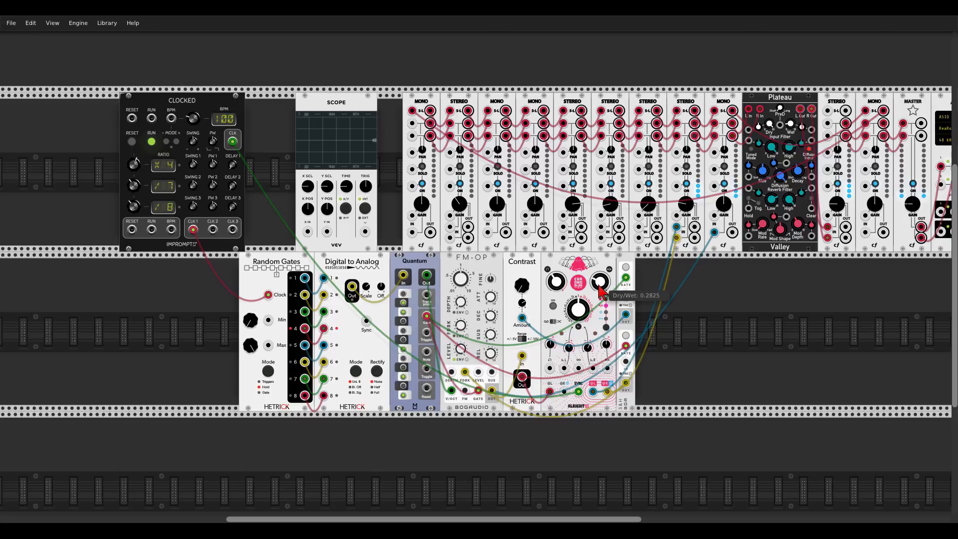
left_click_drag(625, 263, 507, 272)
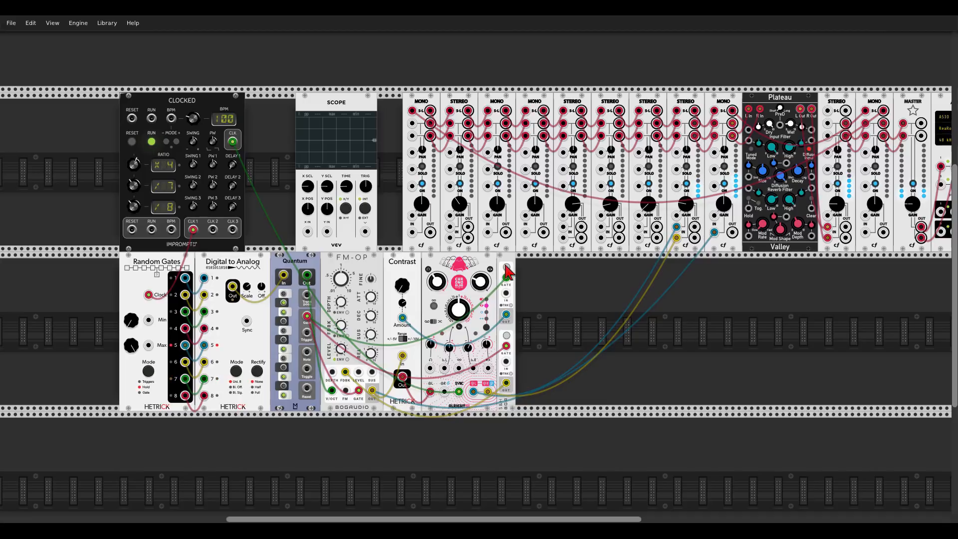
Add the HetrickCV ASR module directly beside S&H in the lower row
right_click(571, 331)
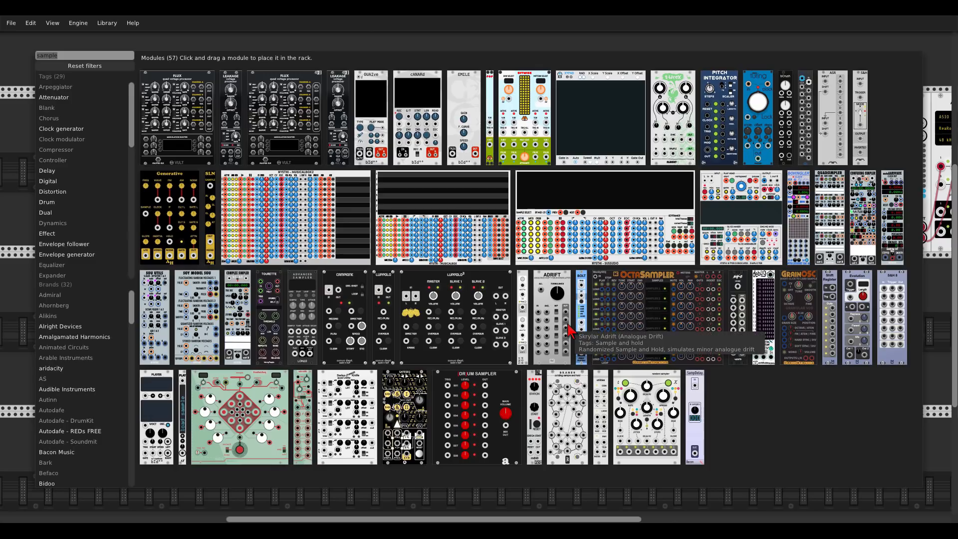
type("hetri")
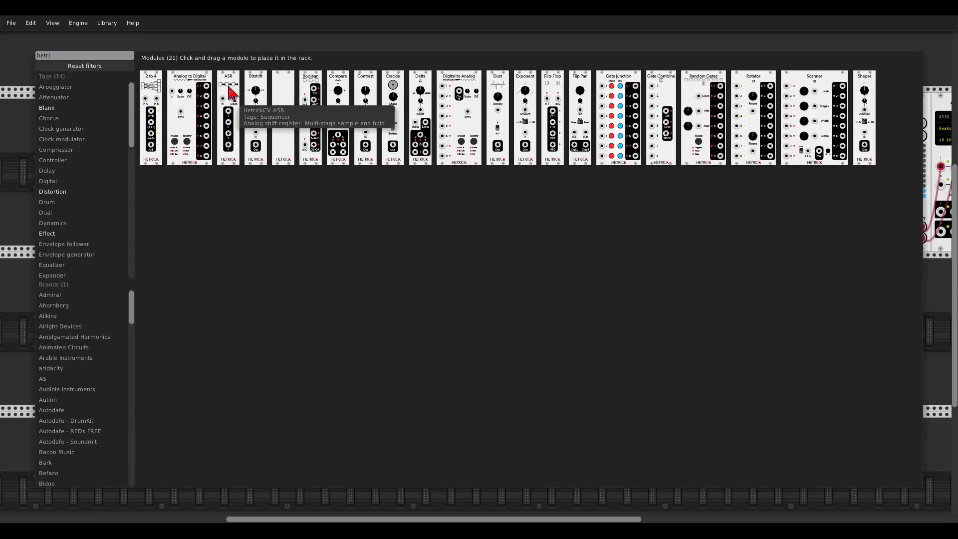
left_click_drag(228, 117, 534, 312)
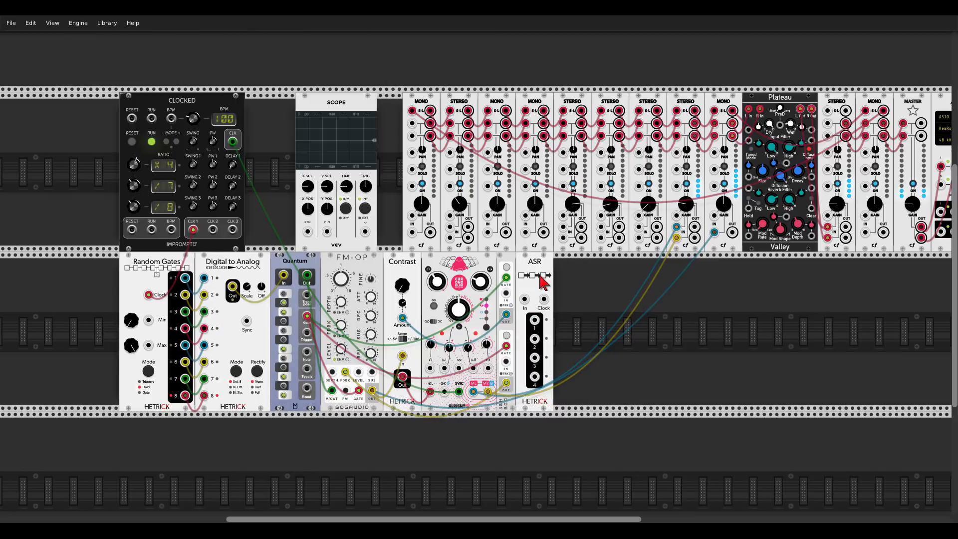
Patch Quantum's Out into ASR's In, and Clocked's CLK 2 into ASR's Clock
scroll(535, 288, "up", 2)
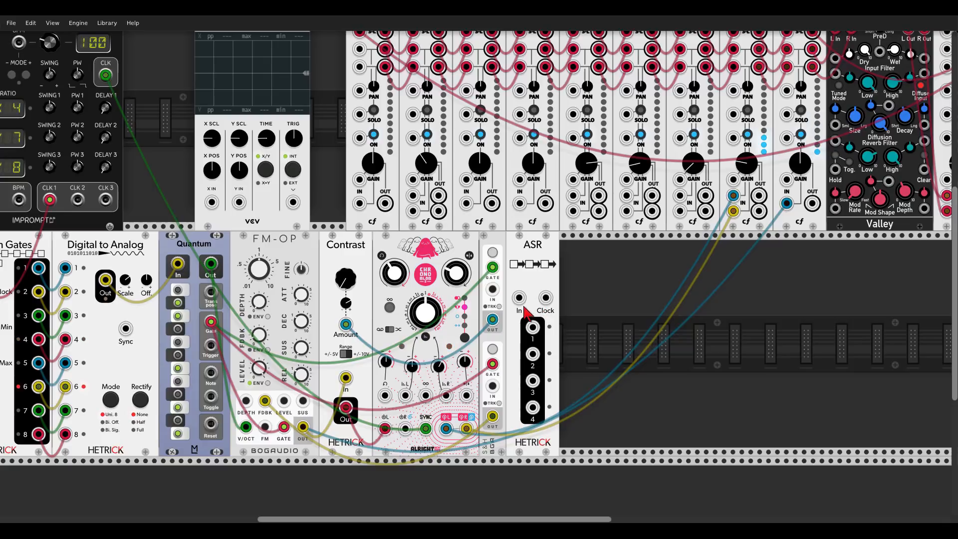
left_click_drag(519, 298, 210, 264)
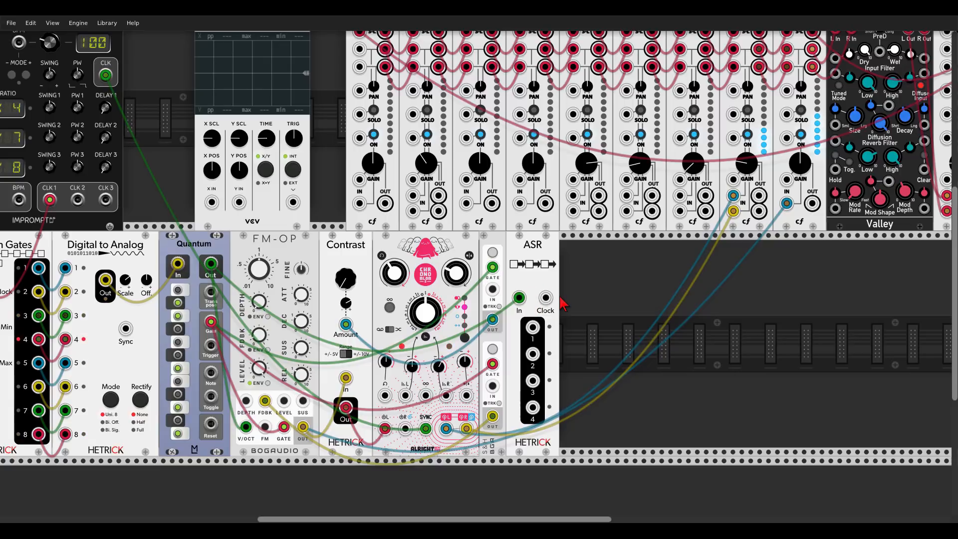
left_click_drag(546, 297, 77, 199)
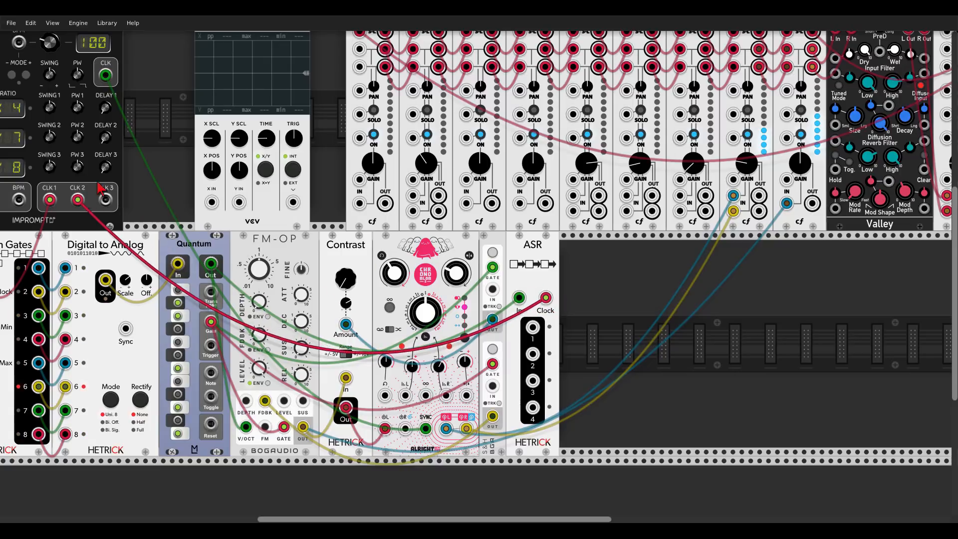
Add two Bogaudio VCO modules beside ASR and patch ASR outputs 1 and 4 into the first and second VCO's V/OCT inputs
left_click_drag(138, 149, 205, 148)
left_click_drag(688, 290, 611, 270)
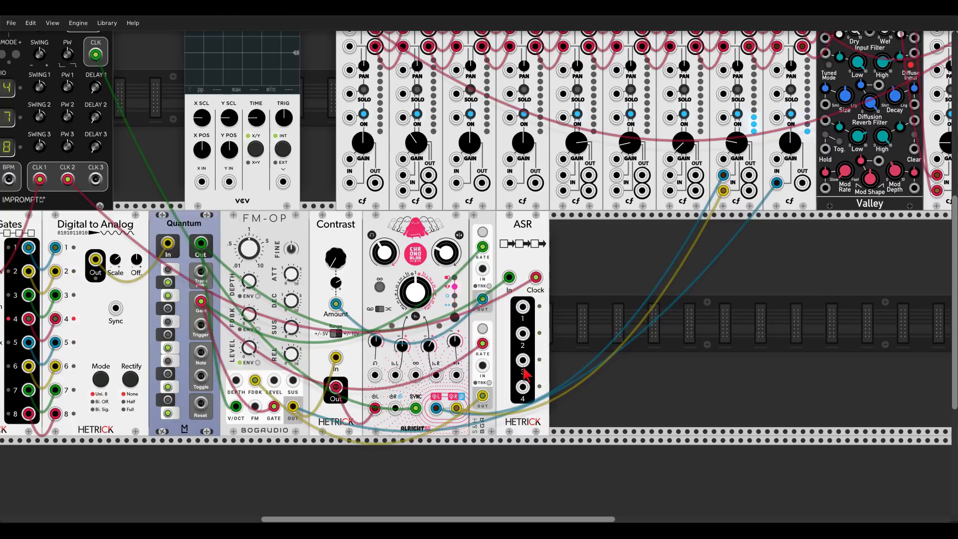
right_click(583, 324)
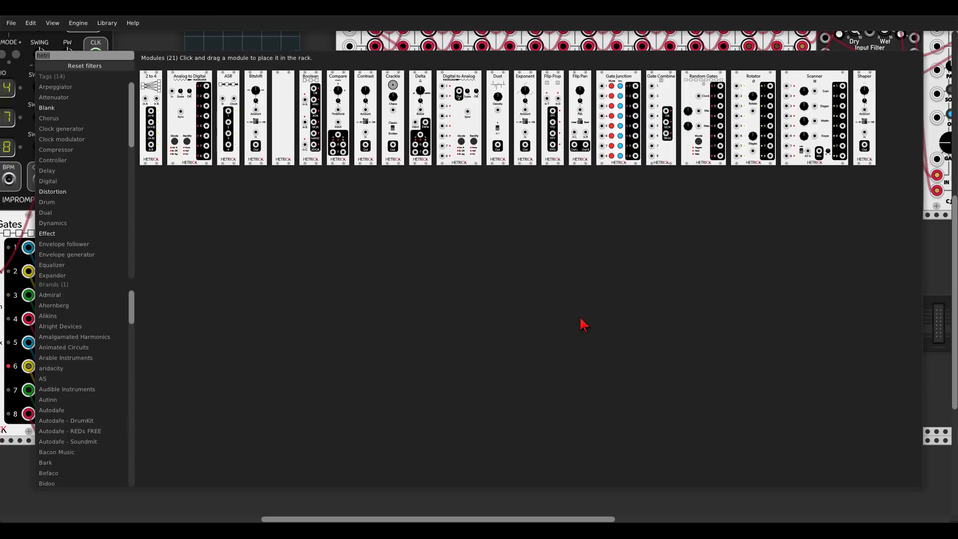
type("vco")
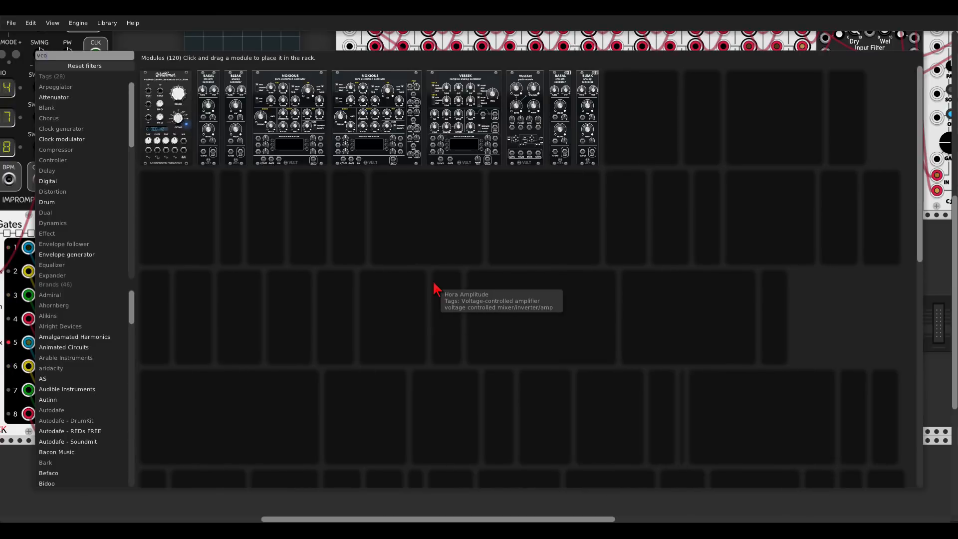
scroll(435, 289, "down", 3)
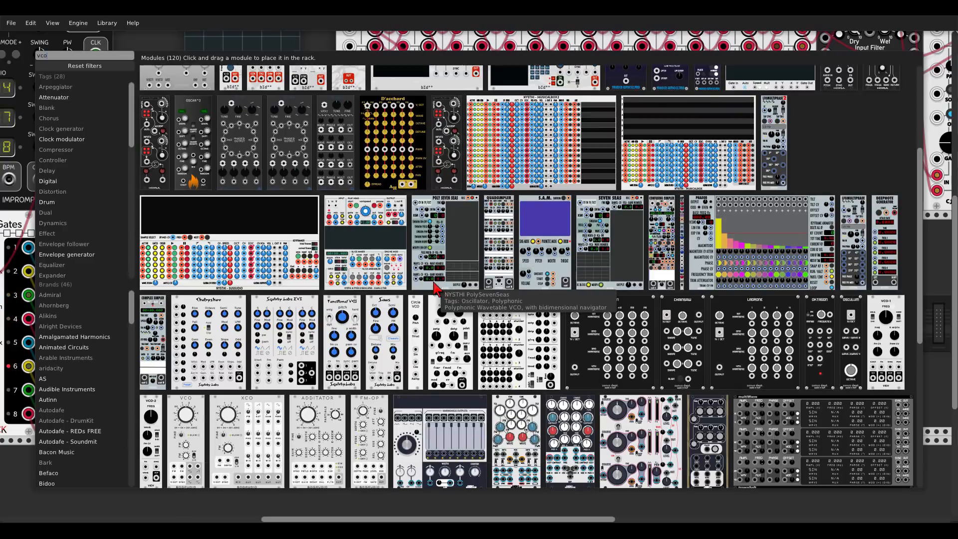
scroll(434, 289, "down", 2)
left_click(180, 349)
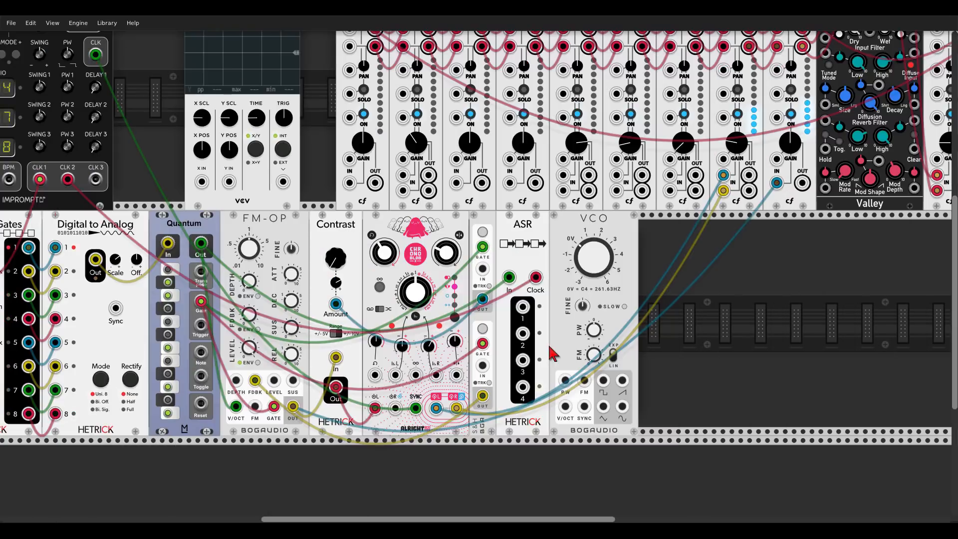
key("ctrl+d")
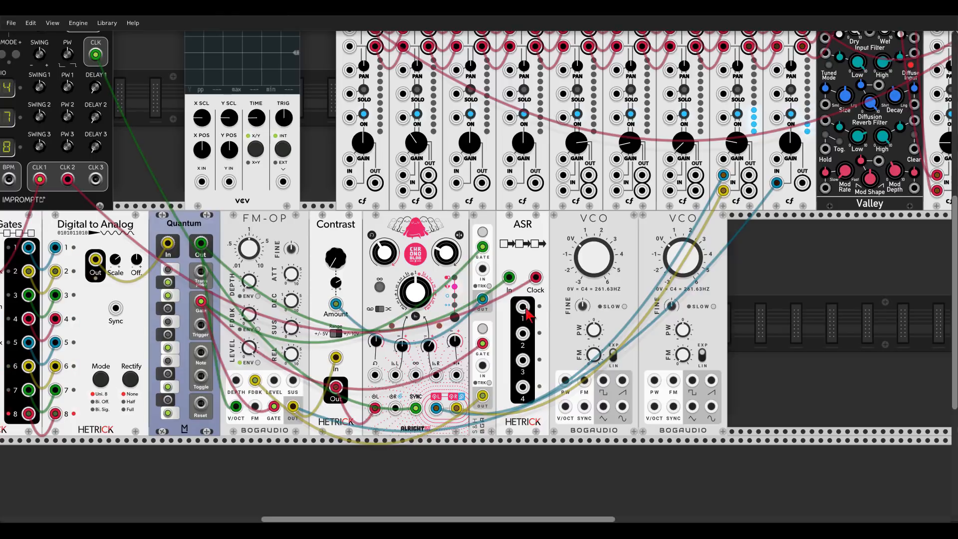
left_click_drag(522, 306, 653, 410)
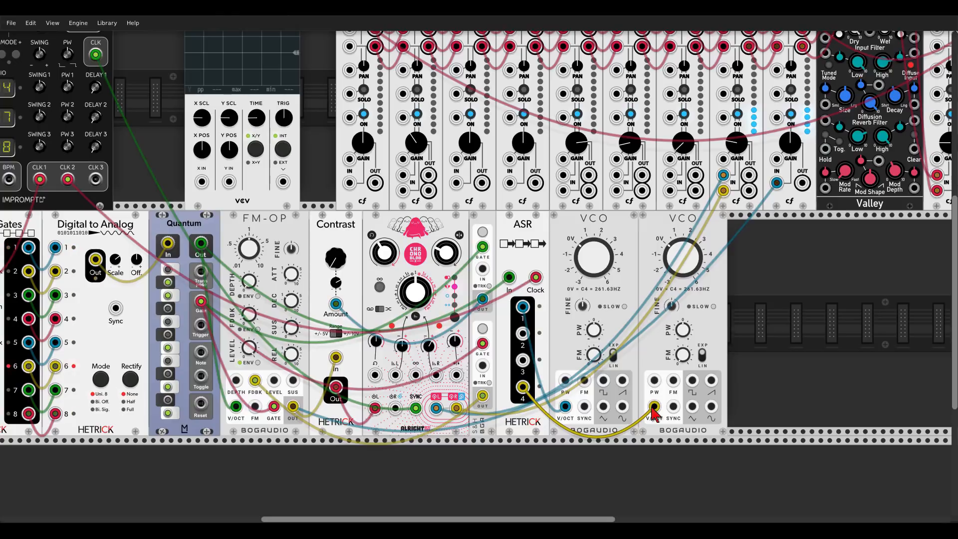
Add the HetrickCV Scanner module directly beside the second VCO
right_click(773, 327)
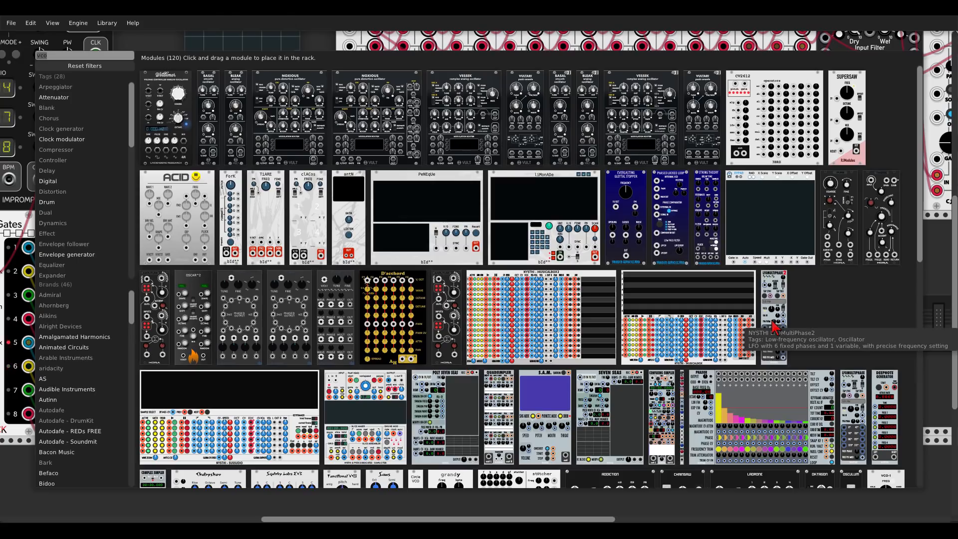
type("het")
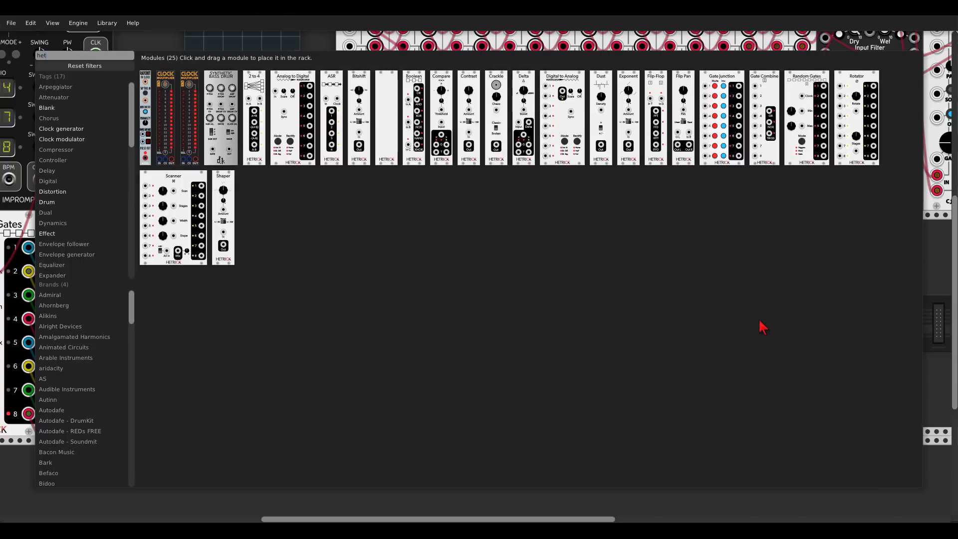
left_click(197, 189)
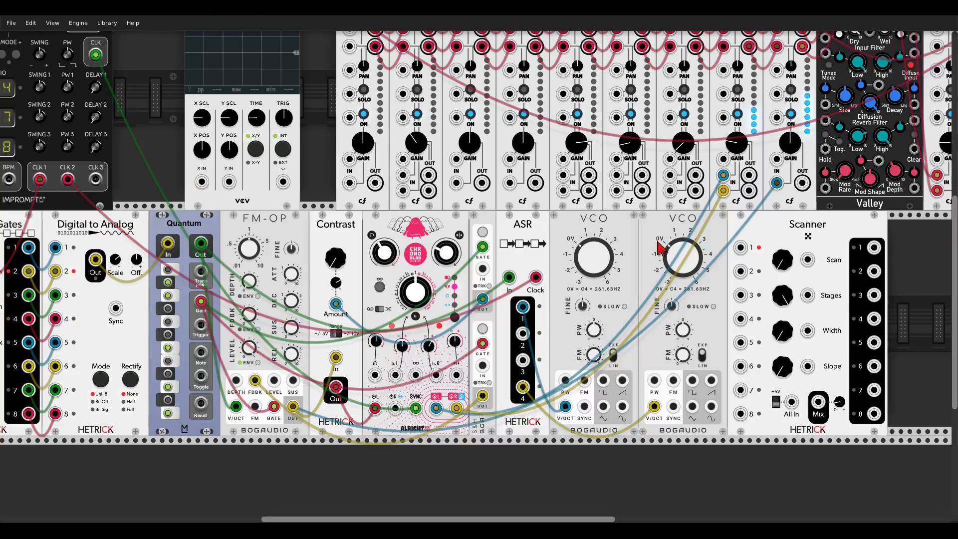
Patch all four waveform outputs of both VCOs alternately into Scanner inputs 1 to 8, with the first VCO on the odd inputs
left_click_drag(602, 380, 740, 247)
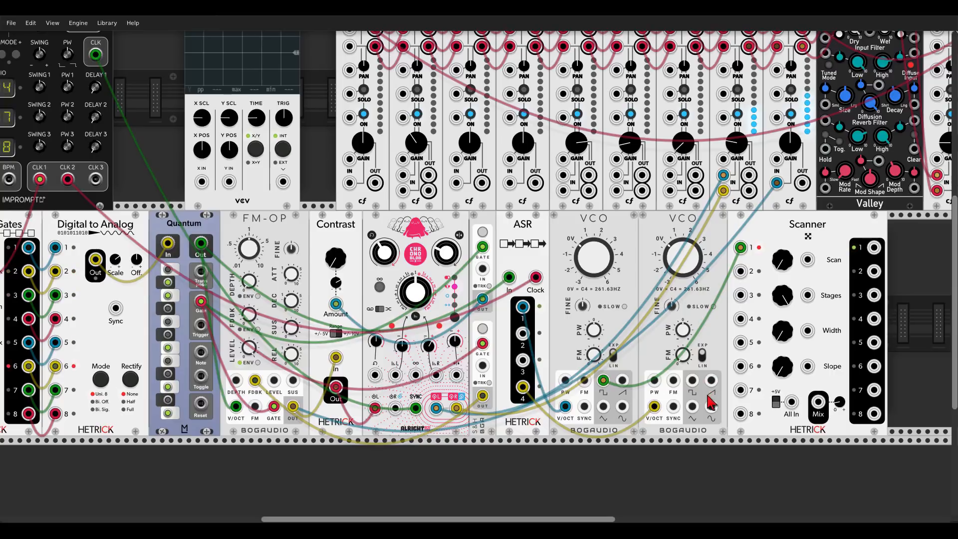
left_click_drag(693, 404, 741, 271)
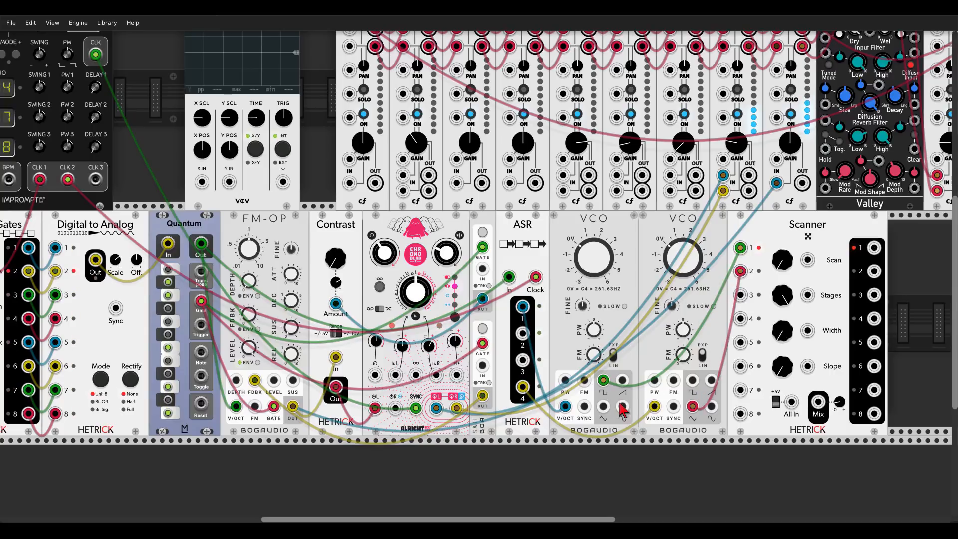
left_click_drag(623, 380, 741, 295)
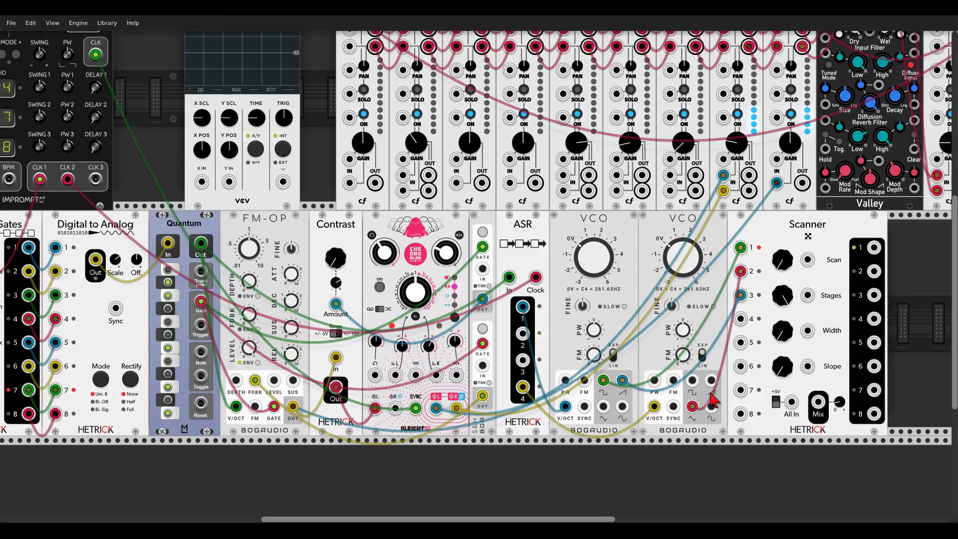
left_click_drag(712, 406, 741, 319)
left_click_drag(604, 406, 740, 343)
left_click_drag(693, 380, 741, 366)
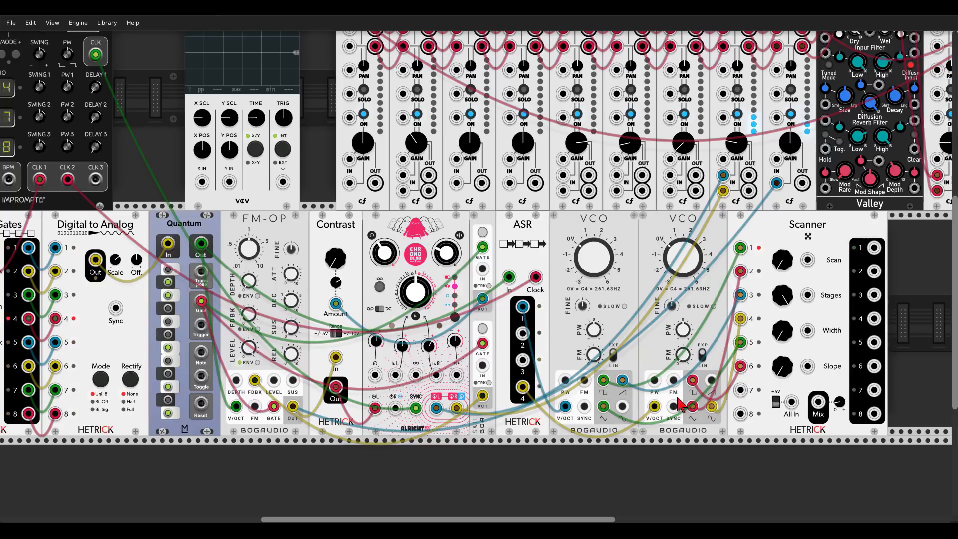
left_click_drag(622, 406, 742, 414)
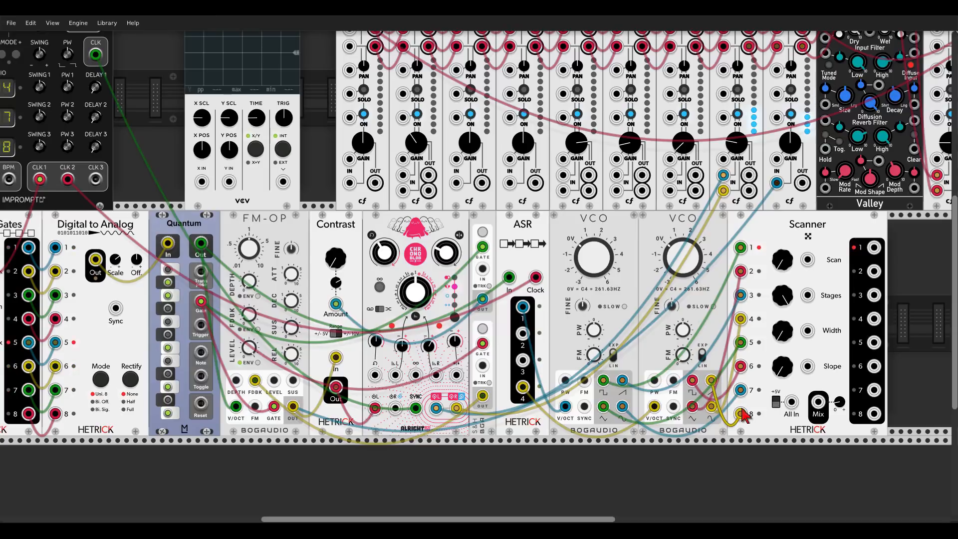
Patch Scanner's Mix into both inputs of the free stereo mixer strip before FM-OP's strips, and solo that strip
left_click_drag(805, 284, 762, 262)
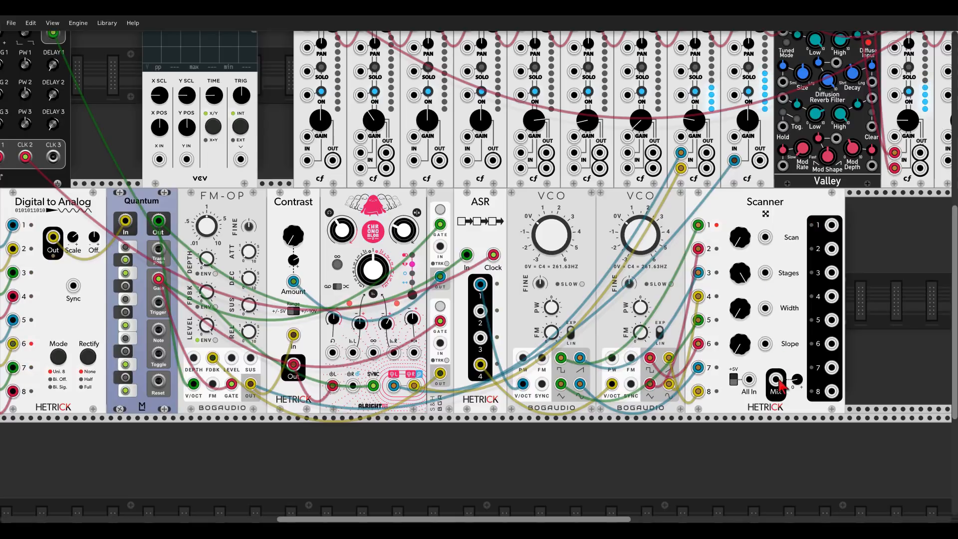
left_click_drag(776, 379, 796, 367)
left_click(642, 67)
left_click(644, 68)
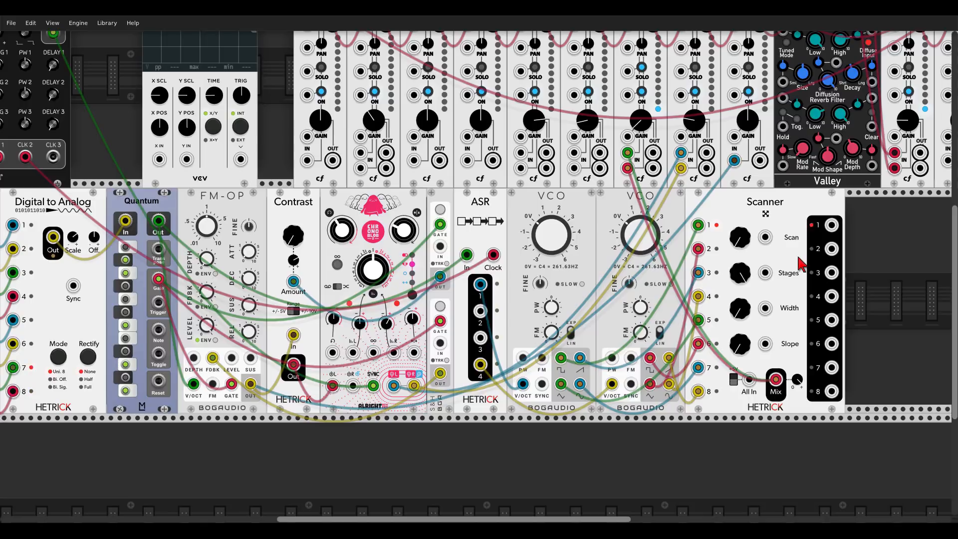
Sweep Scanner's Scan knob up and down to audition the individual VCO waveforms
left_click_drag(740, 237, 740, 235)
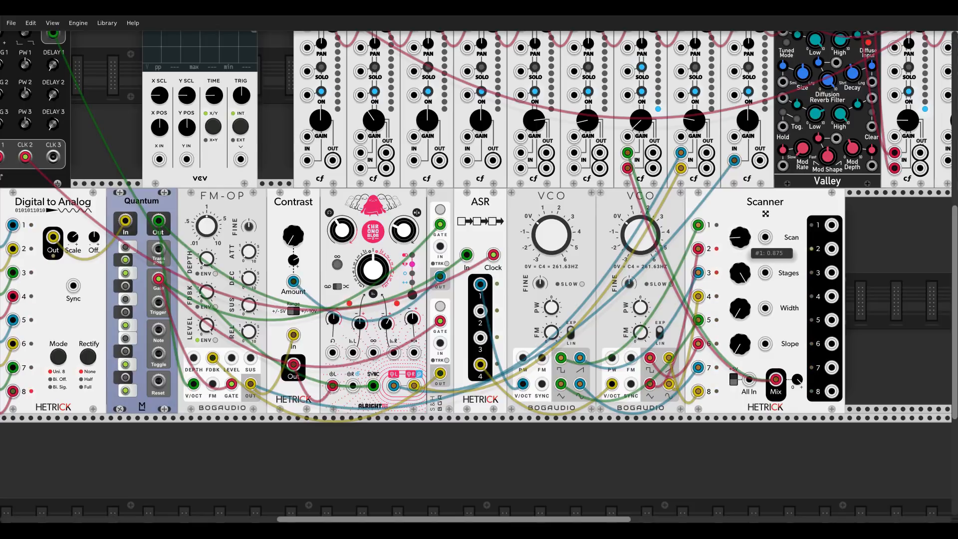
left_click_drag(740, 238, 740, 243)
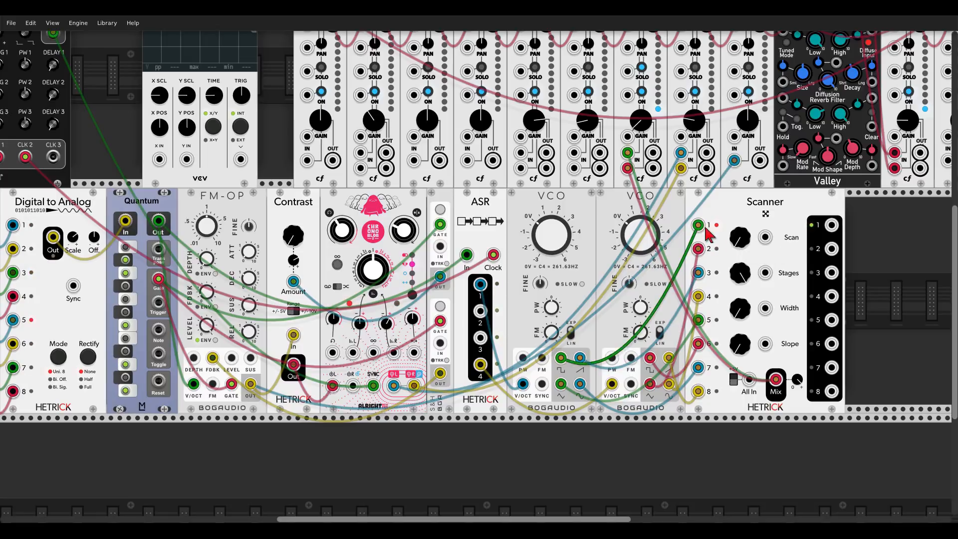
left_click_drag(740, 237, 740, 236)
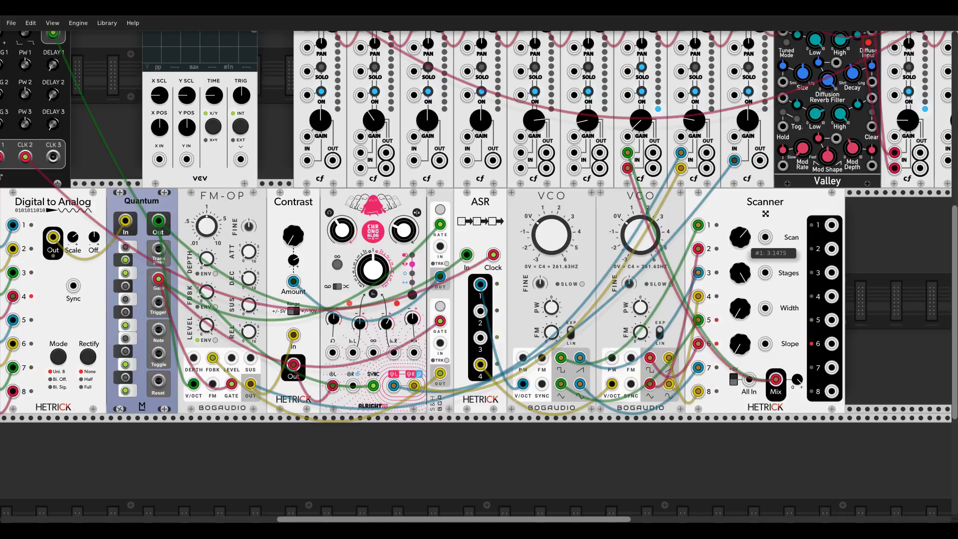
left_click_drag(740, 238, 740, 212)
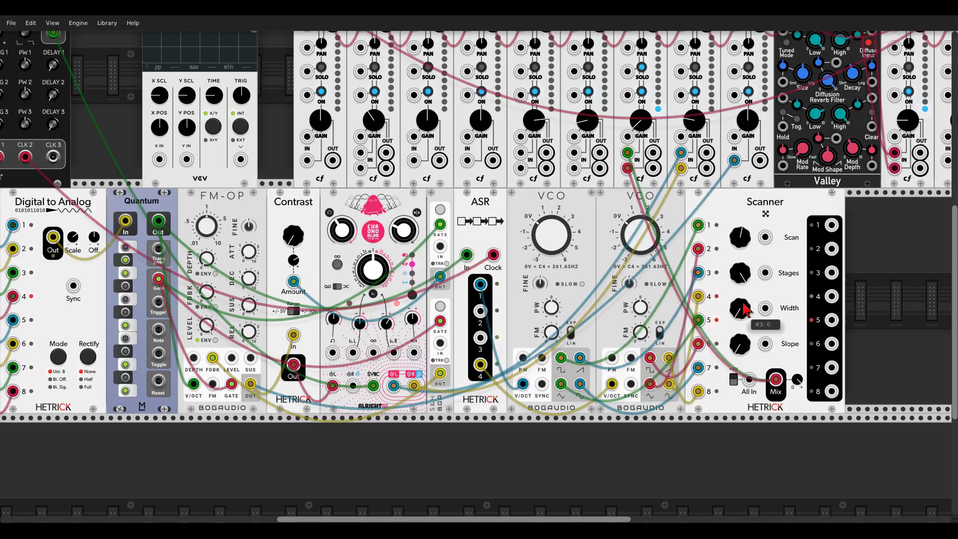
Raise Scanner's Width to blend neighbouring inputs, and sweep Scan across the stages with it
left_click_drag(744, 317, 745, 315)
left_click_drag(744, 273, 745, 216)
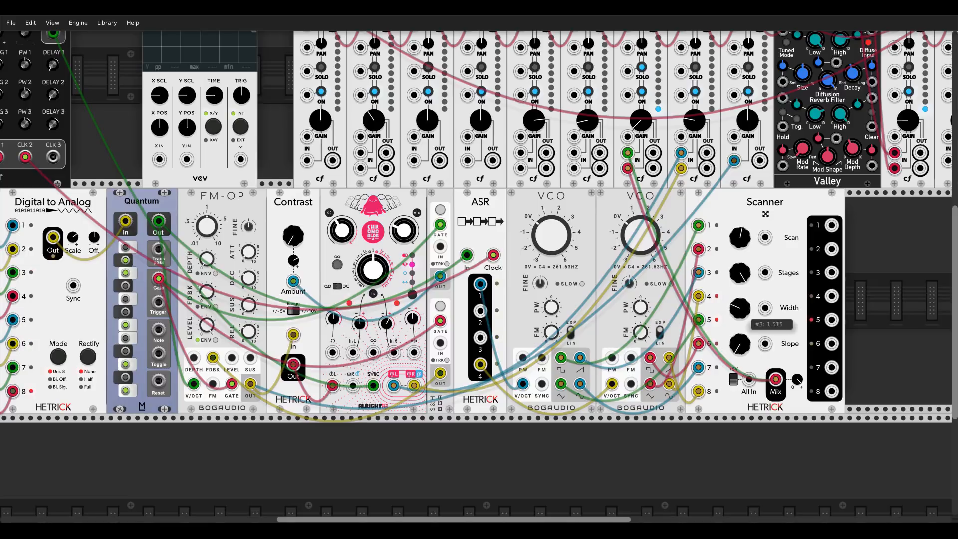
mouse_move(745, 319)
left_mouse_down()
mouse_move(745, 302)
mouse_move(745, 332)
left_mouse_up()
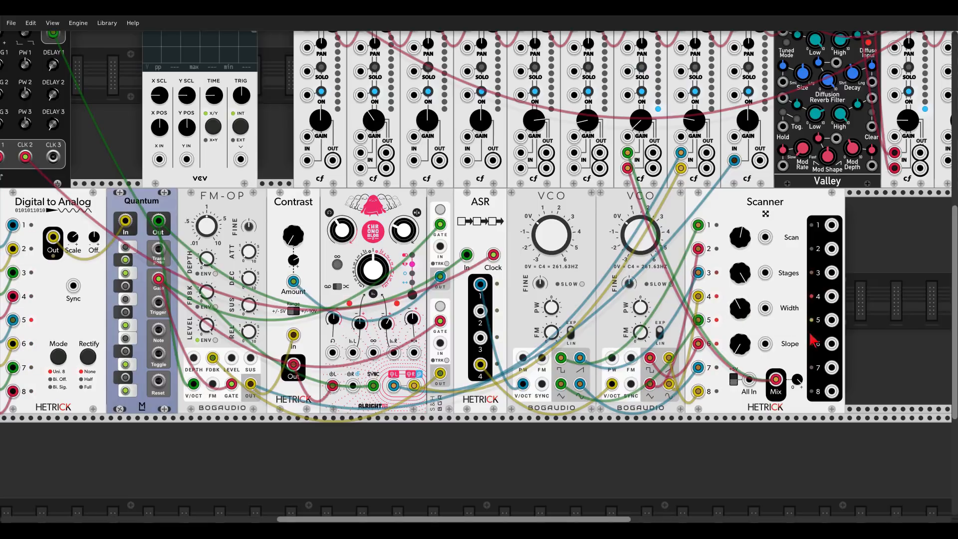
mouse_move(747, 245)
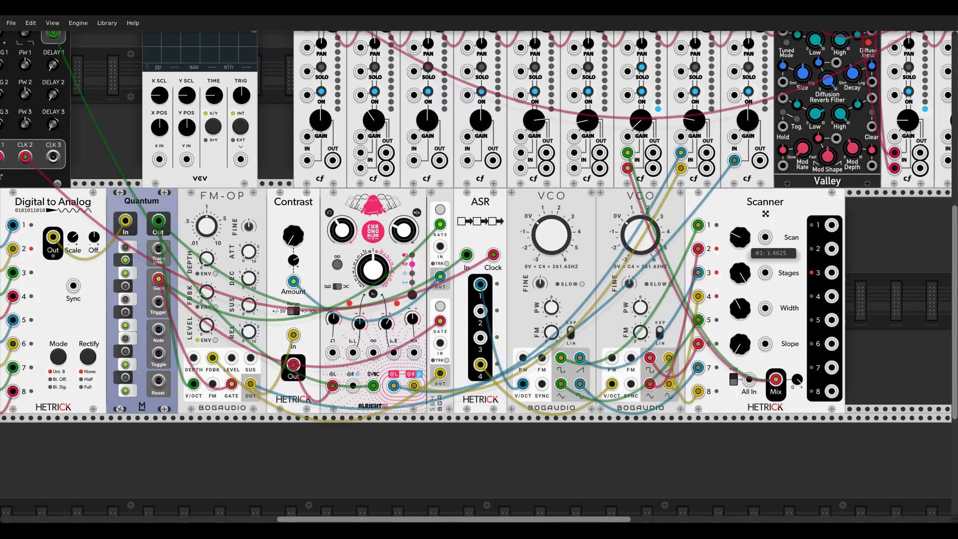
mouse_move(740, 237)
left_mouse_down()
mouse_move(740, 222)
mouse_move(740, 251)
mouse_move(740, 242)
left_mouse_up()
Unplug Scanner's Mix cables from the mixer strip and add a second Valley Plateau reverb directly beside Scanner
left_click_drag(627, 153, 628, 160)
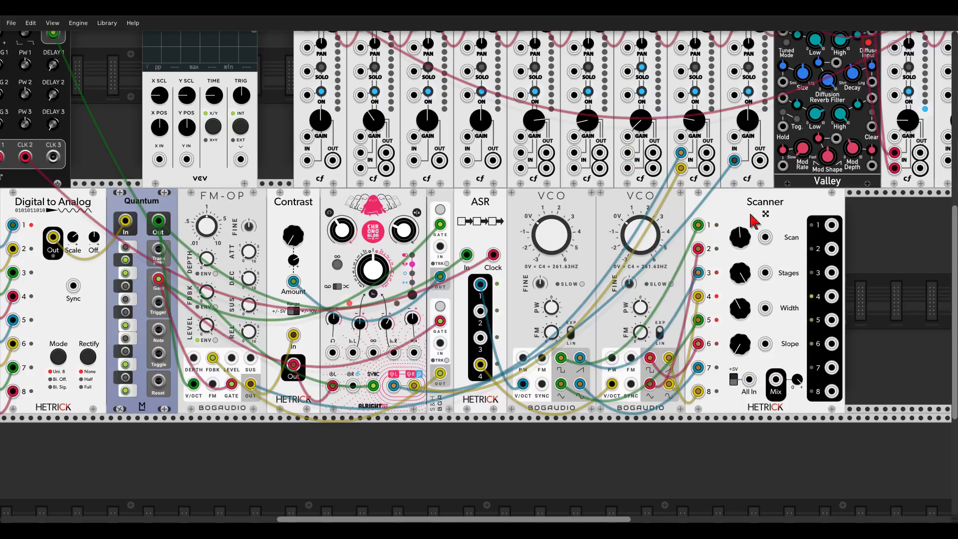
left_click_drag(767, 217, 611, 200)
right_click(756, 243)
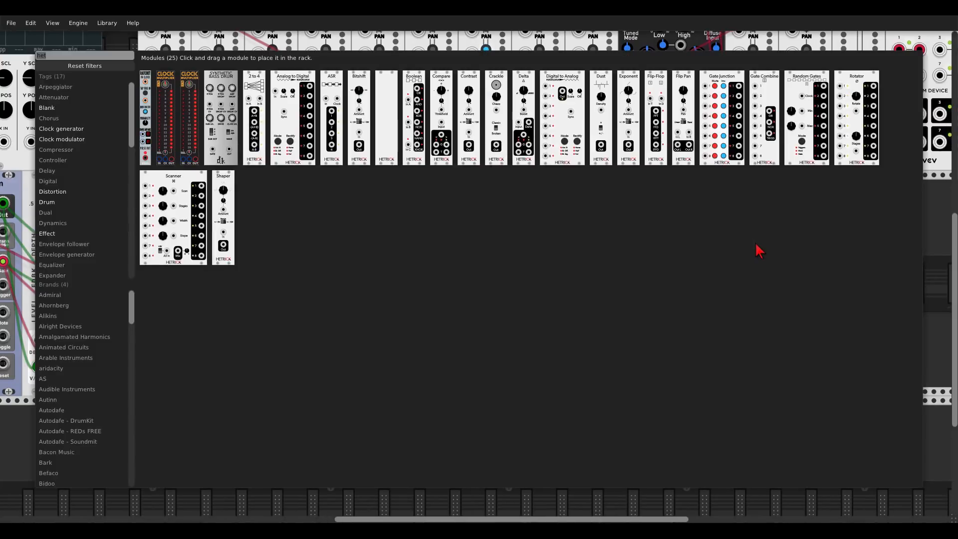
type("plateau")
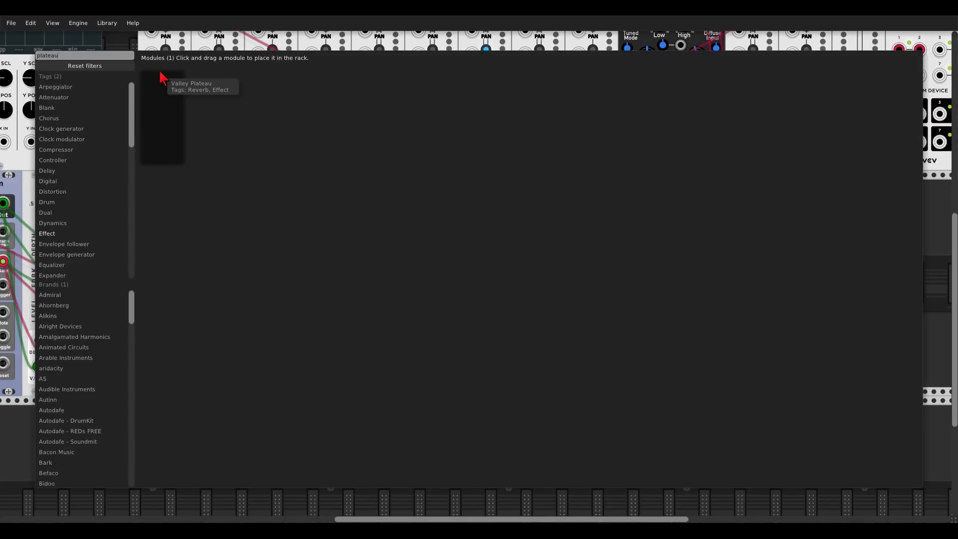
left_click_drag(161, 74, 719, 314)
Patch Scanner's Mix into the new Plateau's L In, and its L and R Out into the soloed stereo mixer strip
scroll(676, 246, "up", 5)
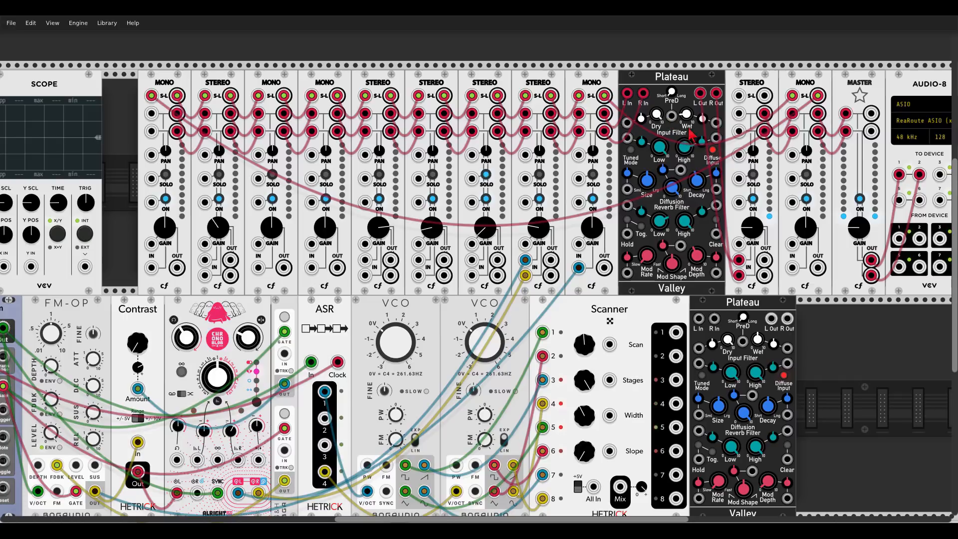
scroll(781, 322, "down", 4)
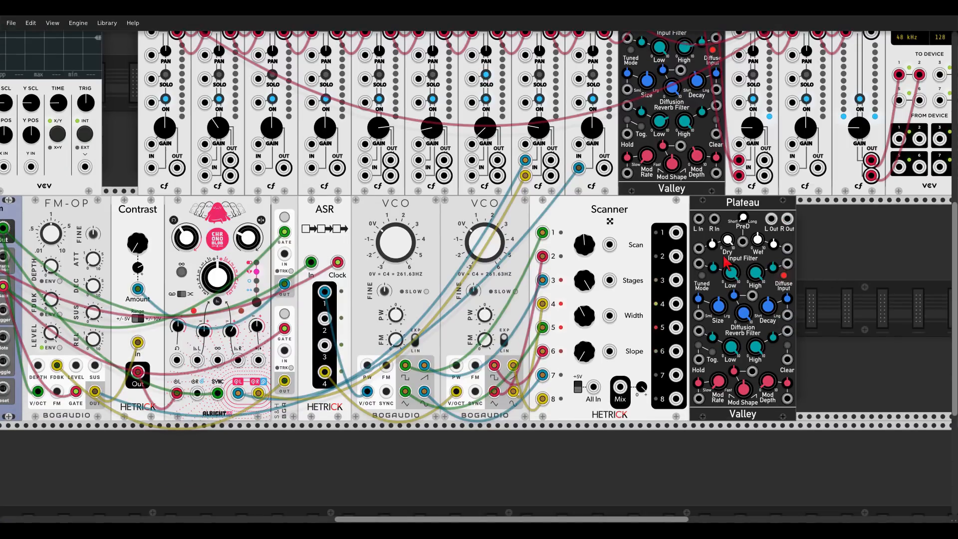
left_click_drag(620, 387, 700, 222)
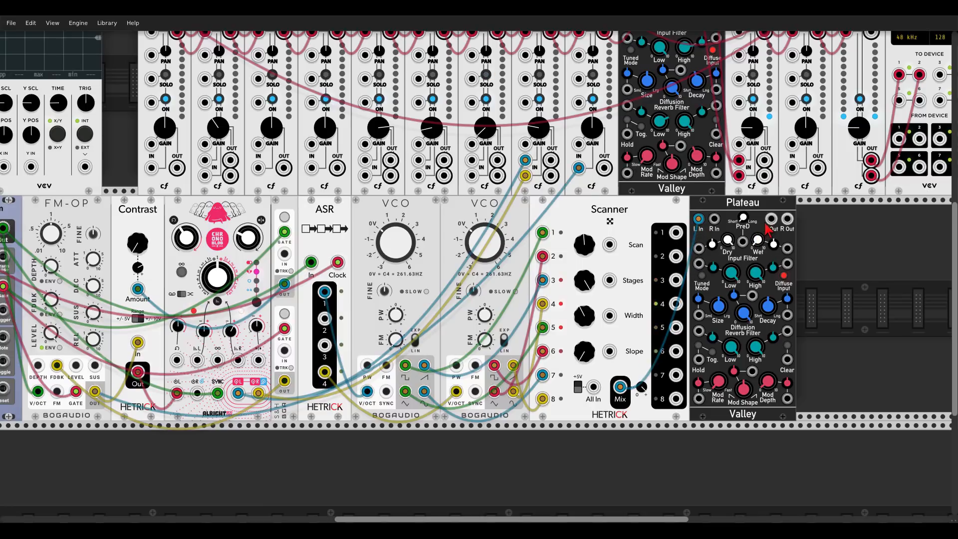
mouse_move(772, 220)
left_mouse_down()
mouse_move(472, 160)
mouse_move(763, 224)
mouse_move(787, 219)
left_mouse_up()
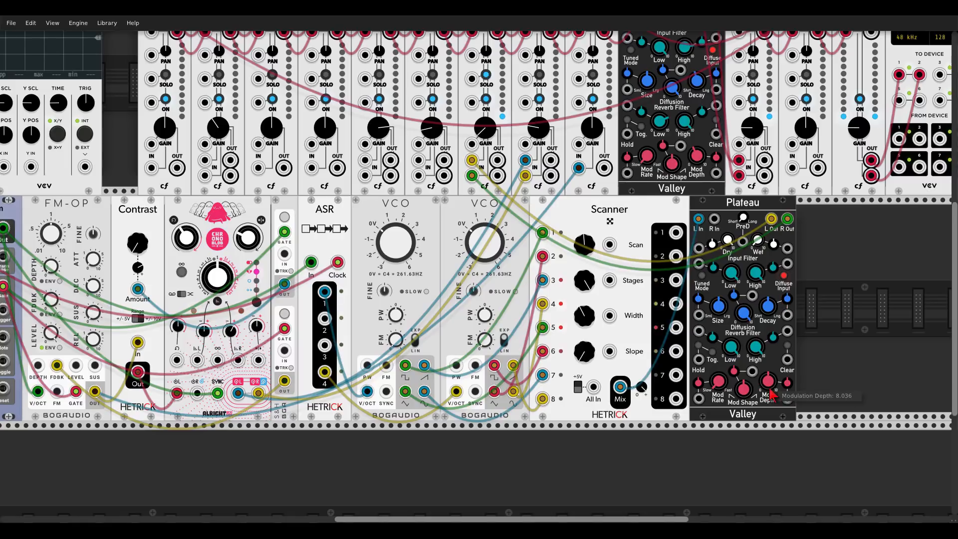
Adjust the new Plateau's modulation depth, its reverb filter Low, and its input filter High and Low
left_click_drag(769, 389, 769, 417)
left_click_drag(732, 354, 732, 411)
left_click_drag(756, 276, 756, 329)
left_click_drag(731, 276, 732, 276)
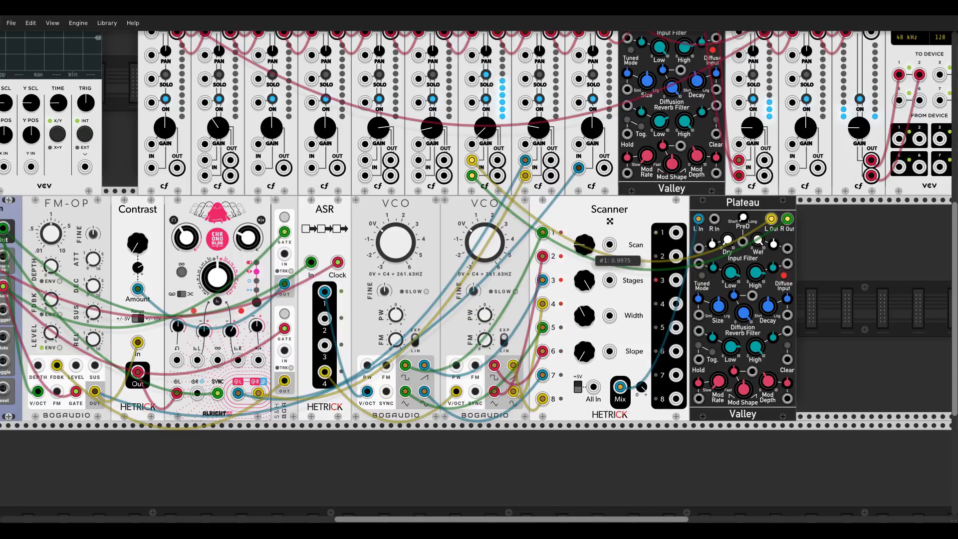
Sweep Scanner's Scan through its range and leave it at 2.4975
left_click_drag(584, 245, 584, 192)
left_click_drag(584, 245, 584, 92)
left_click_drag(585, 245, 584, 351)
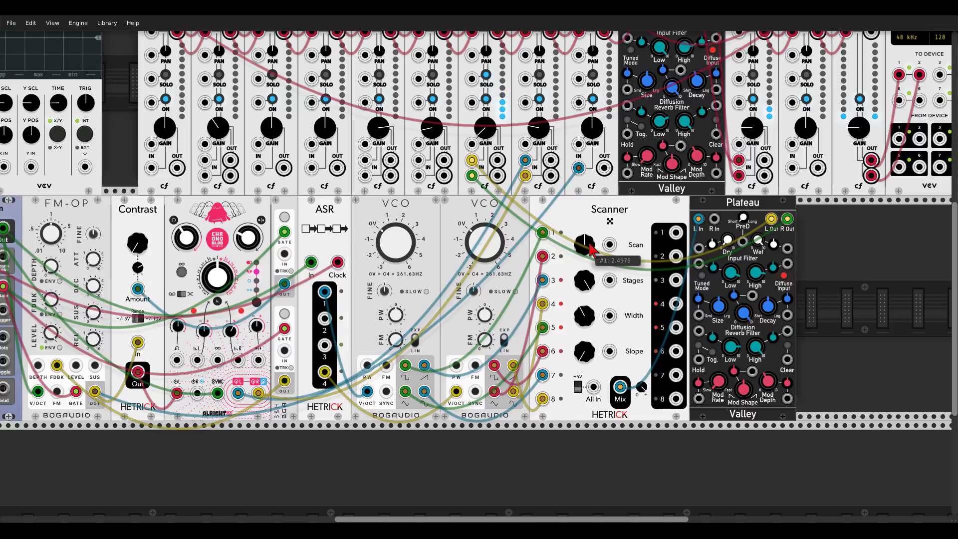
Move the second Plateau away from Scanner to make room and add a Bogaudio LLFO between the two modules
left_click_drag(712, 208, 758, 220)
right_click(717, 242)
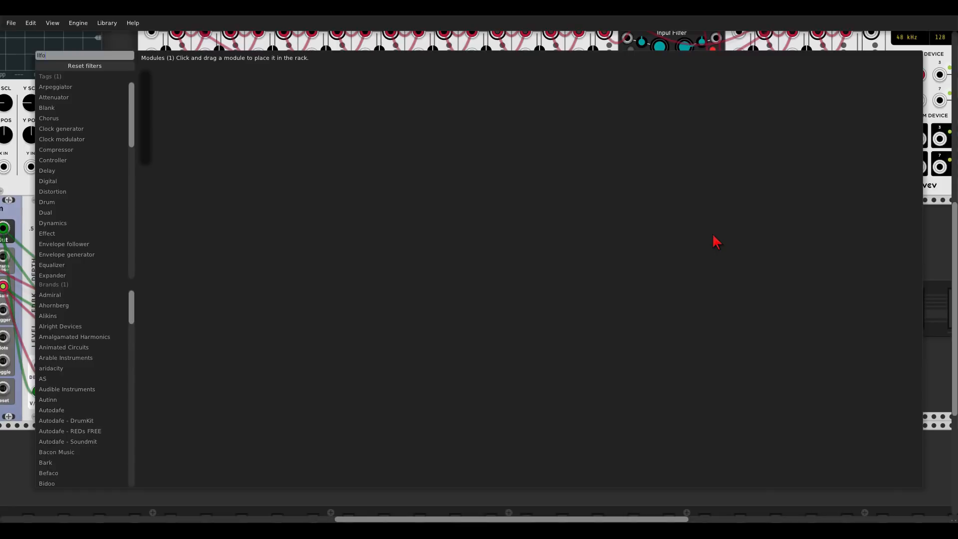
type("lfo")
left_click(146, 117)
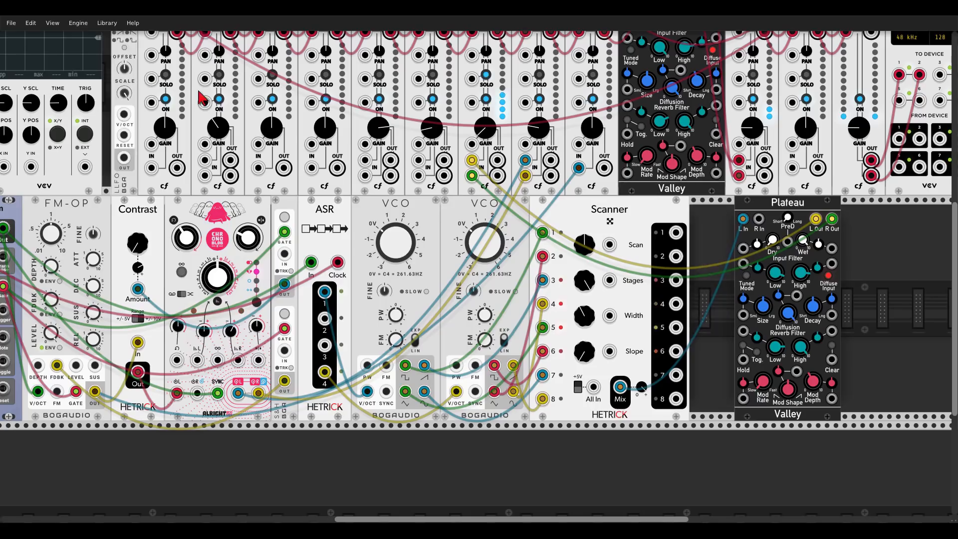
Put the LLFO in slow mode, patch its Out into Scanner's Scan input, and adjust its waveform, rate and the new Plateau's Wet level
left_click(713, 241)
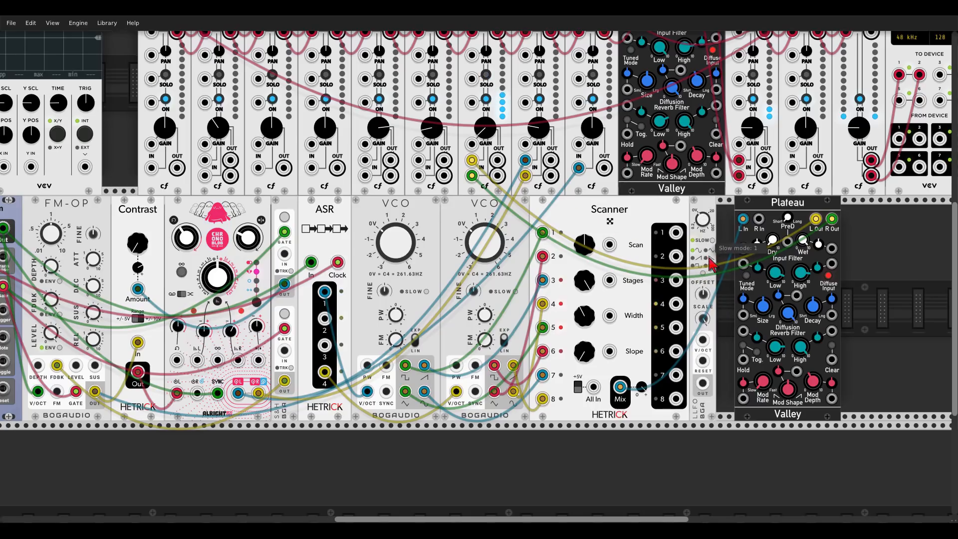
left_click(703, 274)
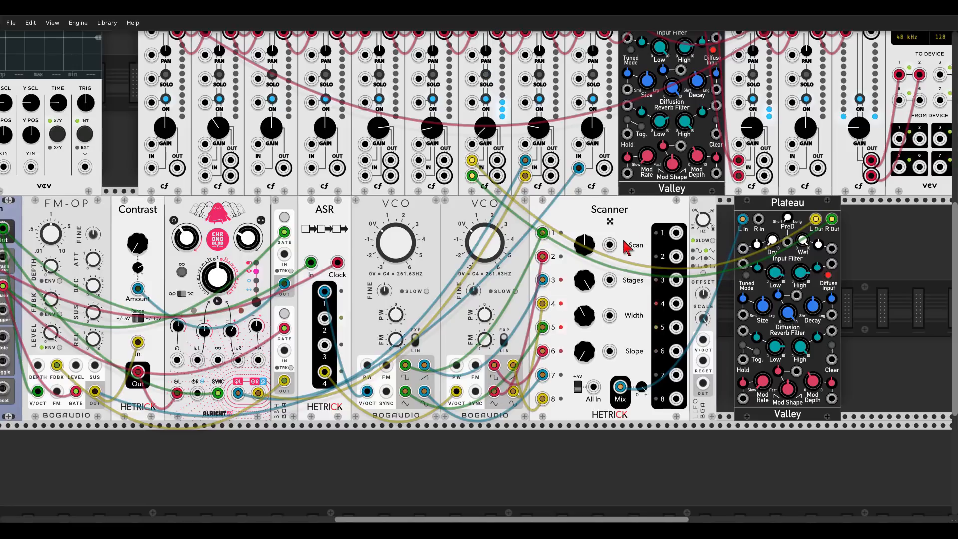
left_click_drag(703, 383, 610, 245)
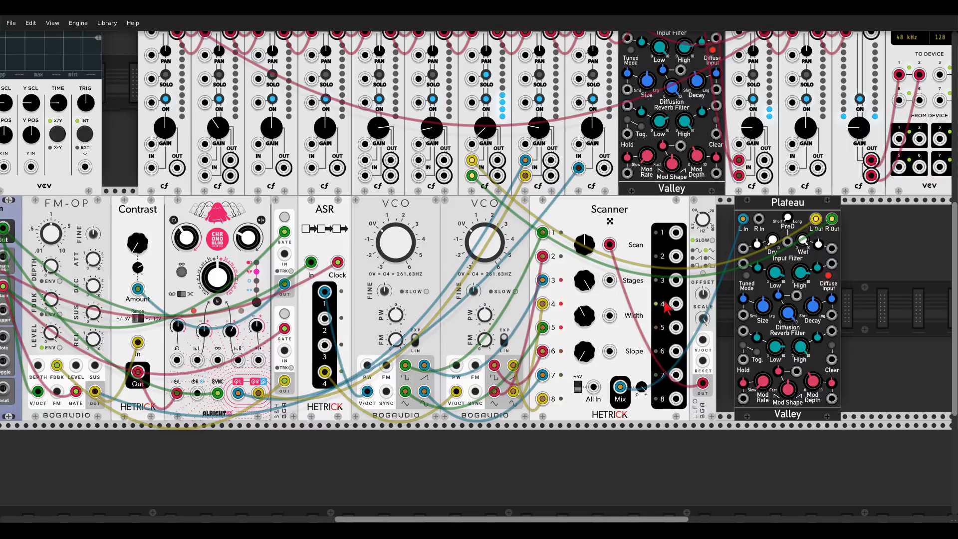
left_click_drag(698, 219, 703, 220)
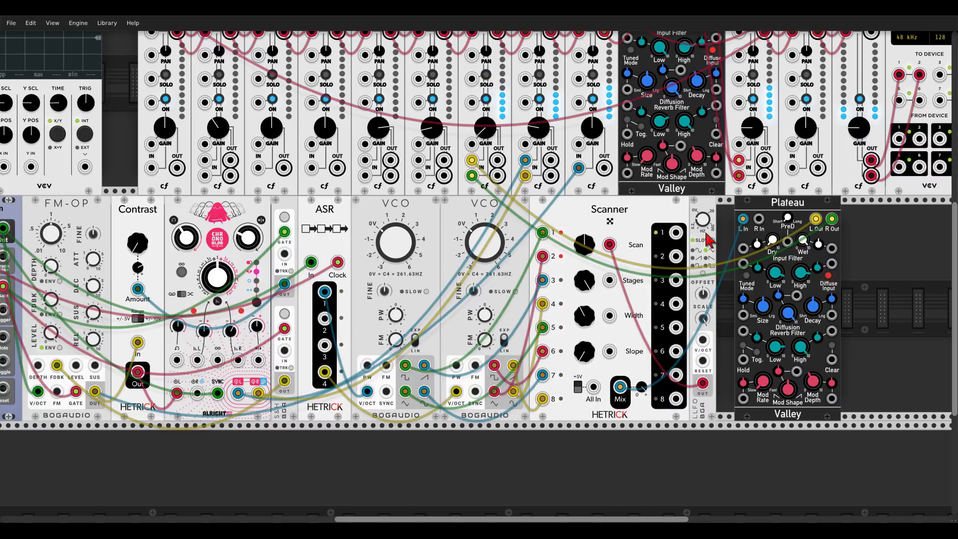
left_click_drag(803, 240, 803, 239)
Find the HetrickCV modules with "hetr" and add a 2 to 4 in the empty row below Random Gates
scroll(542, 234, "down", 3)
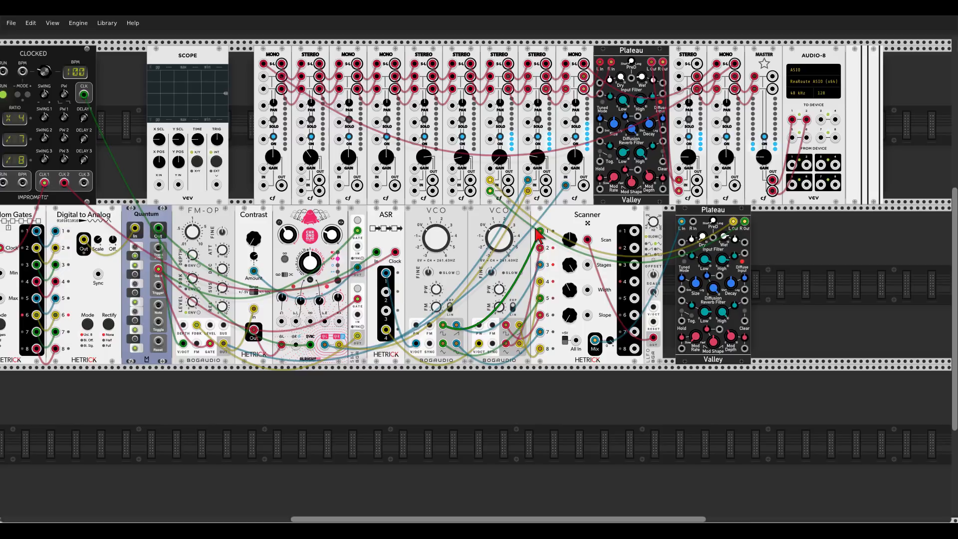
left_click_drag(539, 232, 422, 417)
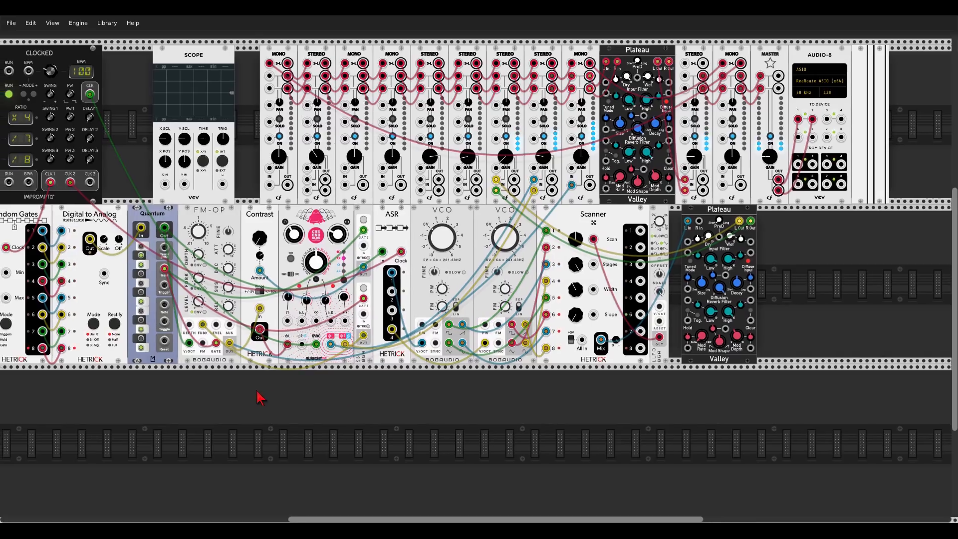
left_click_drag(259, 397, 424, 335)
scroll(331, 368, "up", 2)
right_click(303, 369)
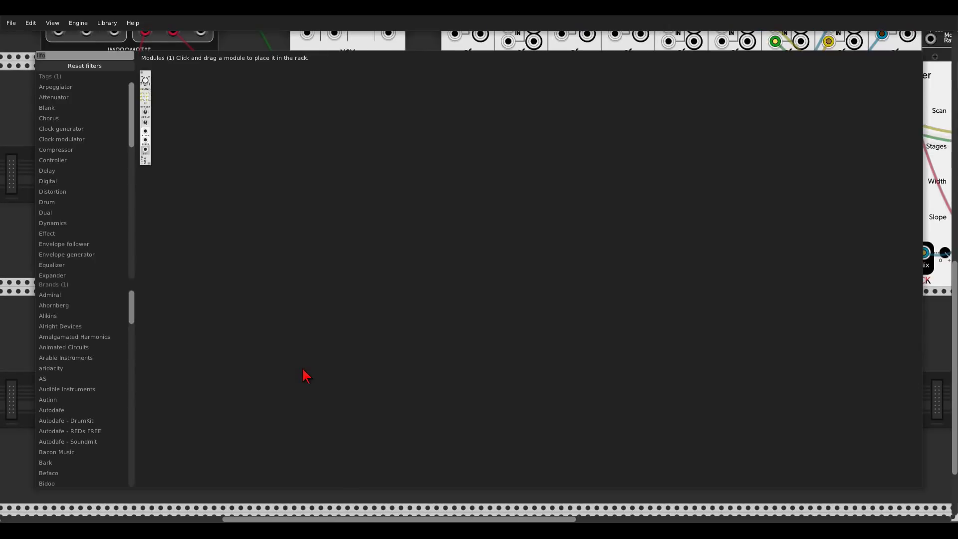
type("hetr")
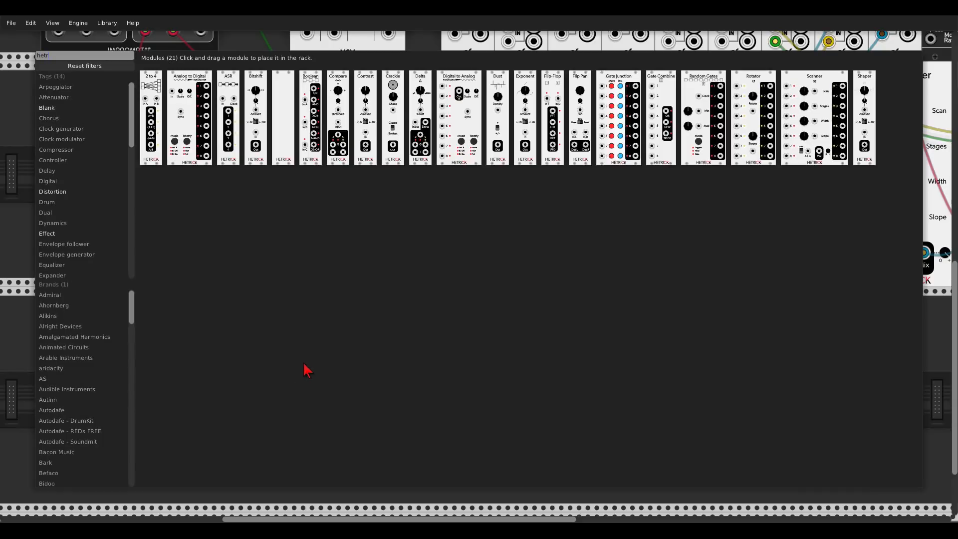
left_click(151, 118)
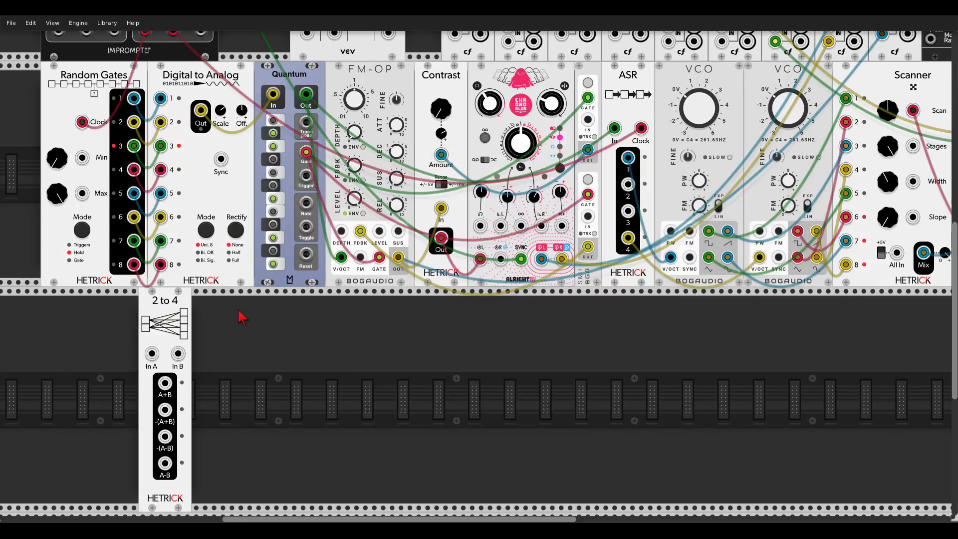
left_click_drag(241, 317, 367, 291)
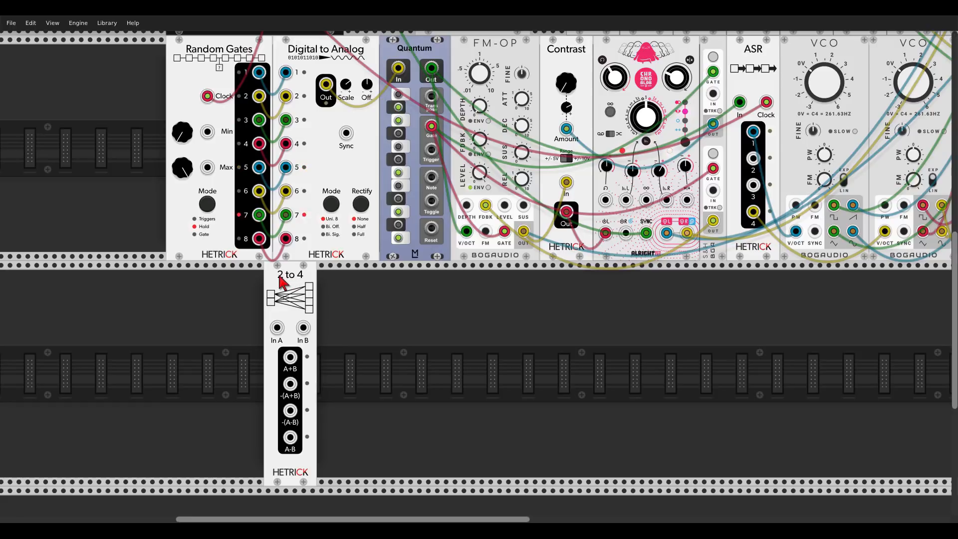
Align the 2 to 4 beneath Random Gates, then patch Quantum's Out into In A and ASR output 2 into In B
left_click_drag(279, 275, 195, 275)
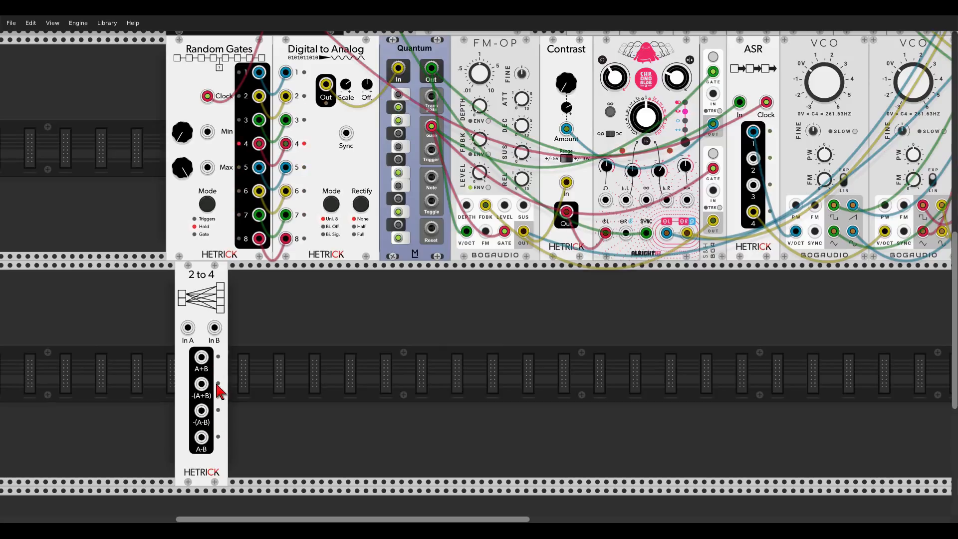
left_click_drag(201, 357, 431, 68)
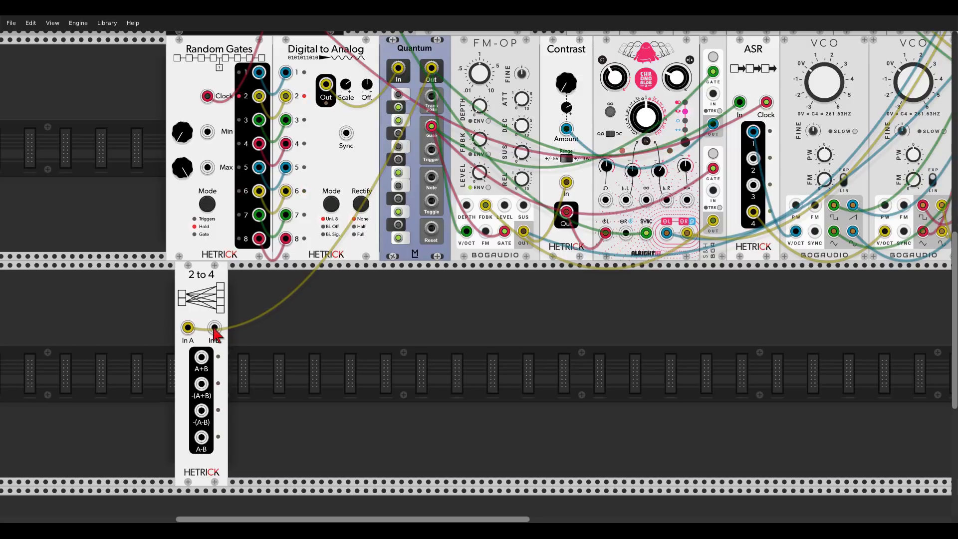
mouse_move(215, 329)
left_mouse_down()
mouse_move(754, 313)
mouse_move(753, 158)
left_mouse_up()
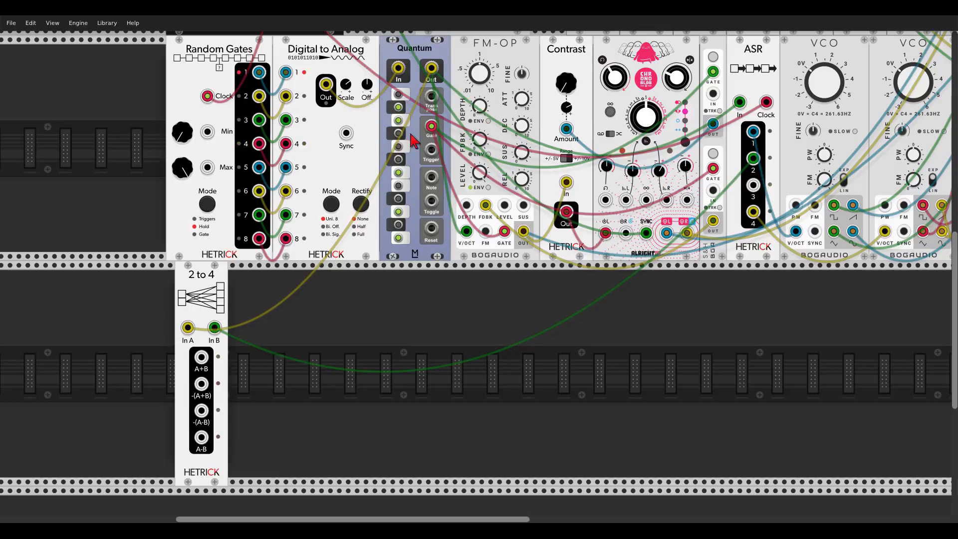
Add a VCV MERGE between Digital to Analog and Quantum, routing Digital to Analog's Out through MERGE input 1 into Quantum's In
scroll(414, 344, "up", 1)
right_click(422, 353)
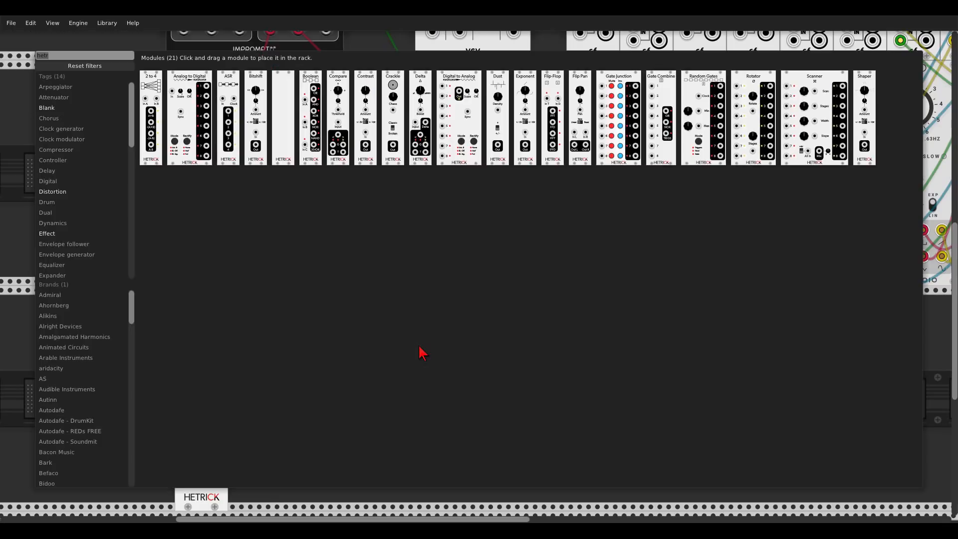
type("merge")
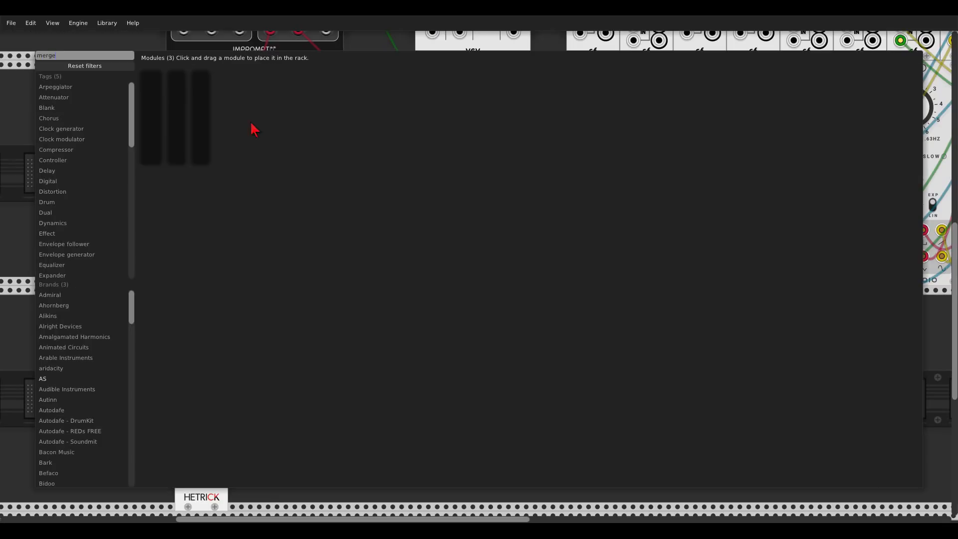
left_click(175, 80)
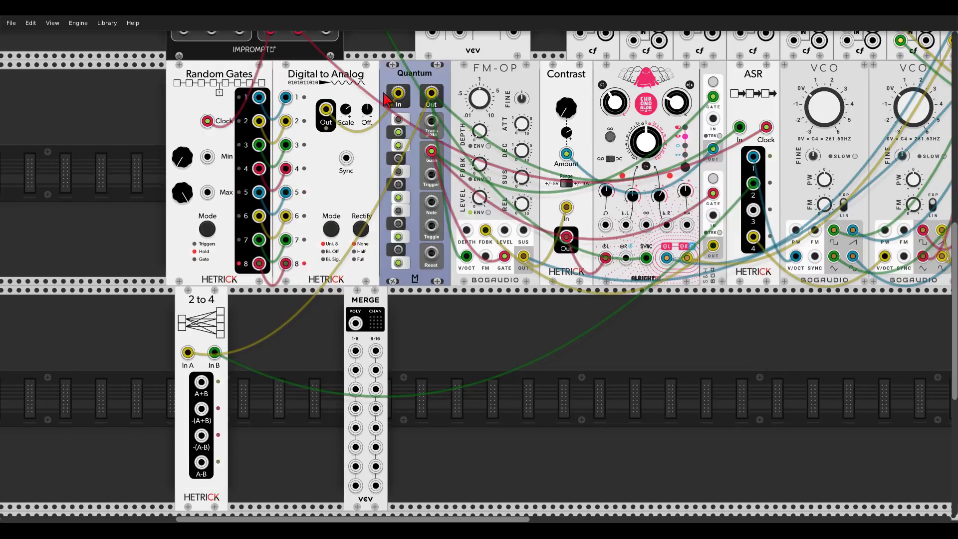
left_click_drag(412, 74, 511, 103)
left_click_drag(366, 303, 400, 142)
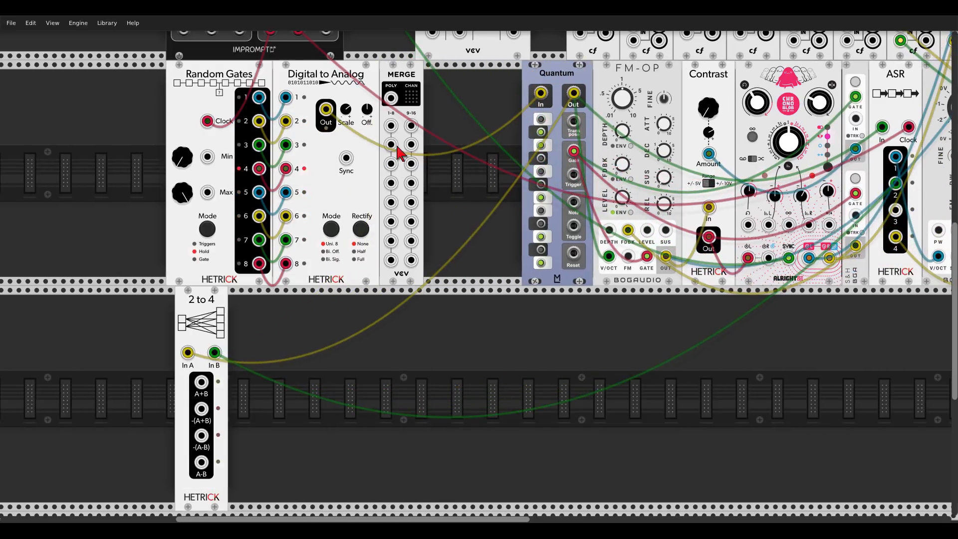
left_click_drag(540, 93, 447, 79)
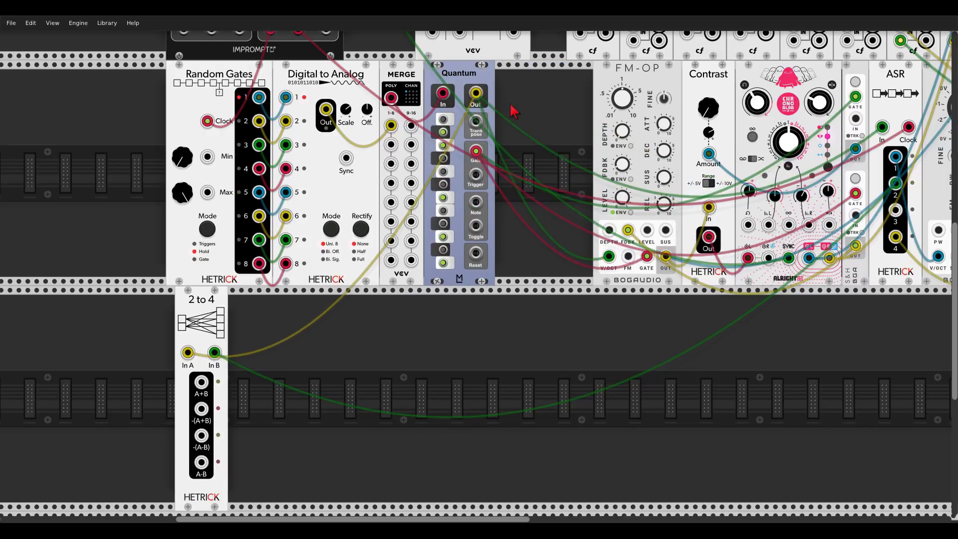
Add a VCV SPLIT beside Quantum, move Quantum's Out cables to SPLIT output 1, and patch Out into its Poly input
right_click(524, 111)
type("split")
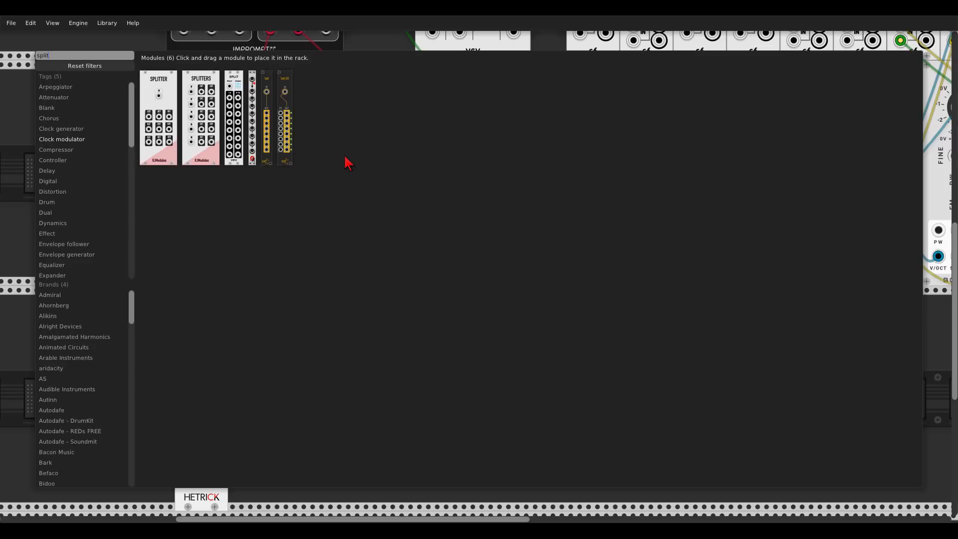
left_click_drag(252, 100, 508, 125)
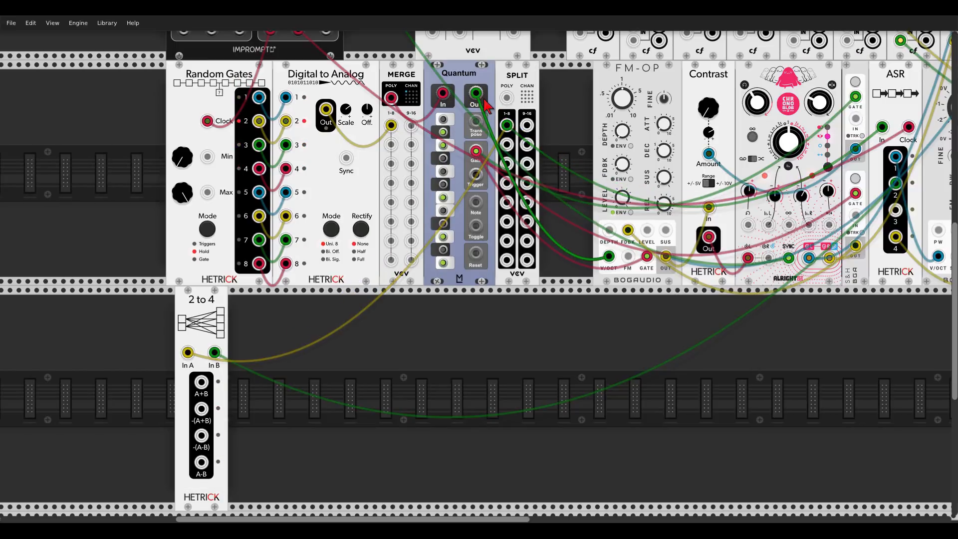
left_click_drag(475, 93, 506, 98)
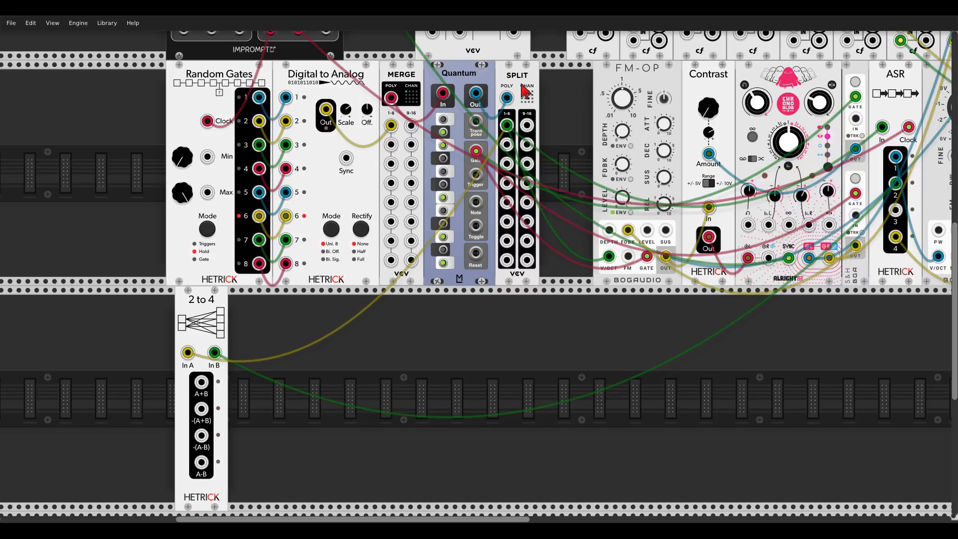
Duplicate SPLIT, move Quantum's Gate cables to the copy's output 1, and patch Gate into its Poly input
key("ctrl+d")
left_click_drag(476, 151, 551, 126)
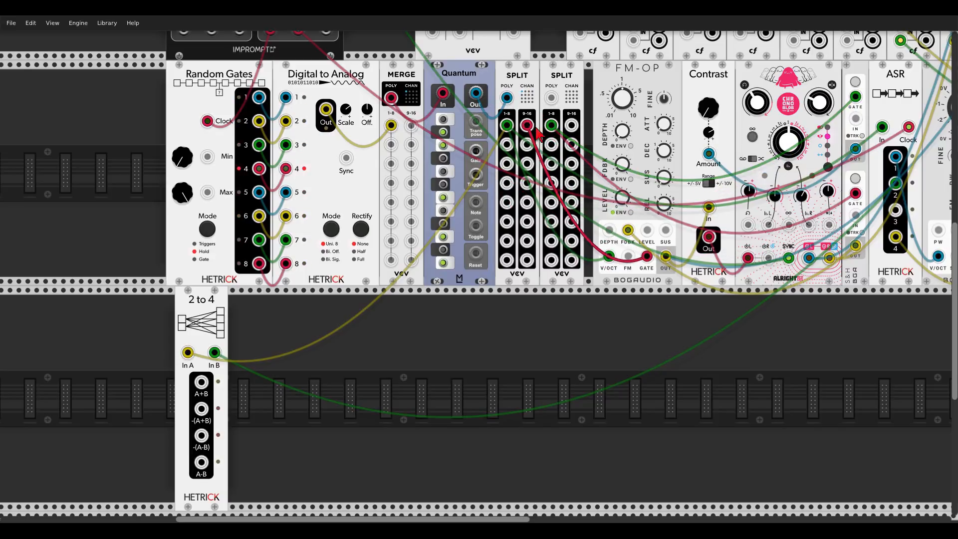
left_click_drag(476, 151, 551, 97)
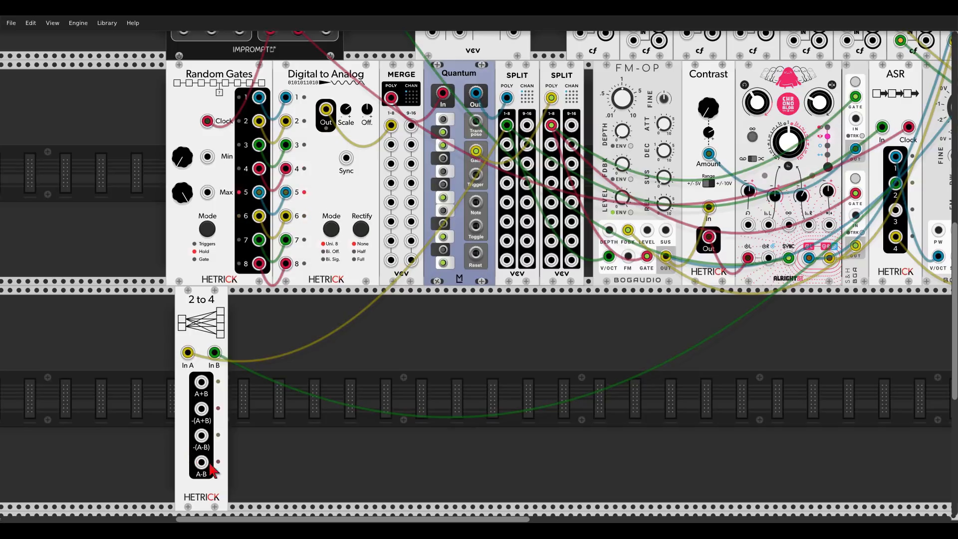
Patch the 2 to 4 outputs A+B, -(A+B), -(A-B) and A-B into MERGE inputs 2 to 5
left_click_drag(201, 382, 392, 183)
left_click_drag(201, 462, 391, 202)
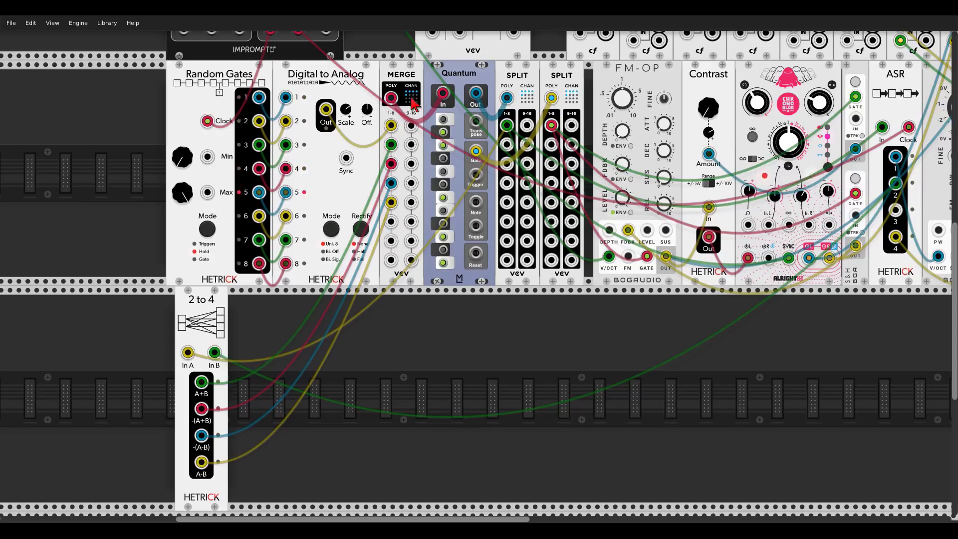
scroll(404, 99, "up", 3)
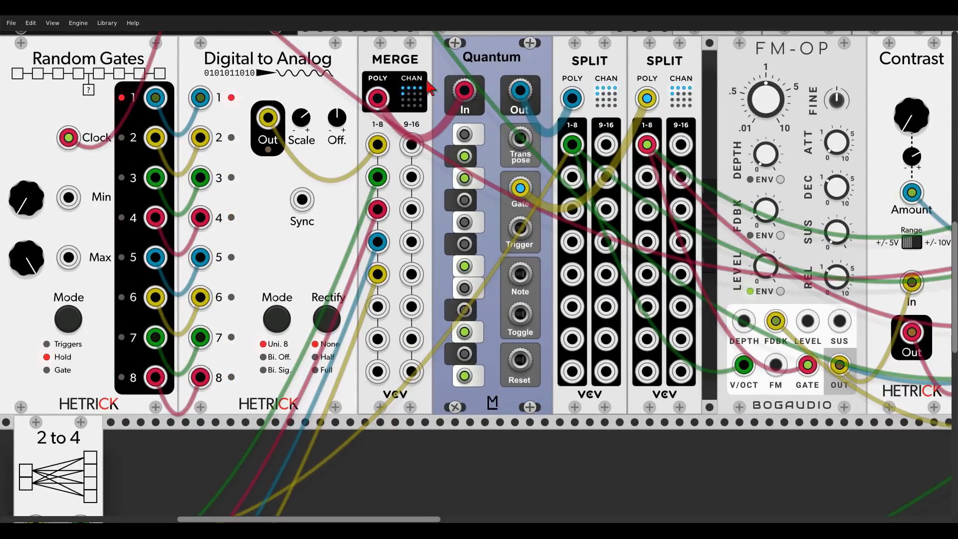
scroll(421, 259, "down", 2)
Add a Lindenberg Research Woldemar oscillator to the lower row, leaving a gap between it and the 2 to 4
scroll(421, 259, "down", 4)
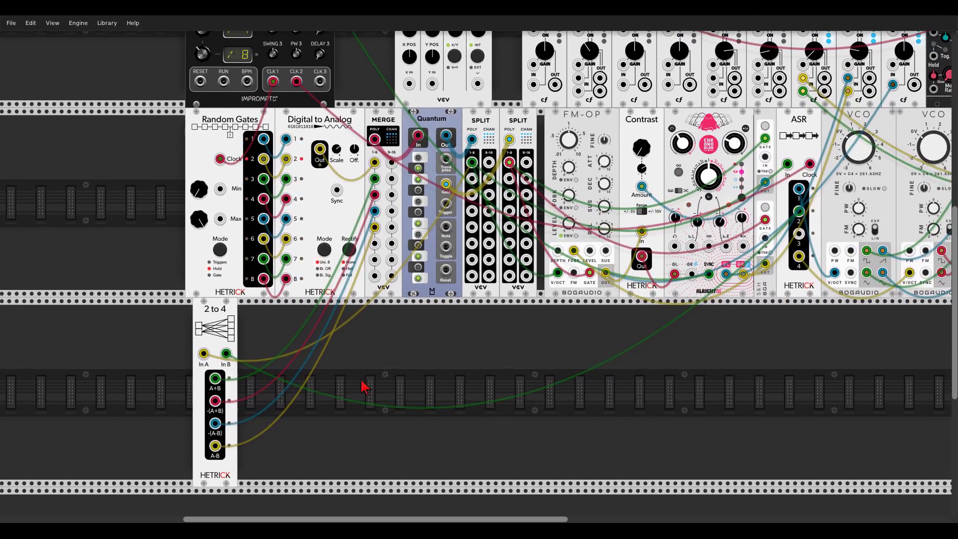
right_click(363, 387)
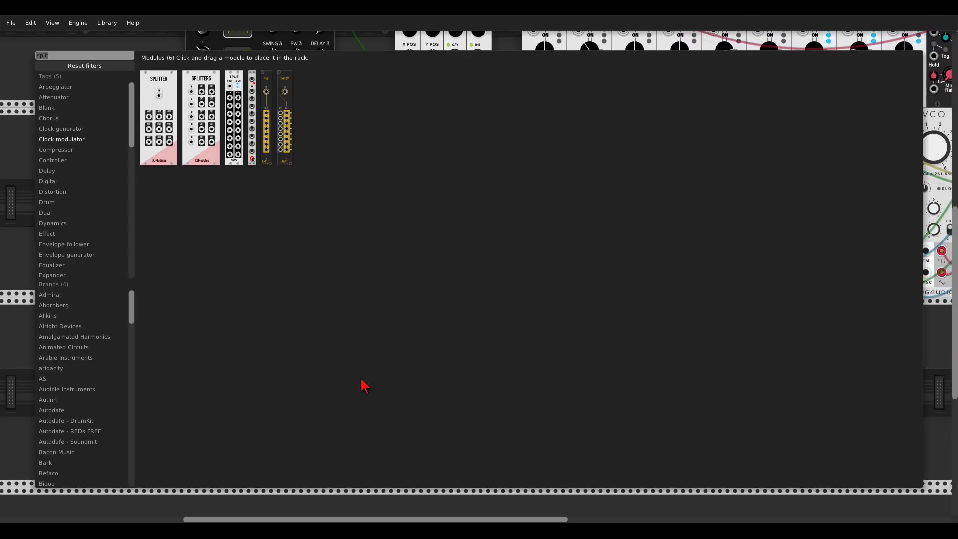
type("wold")
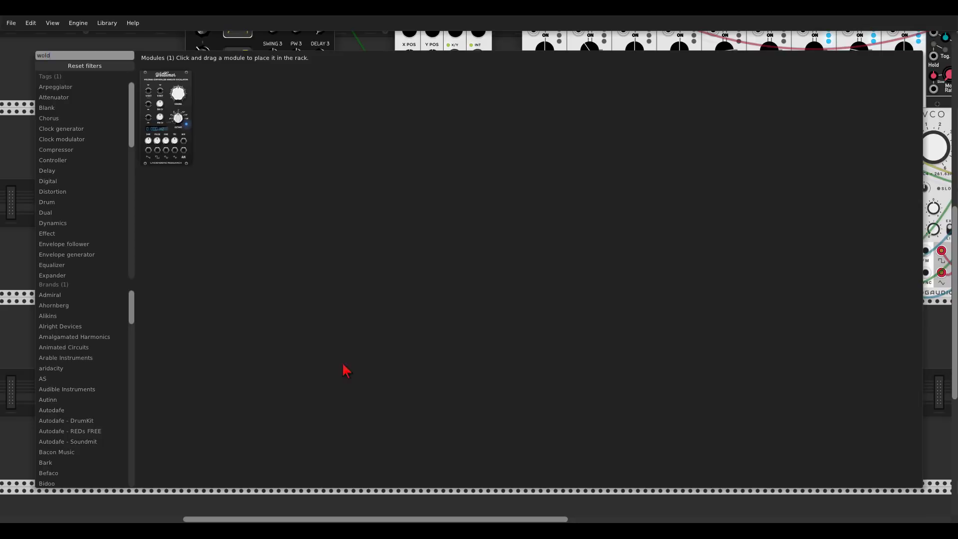
left_click_drag(161, 97, 267, 329)
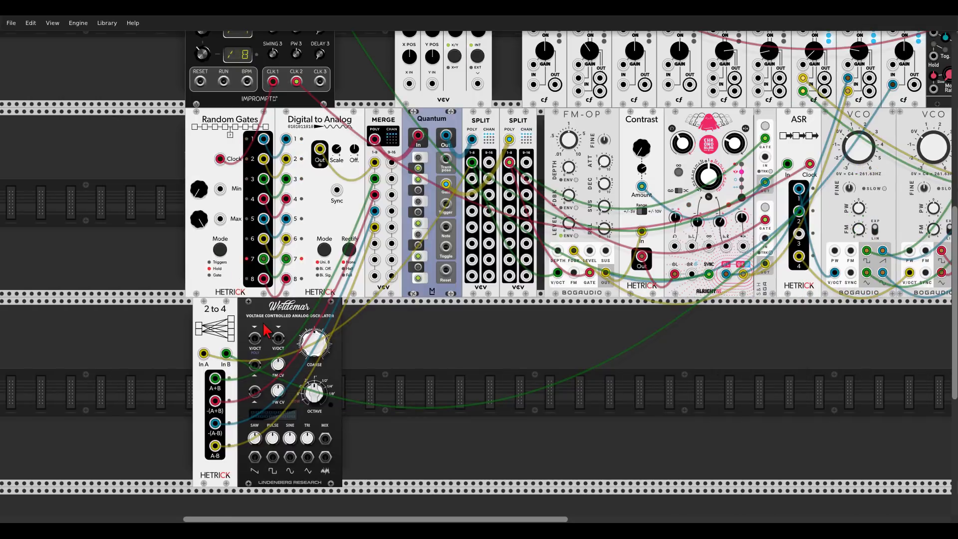
left_click_drag(283, 322, 388, 329)
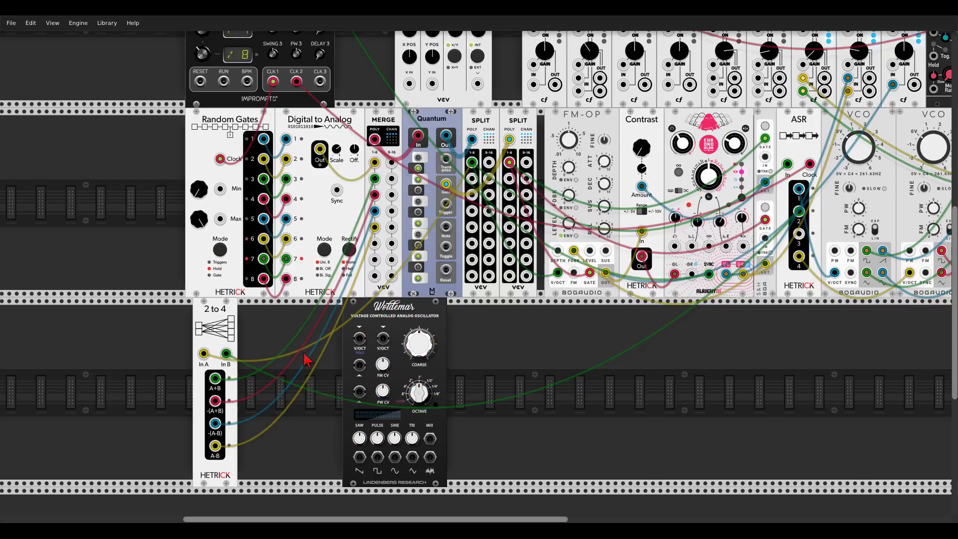
Add an SS-2 sequential switch directly beside the 2 to 4 in the lower row
right_click(304, 352)
type("sequ")
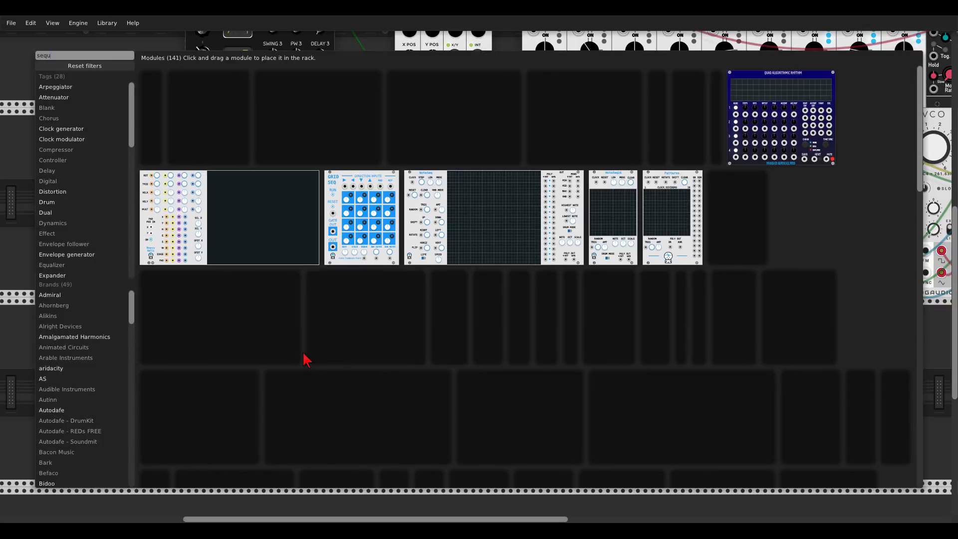
type("eti")
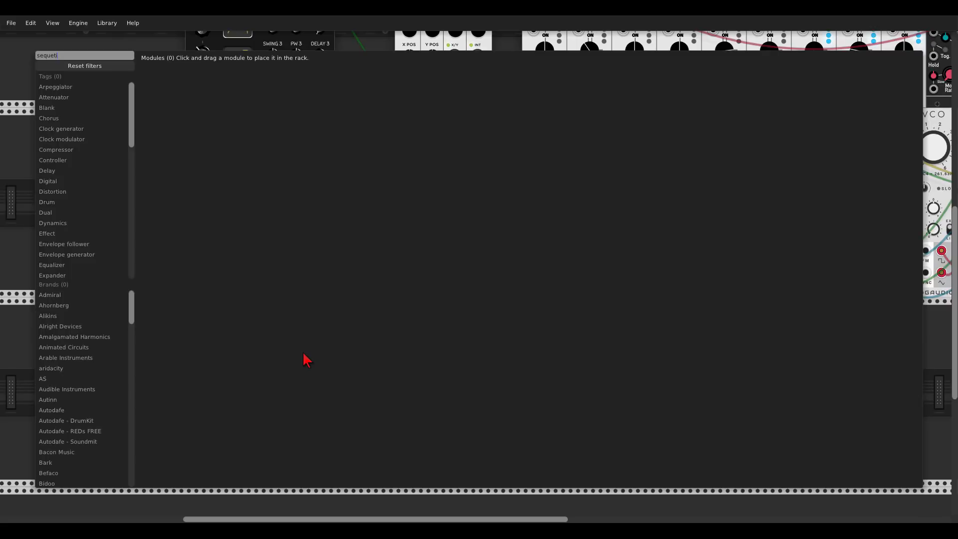
key("BackSpace")
key("BackSpace")
type("n")
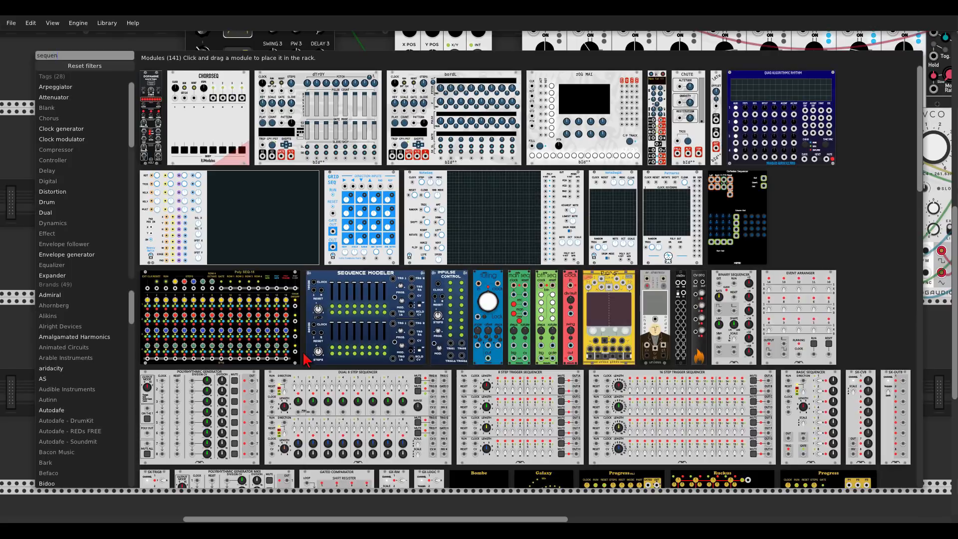
type("t")
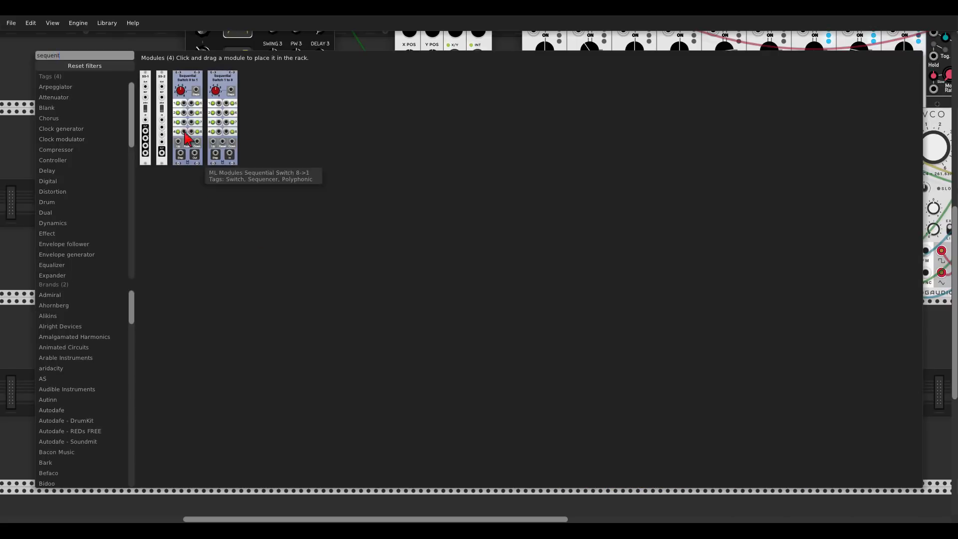
left_click_drag(165, 90, 257, 347)
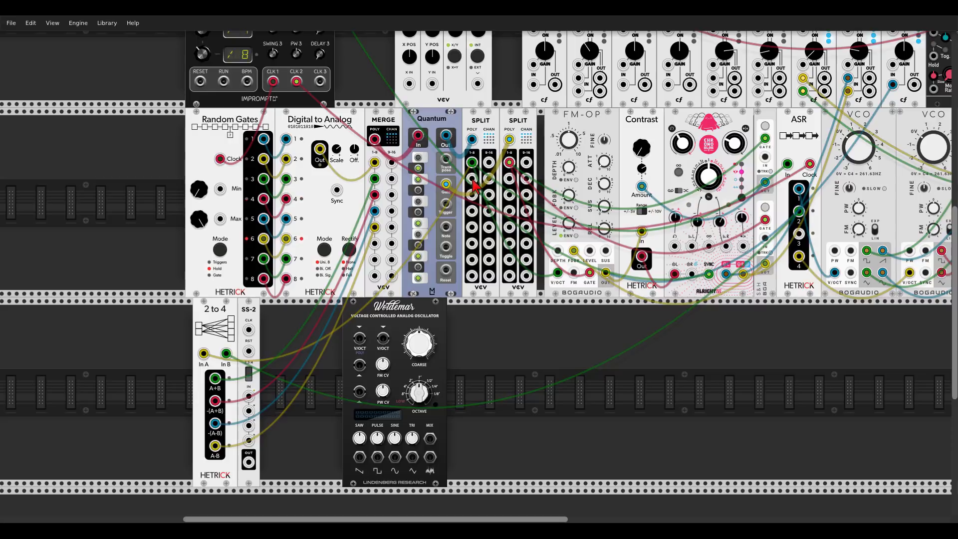
Wire SS-2: SPLIT outputs 2 to 5 into its four inputs, OUT into Woldemar's second V/OCT, and Clocked's CLK 3 into CLK
left_click_drag(471, 180, 471, 227)
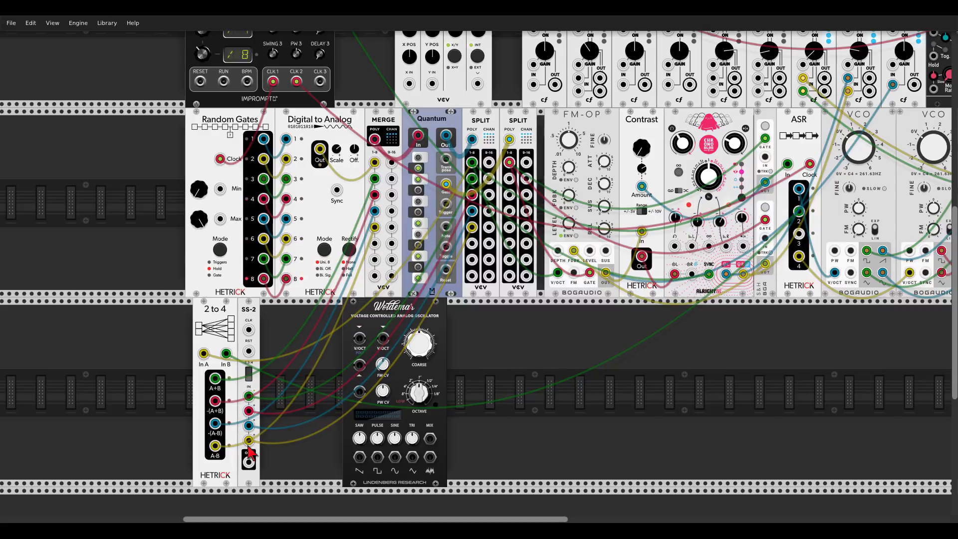
left_click_drag(248, 462, 382, 339)
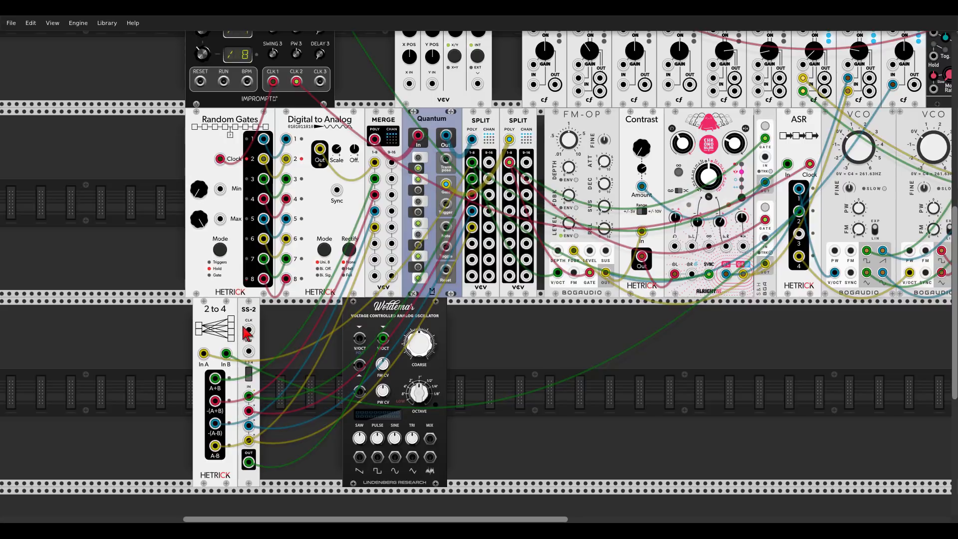
left_click_drag(248, 330, 321, 142)
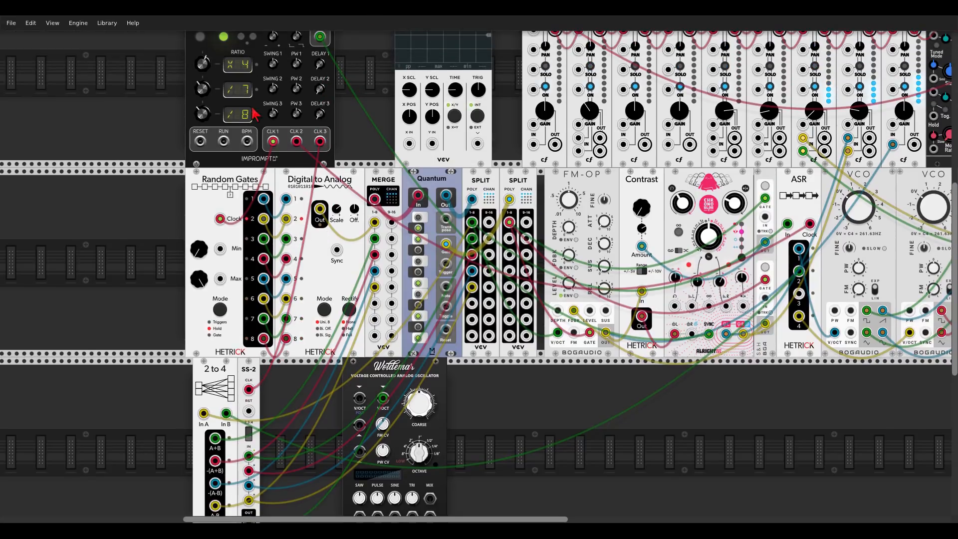
scroll(319, 342, "down", 3)
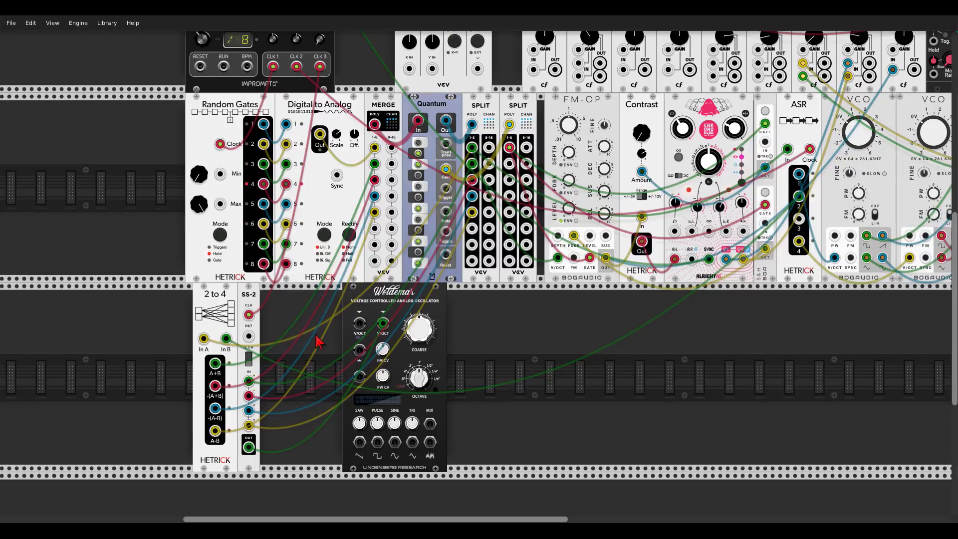
Move Woldemar against SS-2 and patch its MIX output into both inputs of the sixth mixer channel
left_click_drag(374, 303, 291, 303)
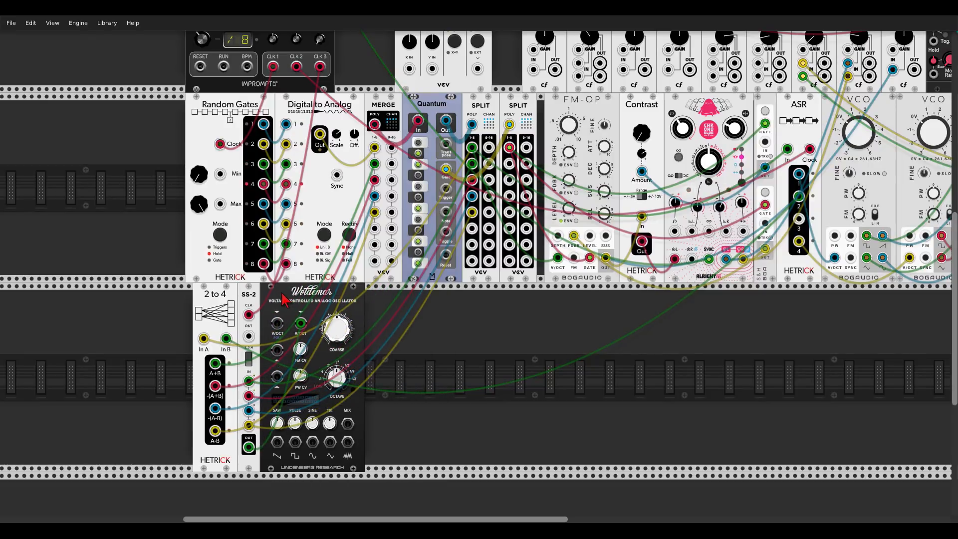
mouse_move(348, 423)
left_mouse_down()
mouse_move(372, 432)
mouse_move(609, 355)
mouse_move(741, 65)
mouse_move(758, 64)
mouse_move(348, 420)
left_mouse_up()
scroll(370, 374, "up", 3)
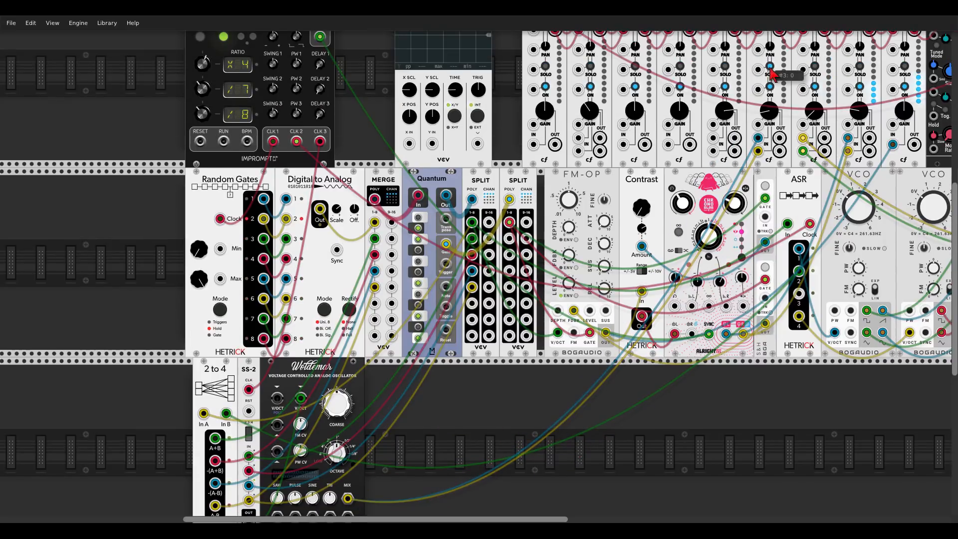
Adjust Woldemar's saw, pulse and sine levels in its internal mix
scroll(390, 323, "down", 5)
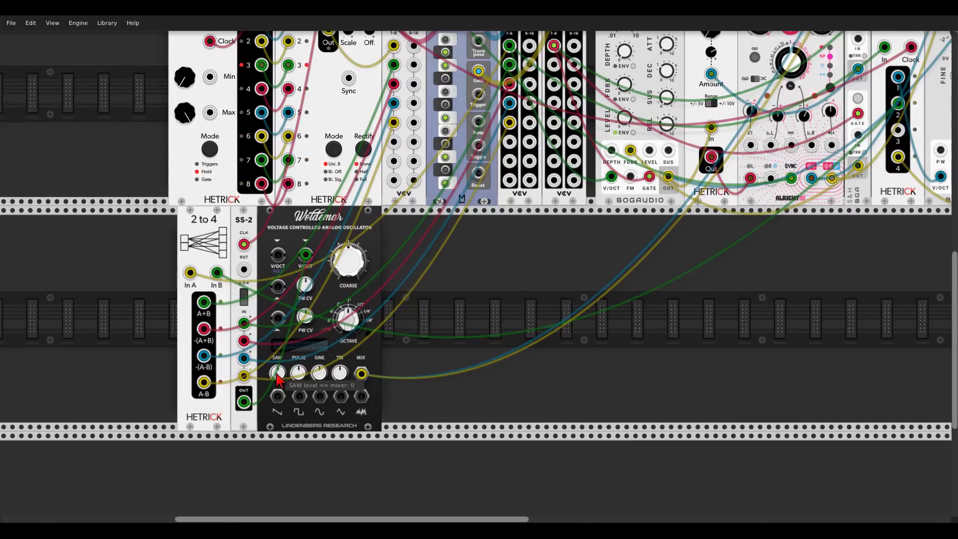
scroll(278, 378, "up", 2)
left_click_drag(278, 373, 278, 439)
scroll(278, 374, "up", 1)
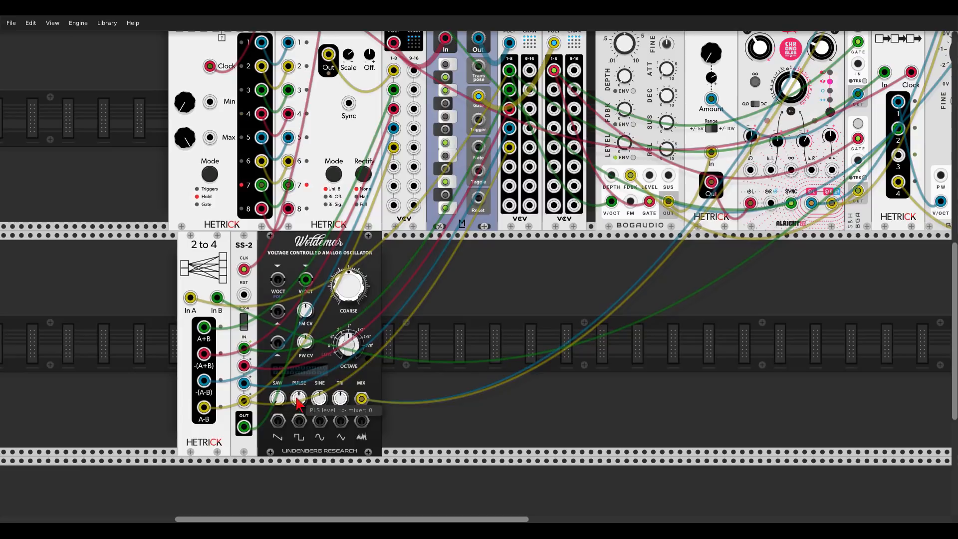
left_click_drag(298, 400, 299, 384)
left_click(320, 399)
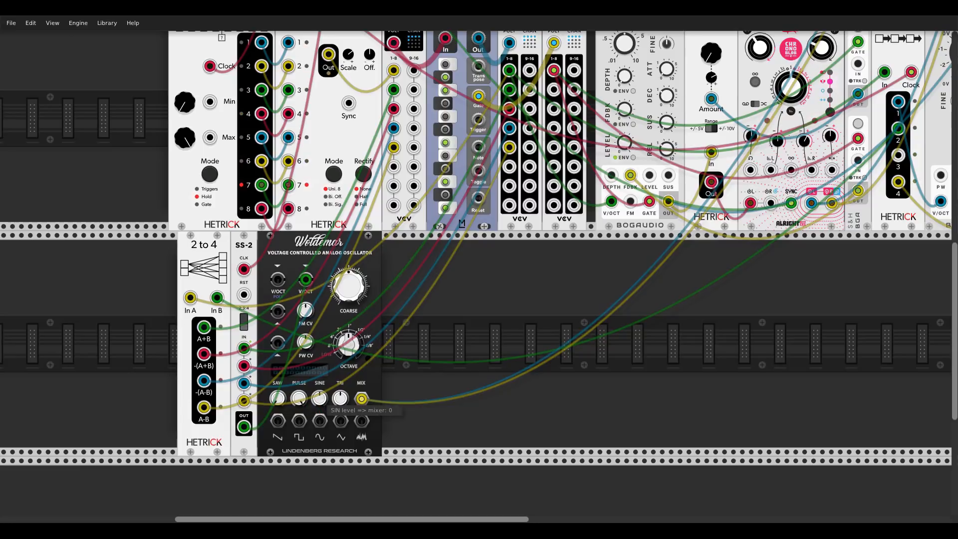
left_click_drag(319, 398, 464, 353)
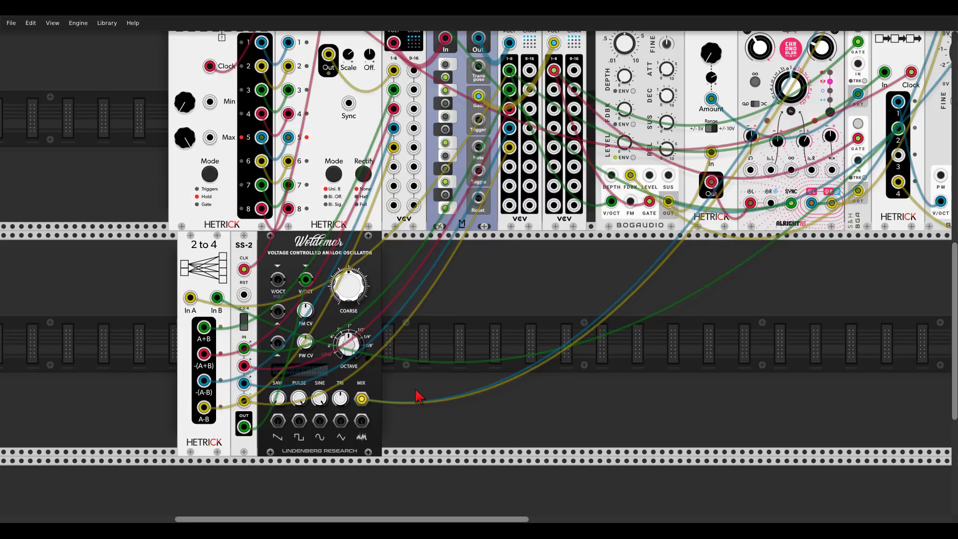
Insert a HetrickCV Delta beside Woldemar, rerouting MIX into Delta's Input and both G outputs into the sixth mixer channel
key("Delete")
key("Delete")
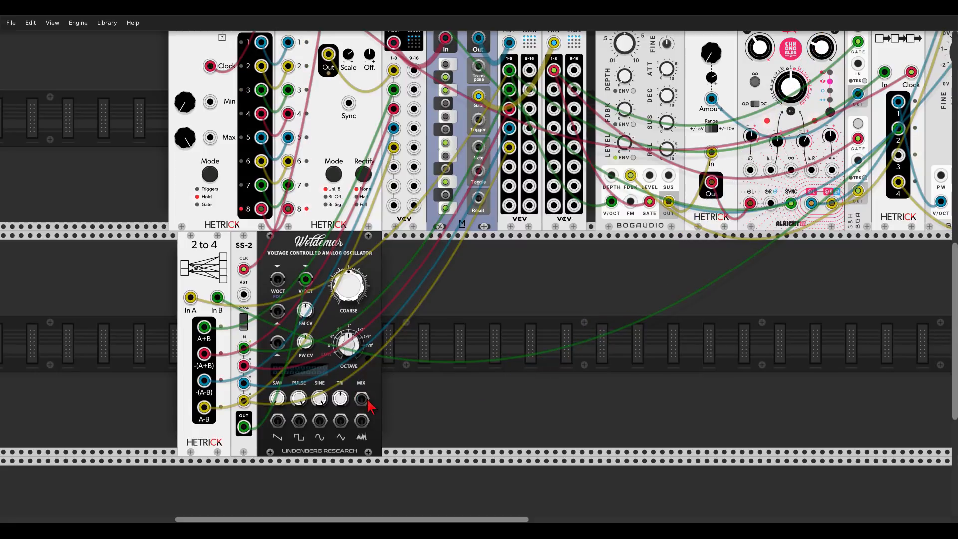
right_click(455, 364)
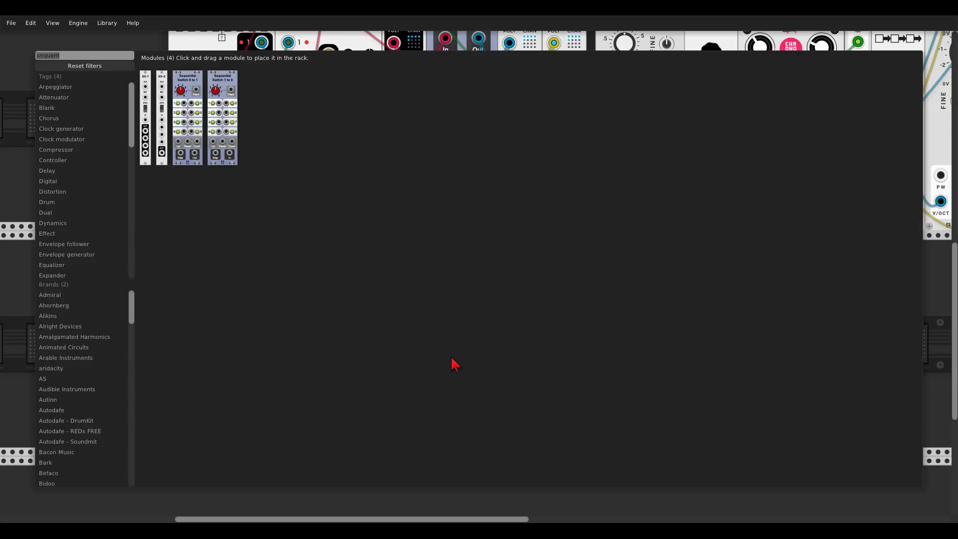
type("hetri")
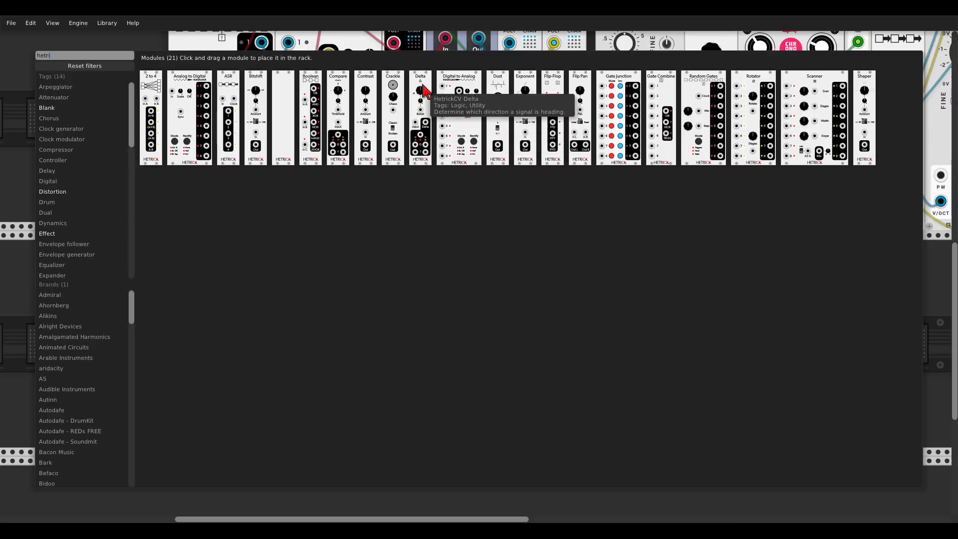
left_click_drag(420, 103, 397, 274)
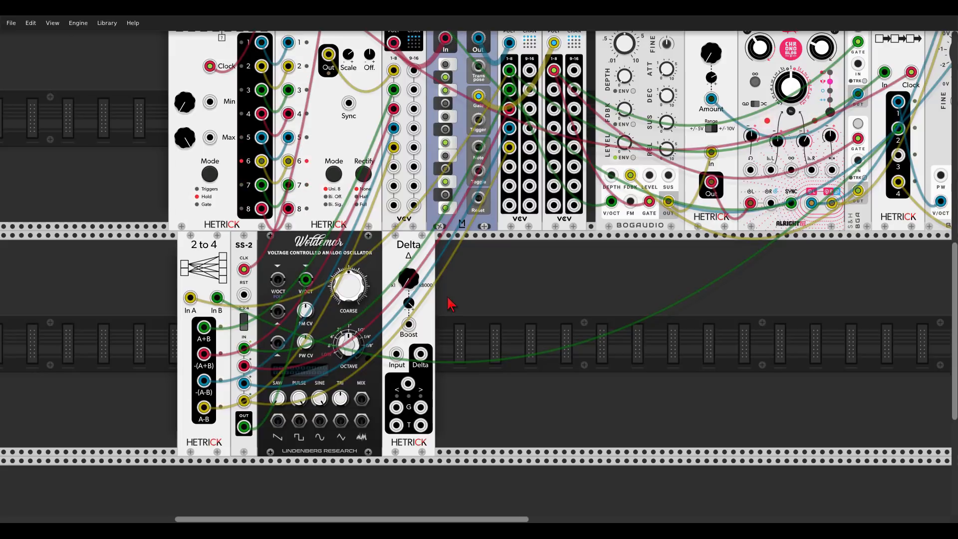
left_click_drag(361, 420, 396, 353)
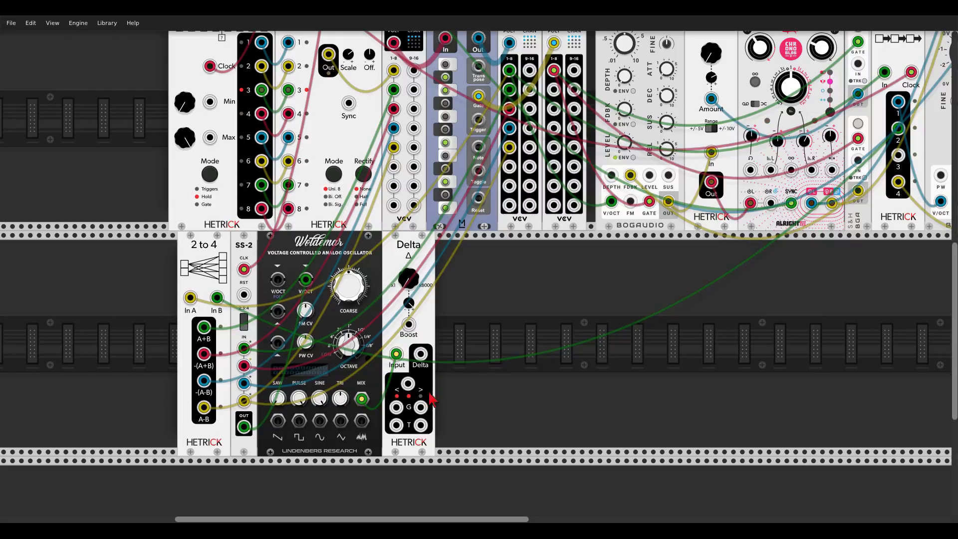
left_click_drag(402, 423, 421, 429)
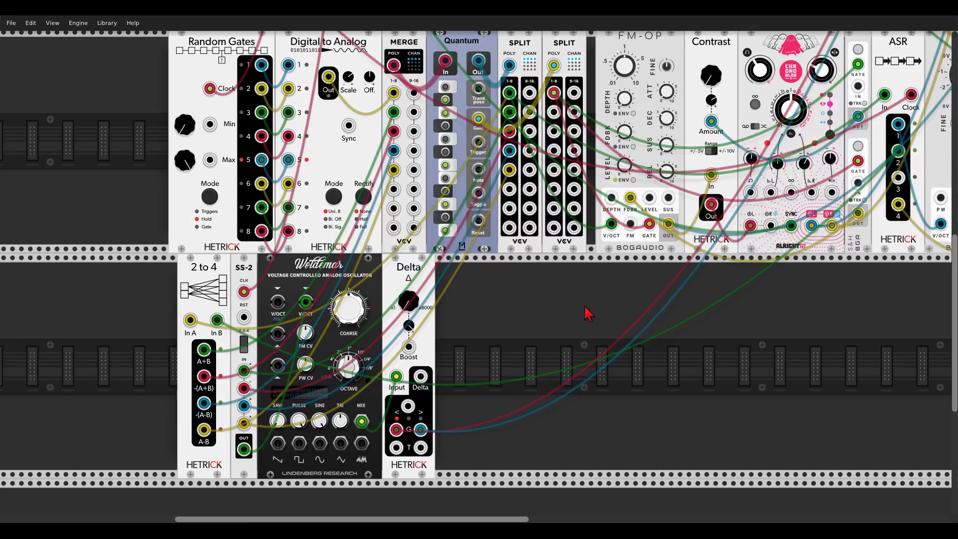
Add a Blamsoft XFX Reverb beside Delta and patch it in stereo between Delta's G outputs and the sixth mixer channel
right_click(467, 398)
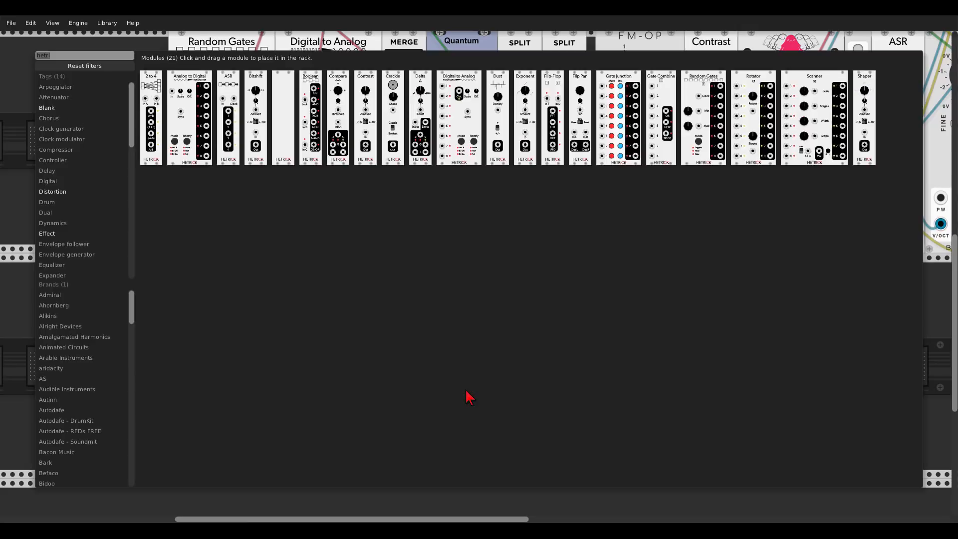
type("reverb")
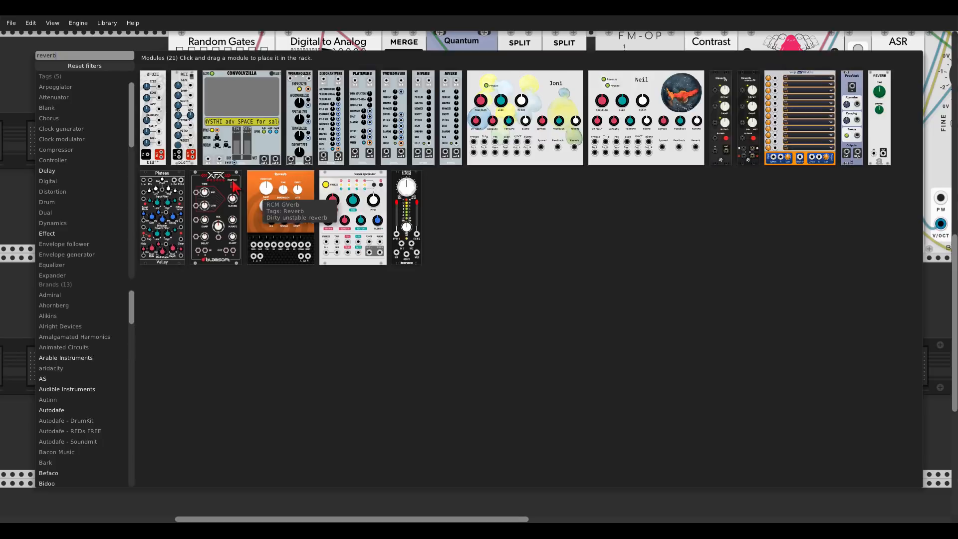
left_click_drag(225, 180, 436, 306)
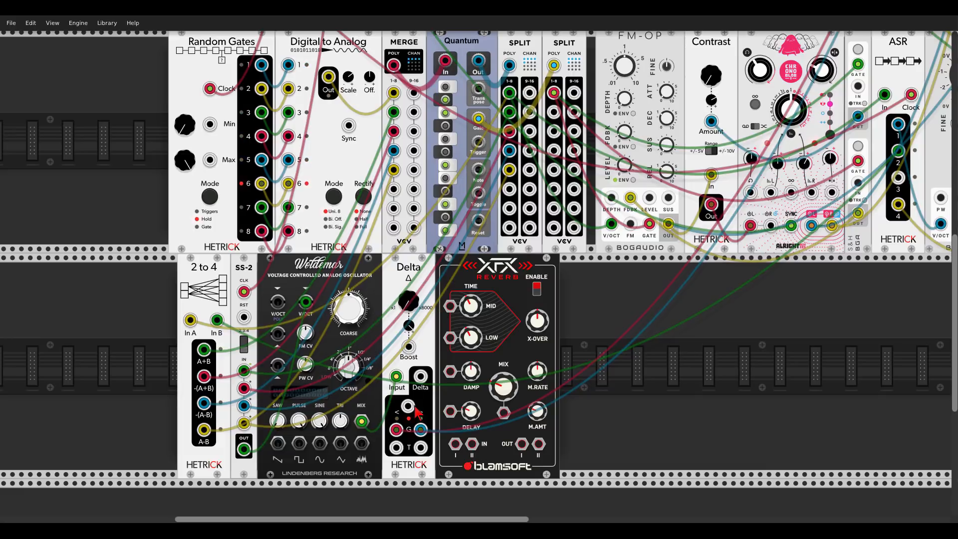
left_click_drag(421, 429, 472, 445)
Adjust the XFX Reverb's low time, mid time, mix and crossover, and set its mod amount to about 52%
mouse_move(473, 337)
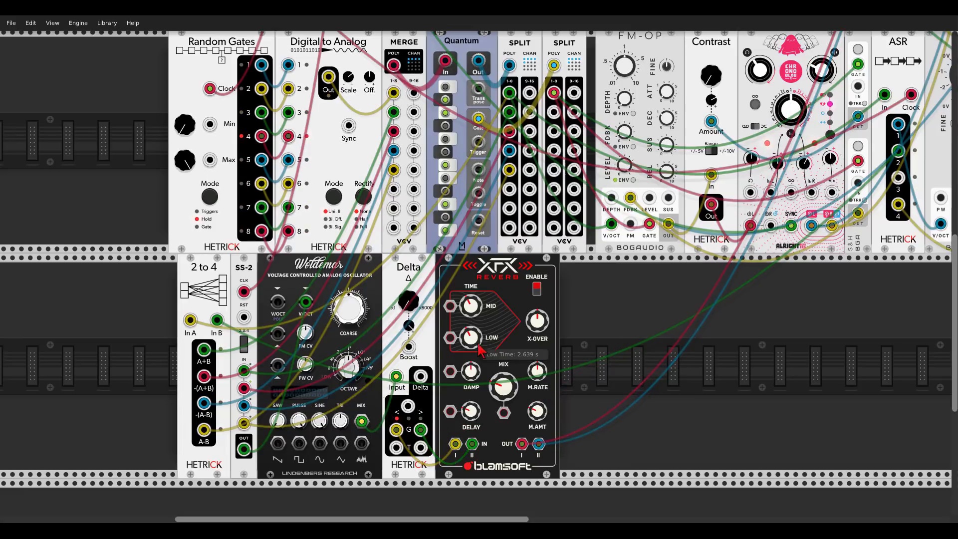
left_click_drag(473, 337, 473, 369)
mouse_move(474, 307)
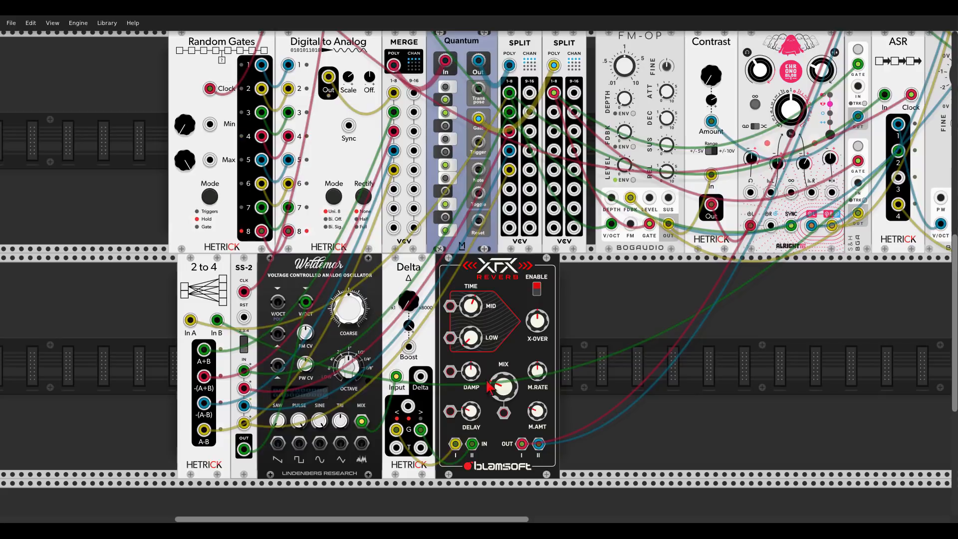
mouse_move(532, 417)
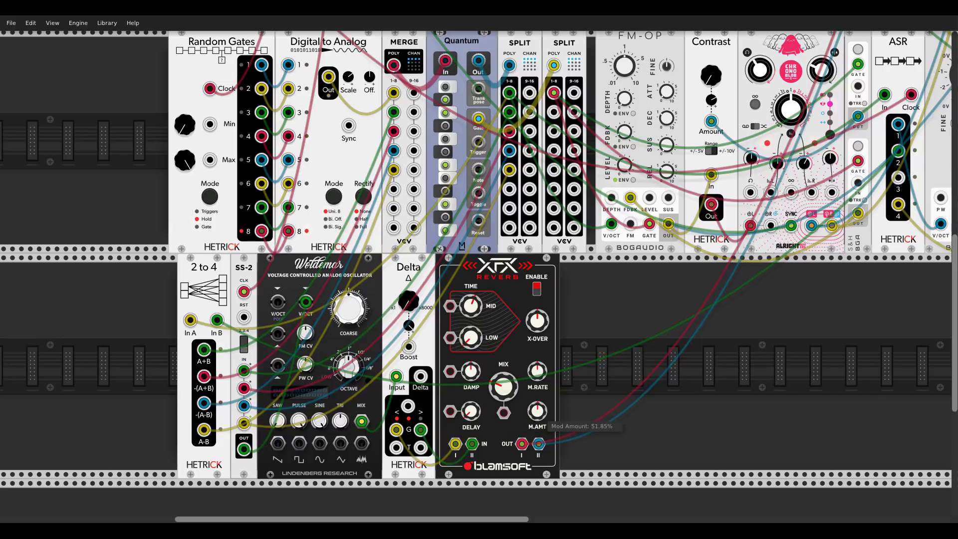
left_click_drag(503, 386, 503, 359)
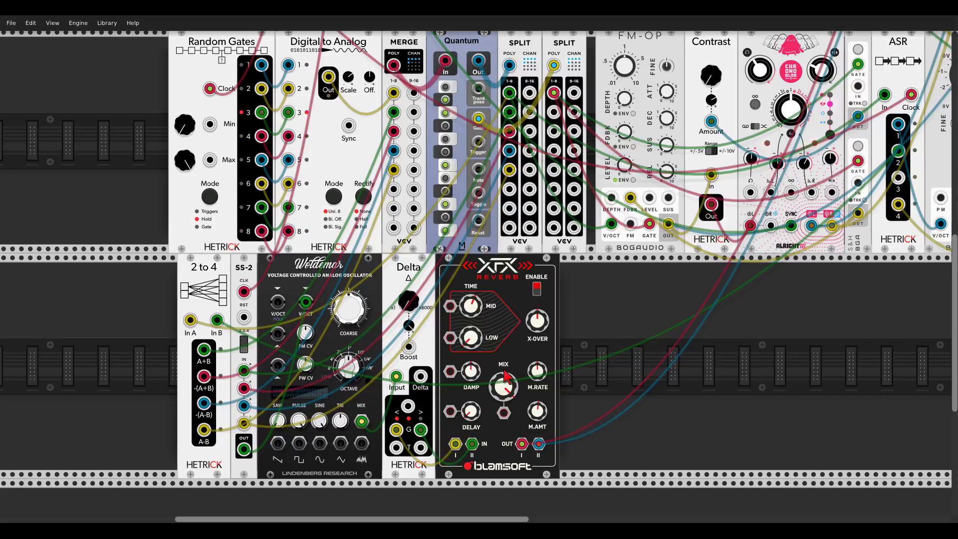
mouse_move(540, 318)
mouse_move(540, 318)
left_mouse_down()
mouse_move(540, 301)
mouse_move(538, 324)
left_mouse_up()
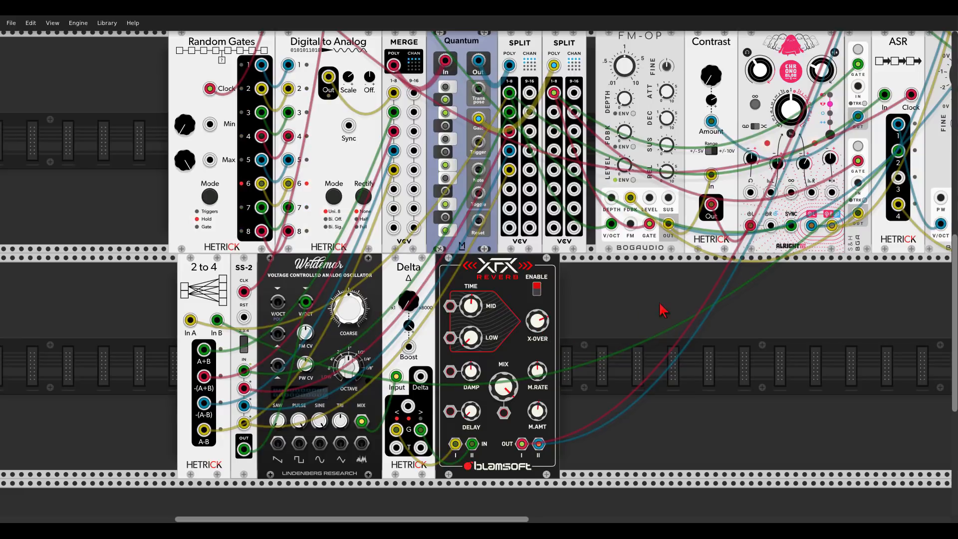
Adjust the sixth mixer channel's gain and align the lower row's modules with the left edge of Random Gates
scroll(783, 289, "down", 3, "ctrl")
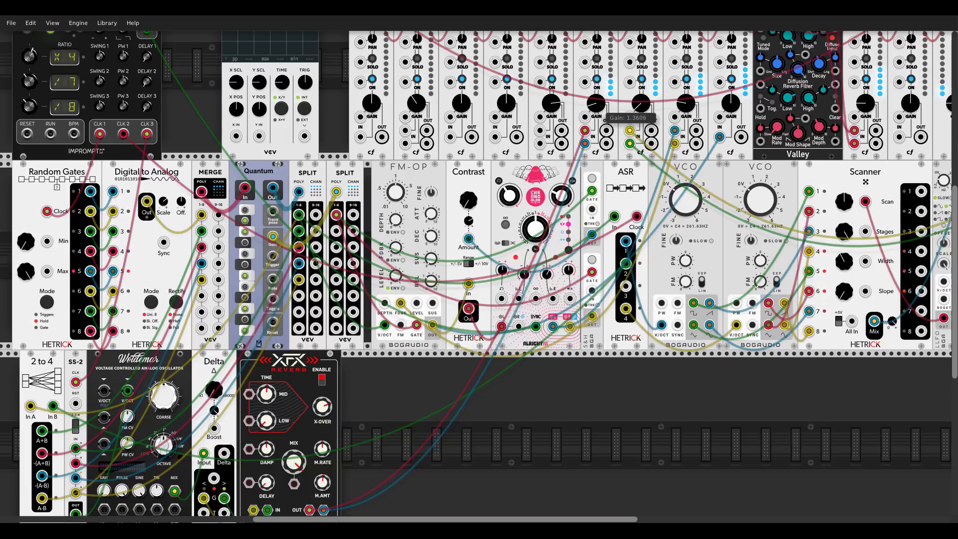
scroll(512, 185, "down", 2, "ctrl")
left_click_drag(574, 320, 547, 336)
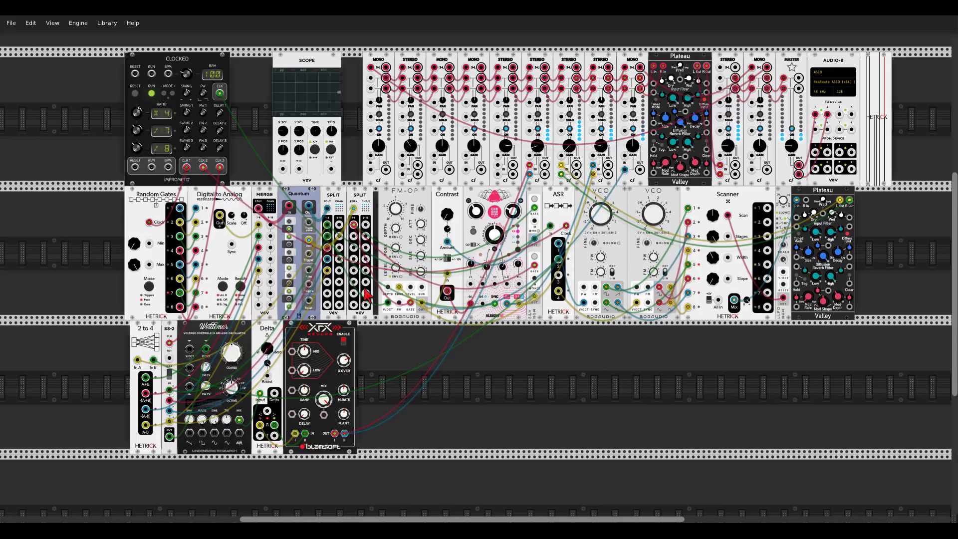
left_click_drag(343, 324, 332, 325)
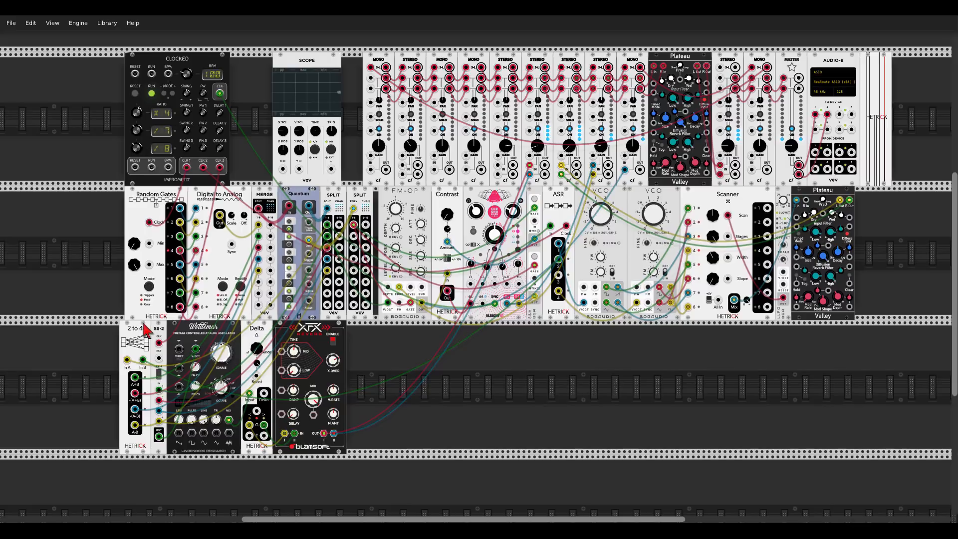
left_click_drag(139, 323, 143, 323)
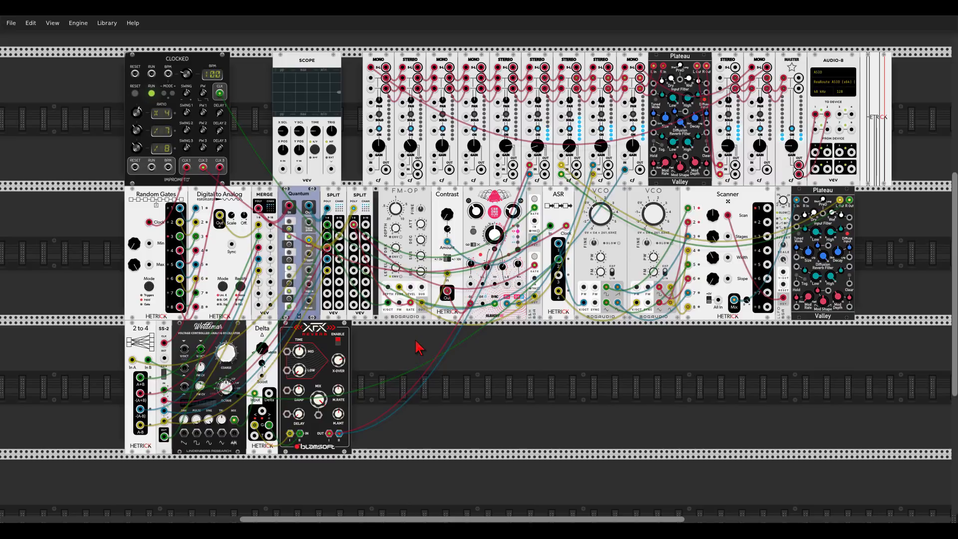
Insert a HetrickCV Gate Combine in the lower row, leaving a gap after the XFX Reverb
right_click(425, 375)
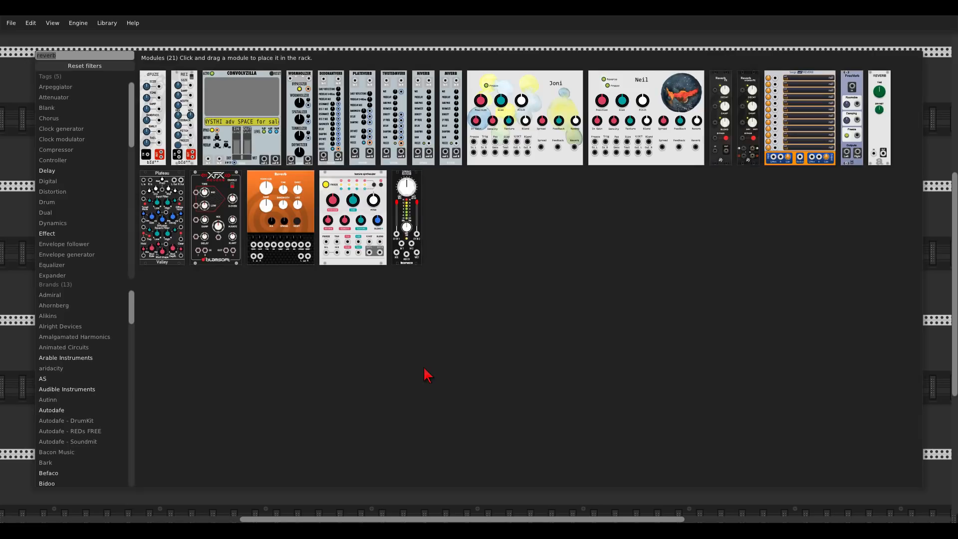
type("hetr")
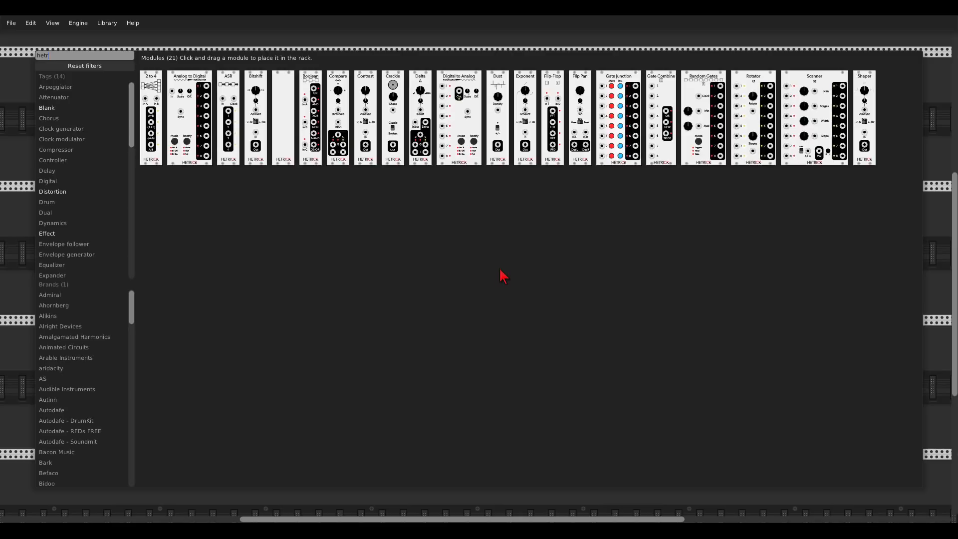
left_click_drag(649, 140, 428, 382)
Patch Random Gates outputs 1, 3, 6, 8 and 7 into Gate Combine inputs 1 to 5, in that order
scroll(514, 385, "up", 3)
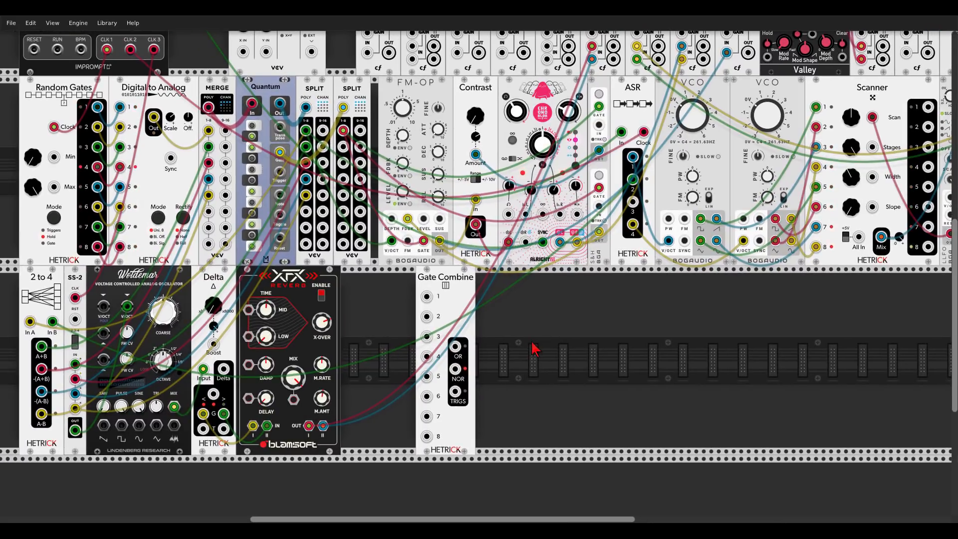
scroll(533, 347, "left", 4)
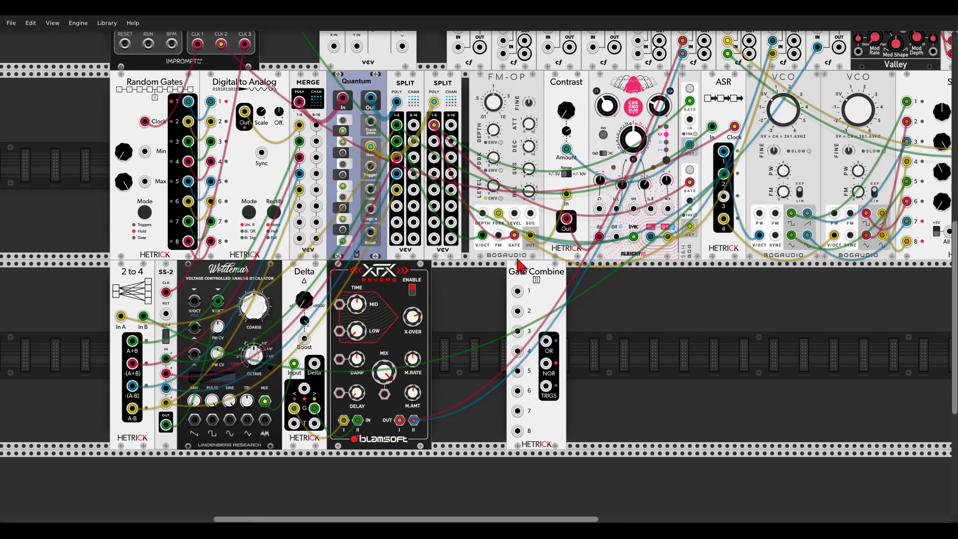
left_click_drag(518, 291, 189, 101)
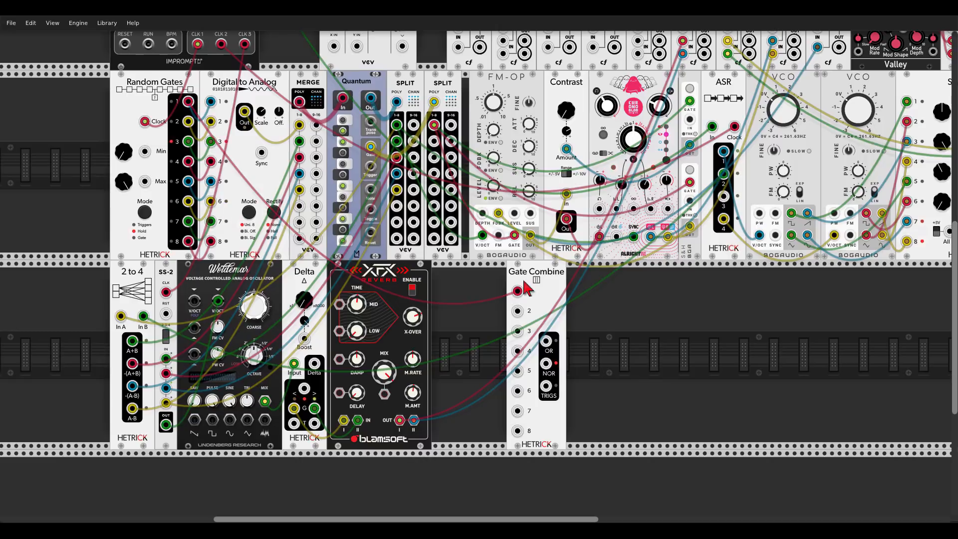
left_click_drag(518, 311, 188, 142)
left_click_drag(519, 331, 188, 201)
left_click_drag(519, 351, 188, 242)
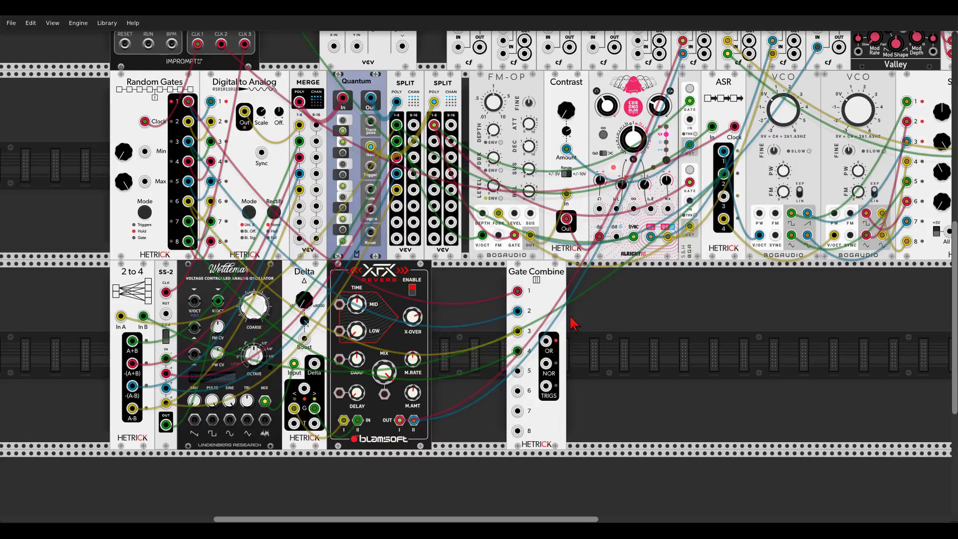
left_click_drag(518, 371, 188, 221)
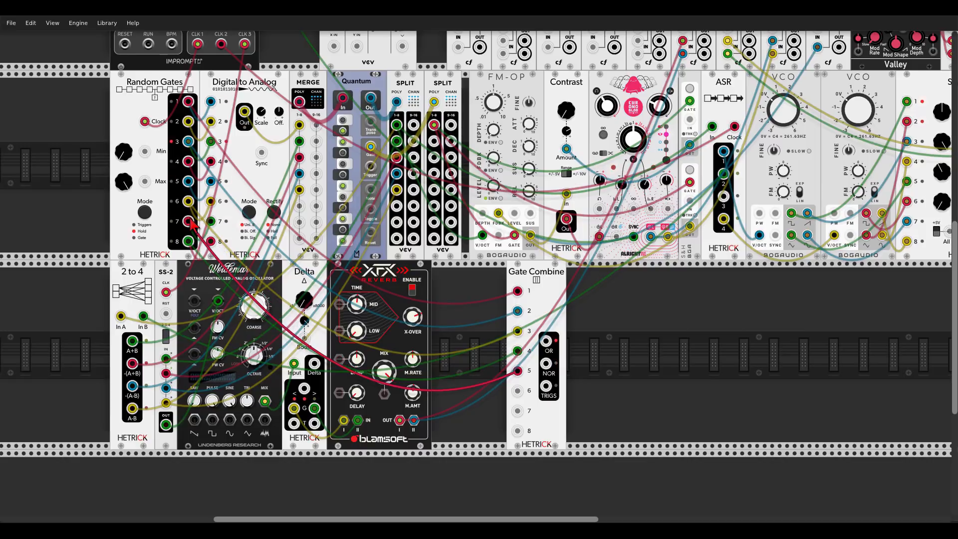
Insert an Energy ringmod oscillator beside Gate Combine and duplicate it
double_click(613, 366)
type("energ")
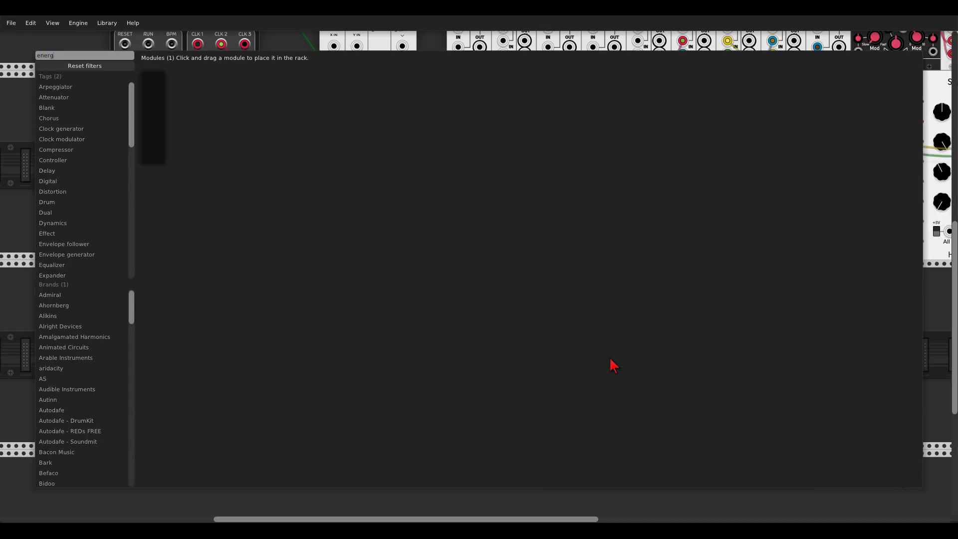
type("y")
left_click(154, 117)
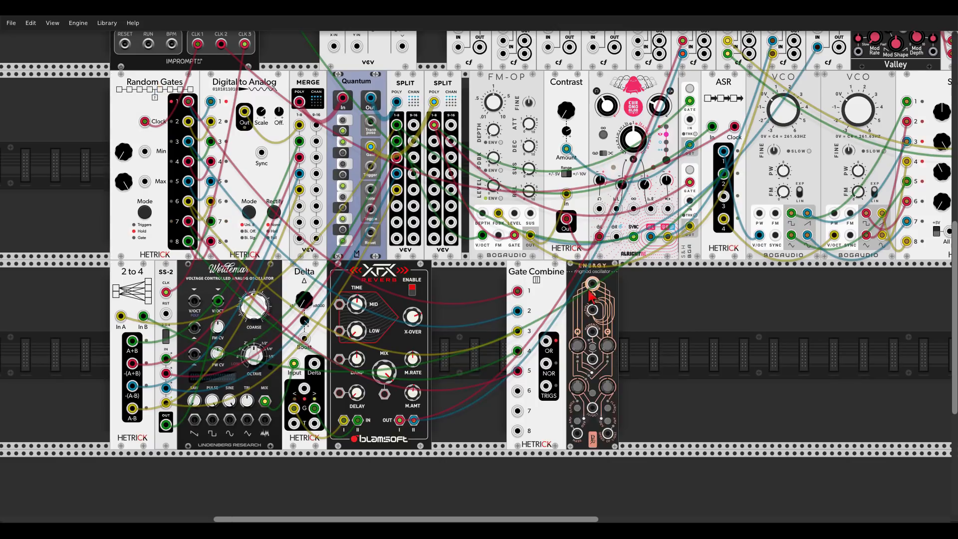
key("ctrl+d")
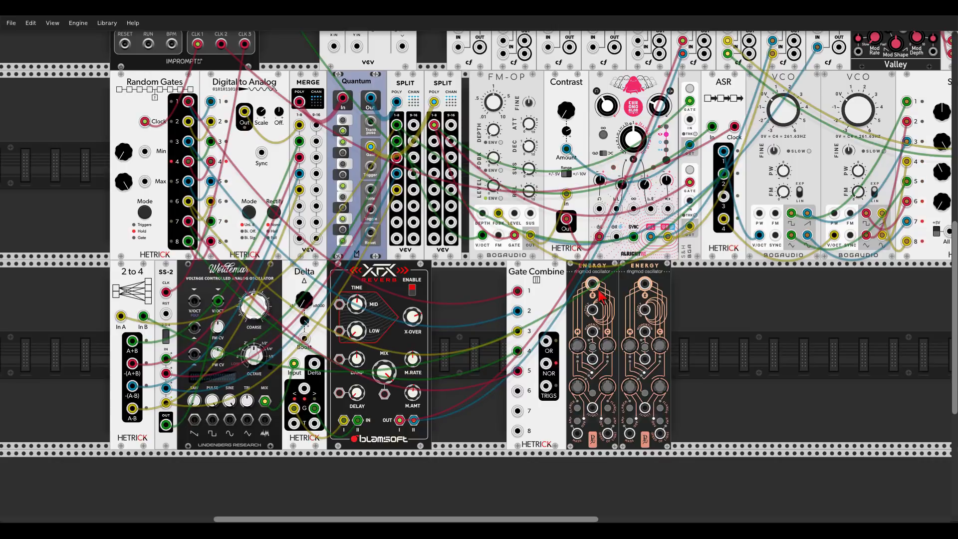
Move the Scope beside the Energy pair, patch Gate Combine's OR output into X IN, and turn down its time to view the gates
scroll(617, 318, "up", 2)
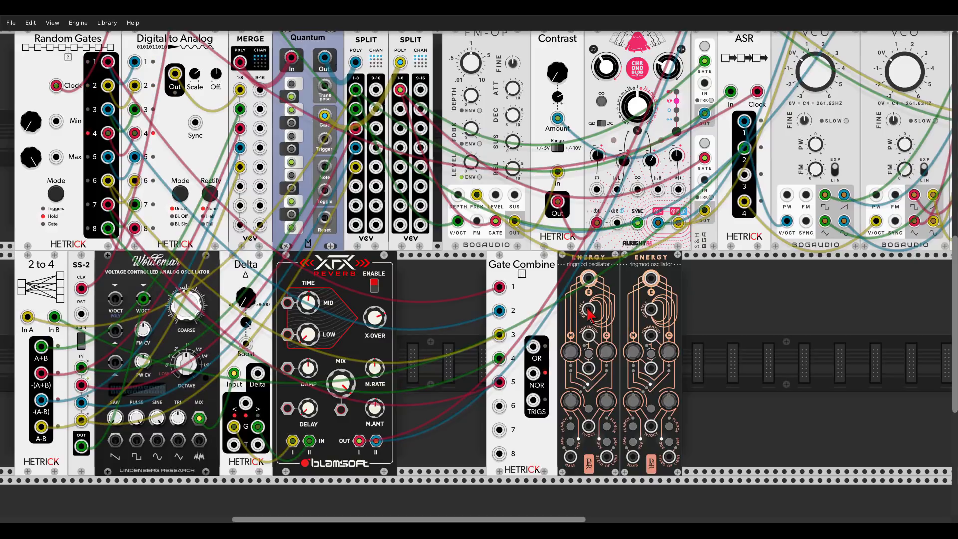
scroll(701, 328, "down", 2)
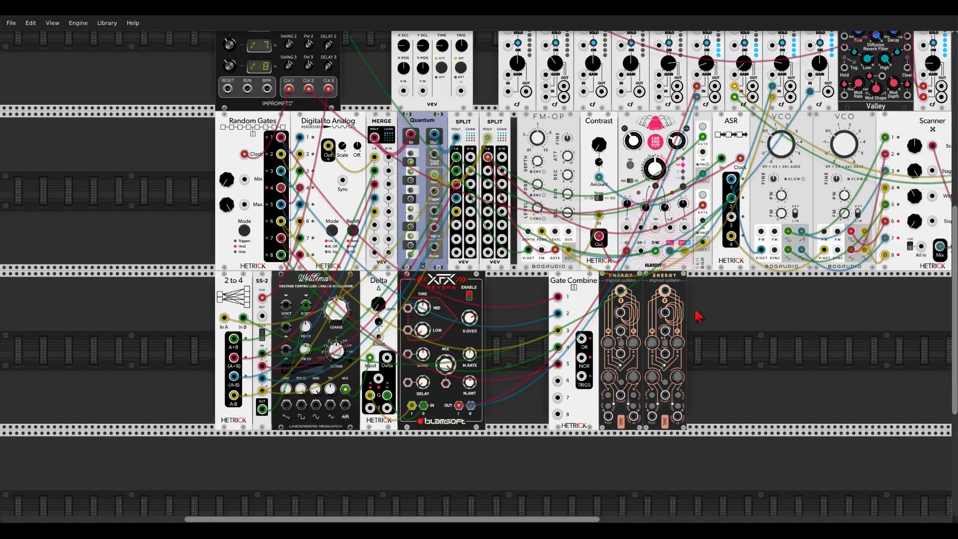
left_click_drag(434, 97, 697, 302)
scroll(666, 344, "up", 2)
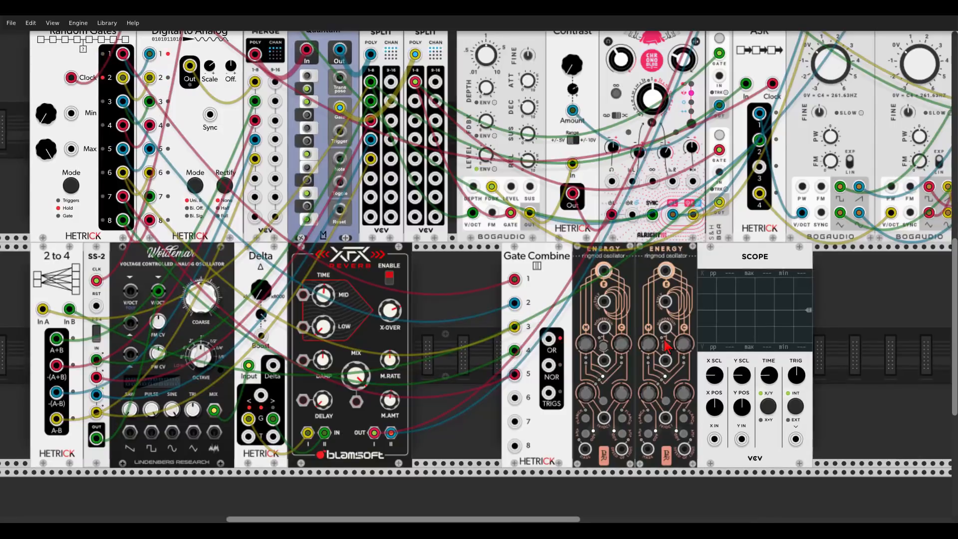
mouse_move(699, 410)
left_mouse_down()
mouse_move(582, 339)
mouse_move(548, 341)
left_mouse_up()
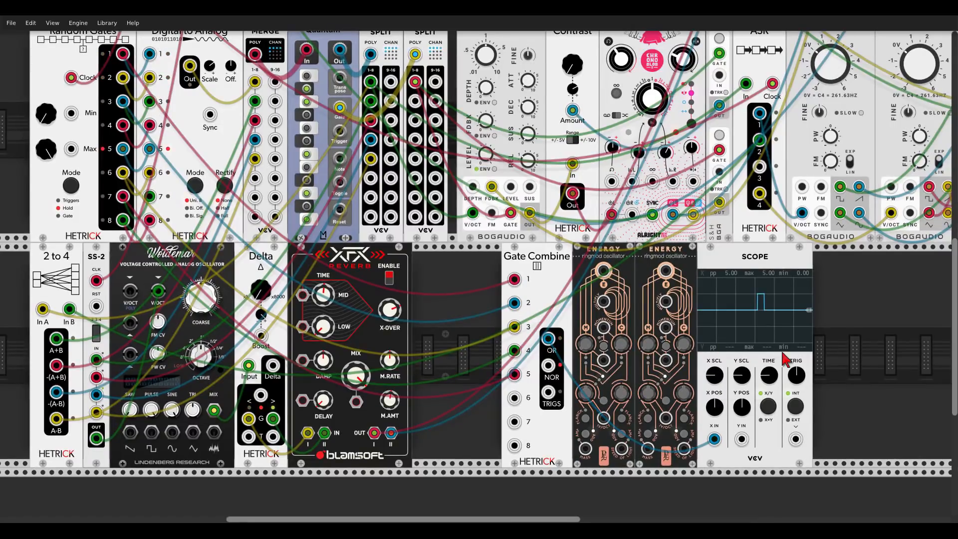
left_click_drag(783, 351, 727, 346)
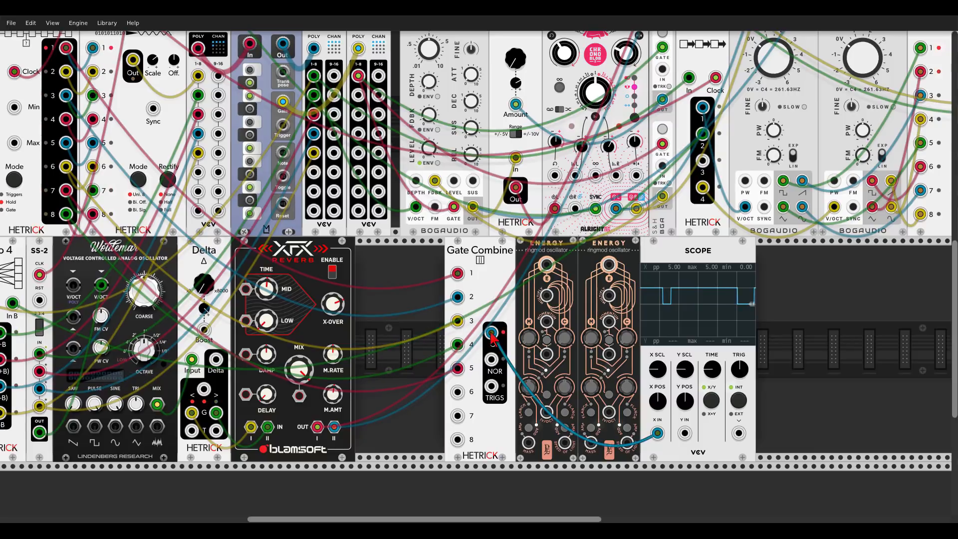
left_click_drag(711, 370, 711, 382)
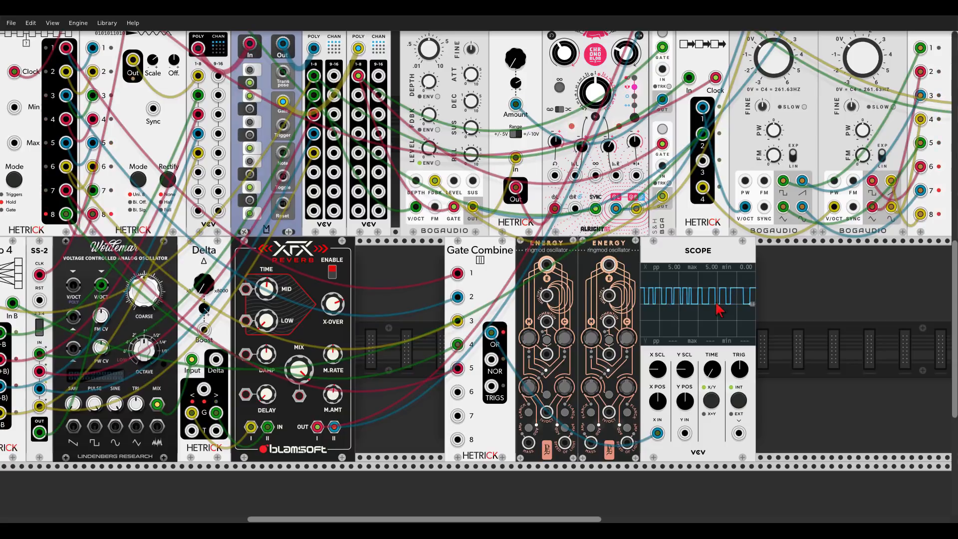
Reroute Gate Combine's OR cable from the Scope to the first Energy's Multiply input and move the Scope farther along the row
mouse_move(658, 434)
left_mouse_down()
mouse_move(554, 374)
mouse_move(564, 345)
mouse_move(547, 294)
left_mouse_up()
left_click_drag(644, 280, 953, 280)
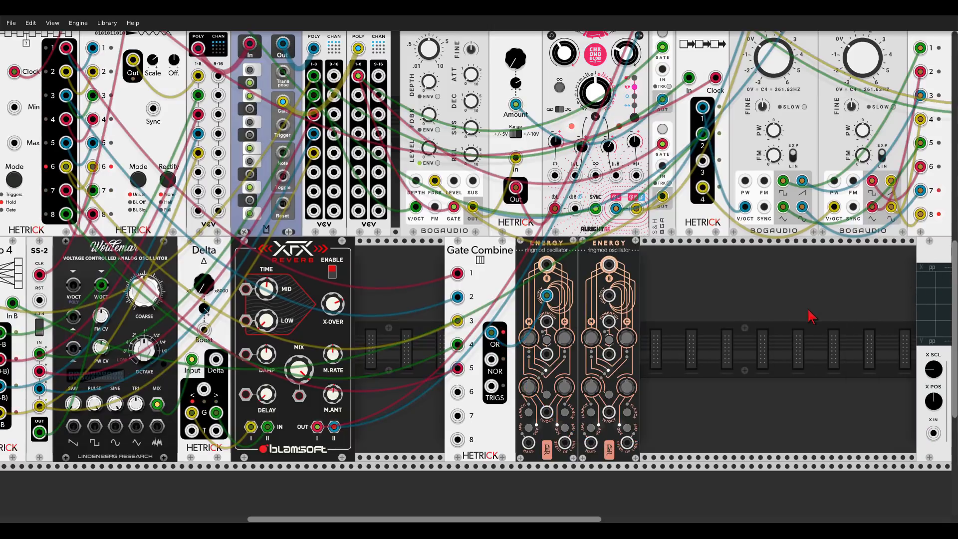
Insert a HetrickCV Flip-Flop between the two Energy modules and patch Gate Combine's OR output into its In T
right_click(759, 331)
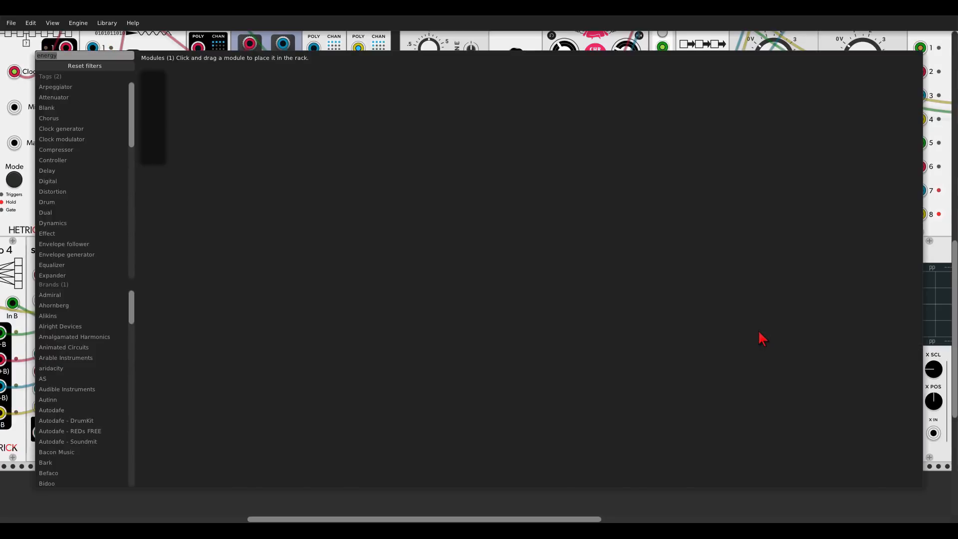
type("hetrick")
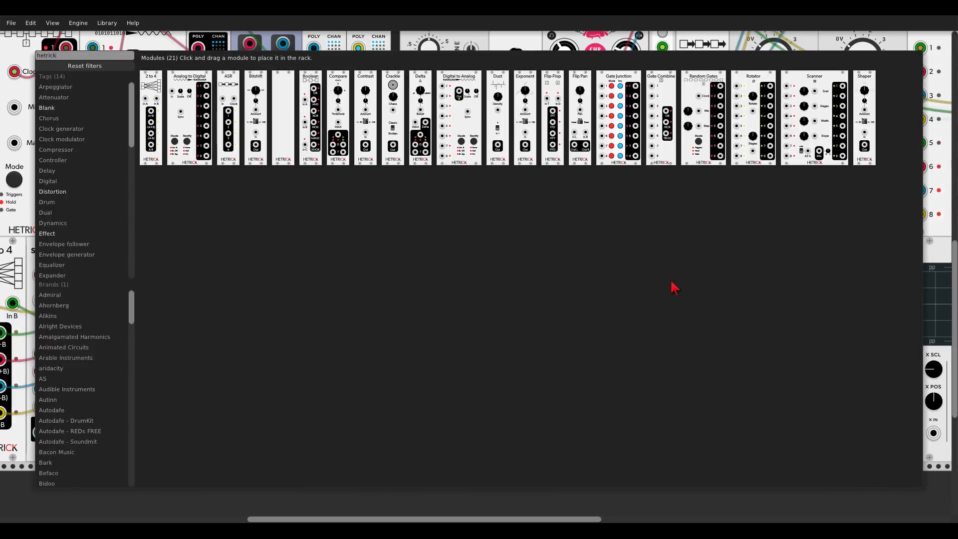
left_click(554, 87)
mouse_move(606, 252)
left_mouse_down()
mouse_move(731, 252)
mouse_move(614, 252)
left_mouse_up()
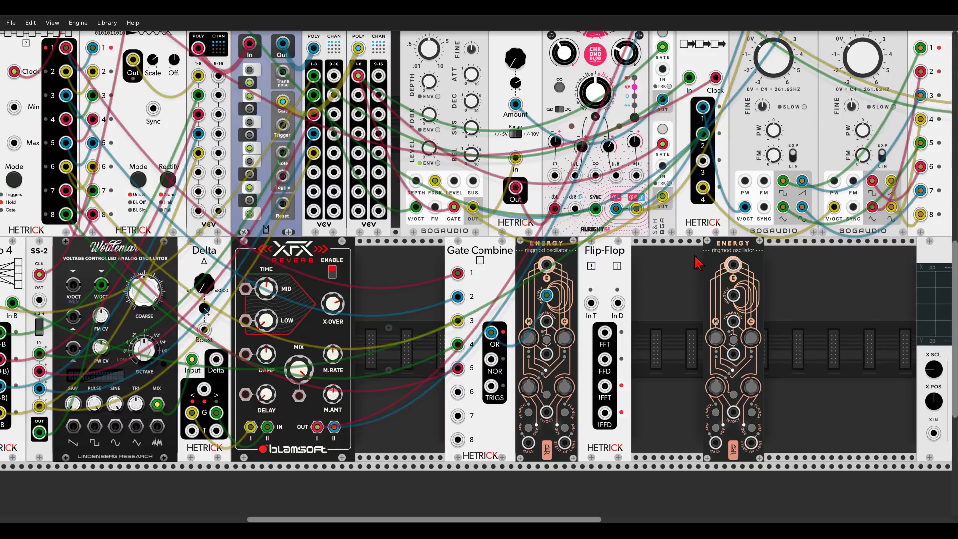
left_click_drag(591, 303, 493, 334)
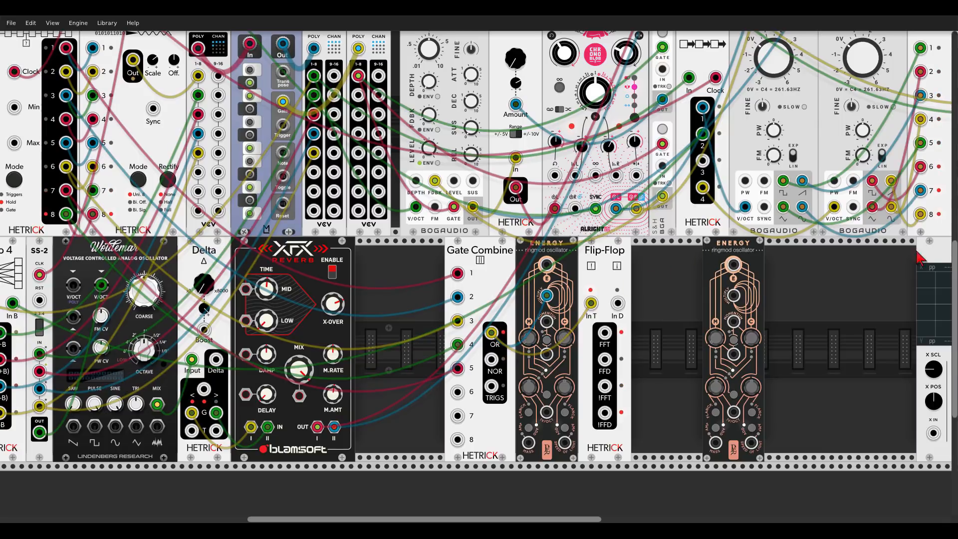
Compare Gate Combine's OR output on X IN with Flip-Flop's FFT output on Y IN of the Scope, lowering the X position to separate the traces
left_click_drag(920, 264, 769, 269)
left_click_drag(782, 433, 504, 340)
left_click_drag(810, 433, 605, 333)
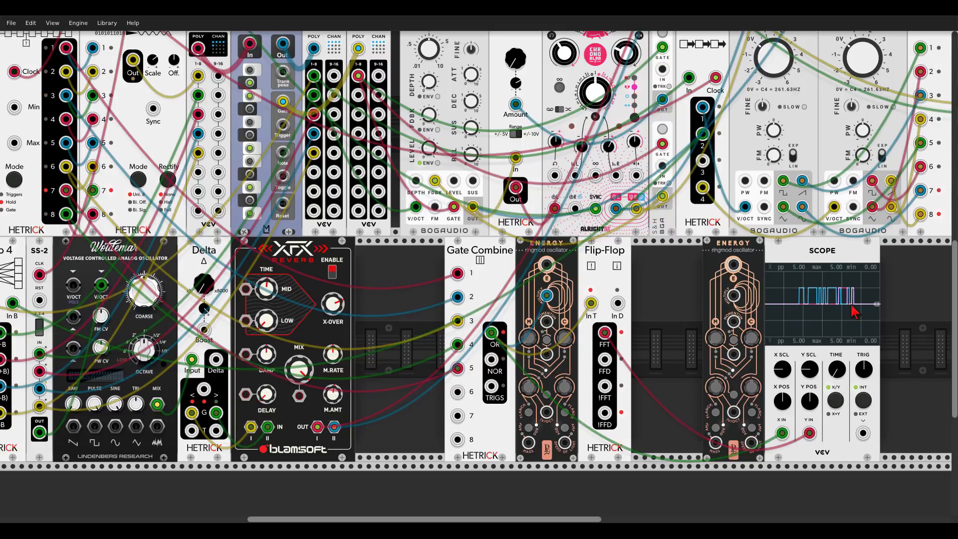
scroll(854, 311, "up", 4)
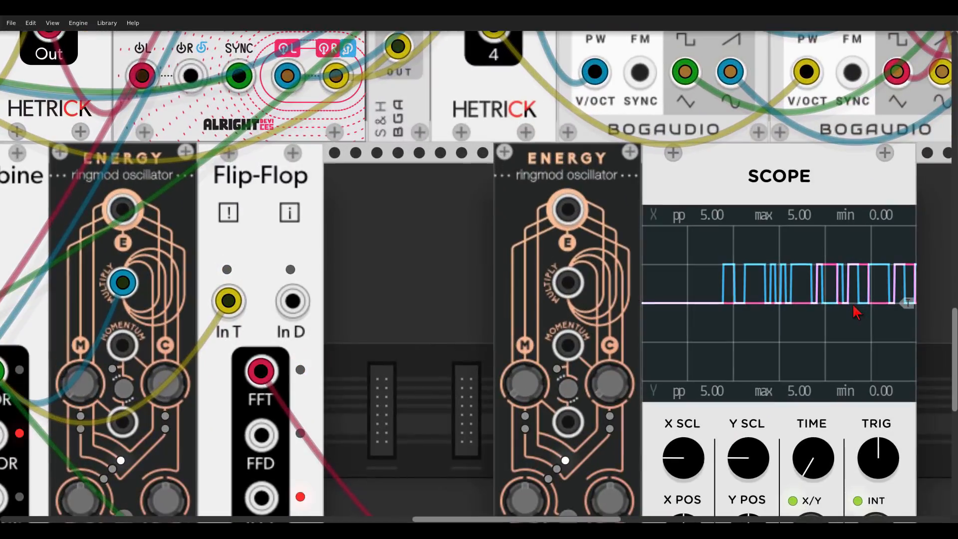
scroll(740, 402, "down", 4)
left_click_drag(697, 435, 697, 514)
scroll(761, 219, "down", 3)
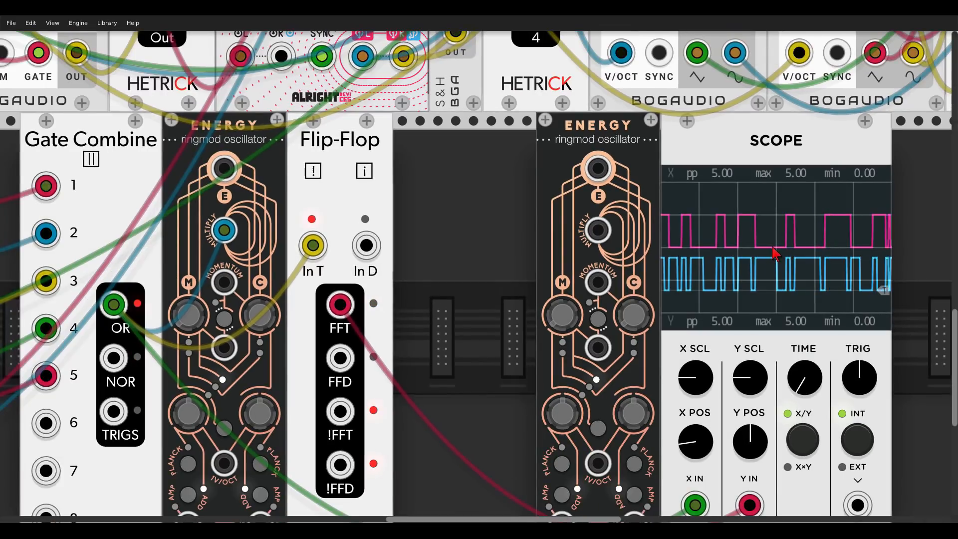
Unpatch the Scope and move it aside, connecting Flip-Flop's FFT output to the second Energy's Multiply input
scroll(428, 233, "down", 2)
left_click_drag(428, 233, 521, 226)
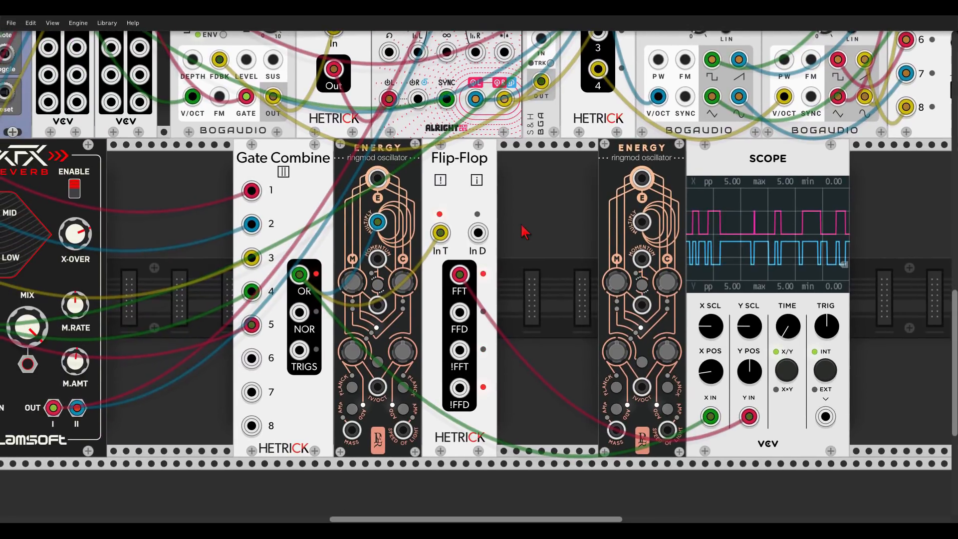
left_click(711, 417)
mouse_move(749, 416)
left_mouse_down()
mouse_move(759, 220)
mouse_move(823, 158)
mouse_move(948, 158)
left_mouse_up()
left_click_drag(458, 276, 643, 223)
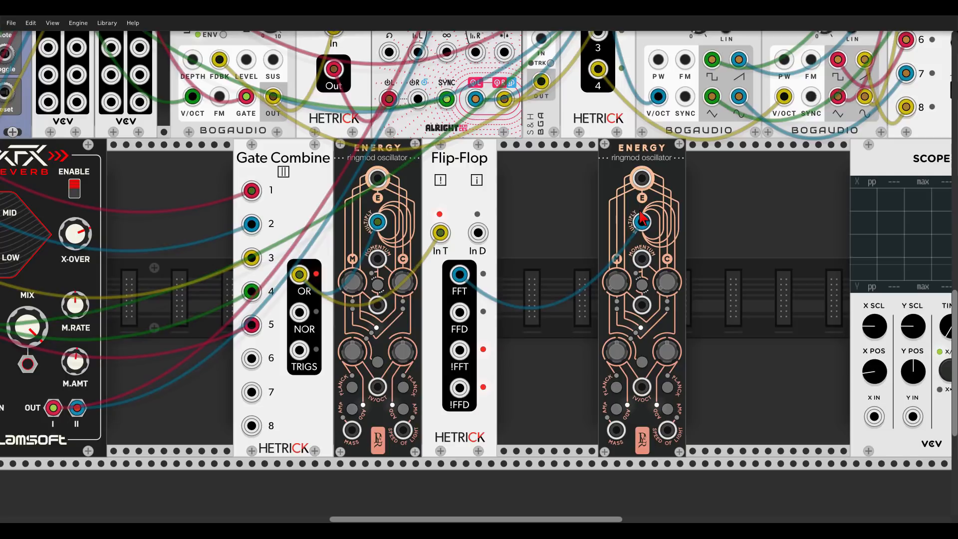
Insert a Bogaudio ADDR-SEQ directly before each Energy module and randomize both sequencers
right_click(552, 237)
type("addr")
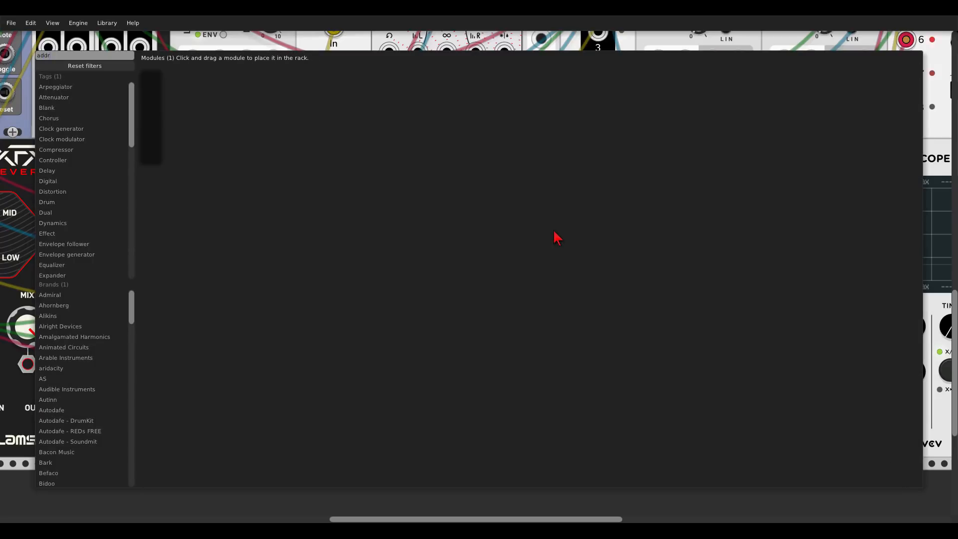
left_click_drag(156, 80, 521, 172)
mouse_move(423, 169)
left_mouse_down()
mouse_move(692, 163)
mouse_move(432, 165)
left_mouse_up()
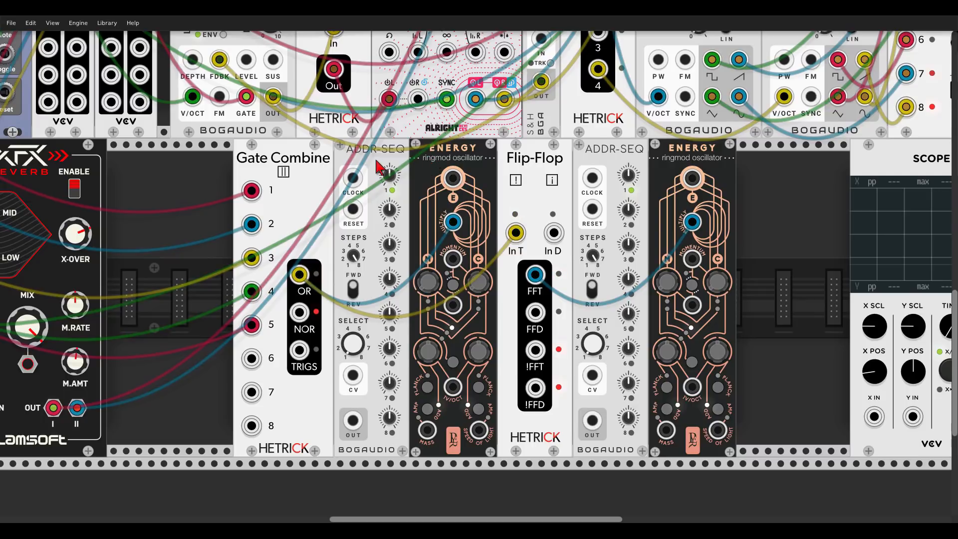
key("ctrl+r")
key("ctrl+r")
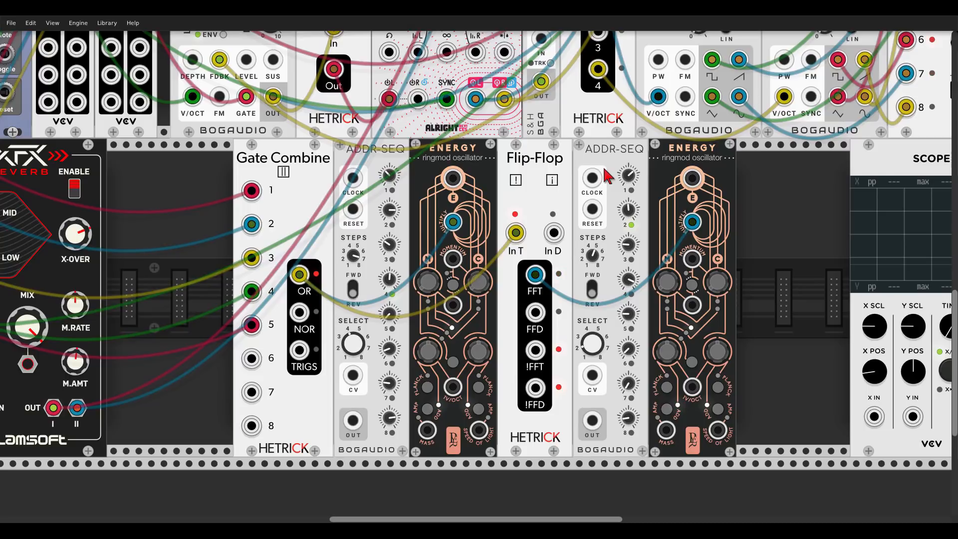
Set both ADDR-SEQ sequencers to the 0V-10V range and switch their direction to forward
right_click(617, 168)
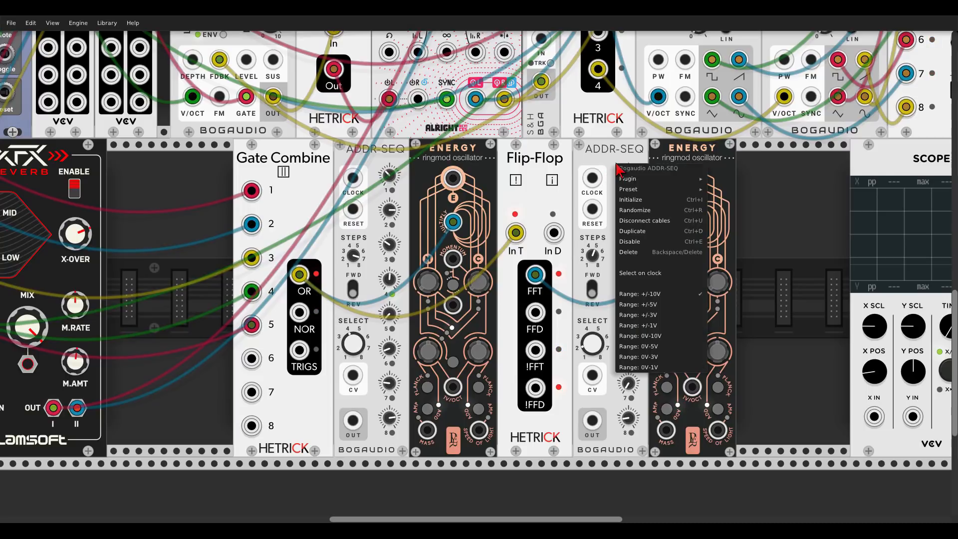
left_click(649, 336)
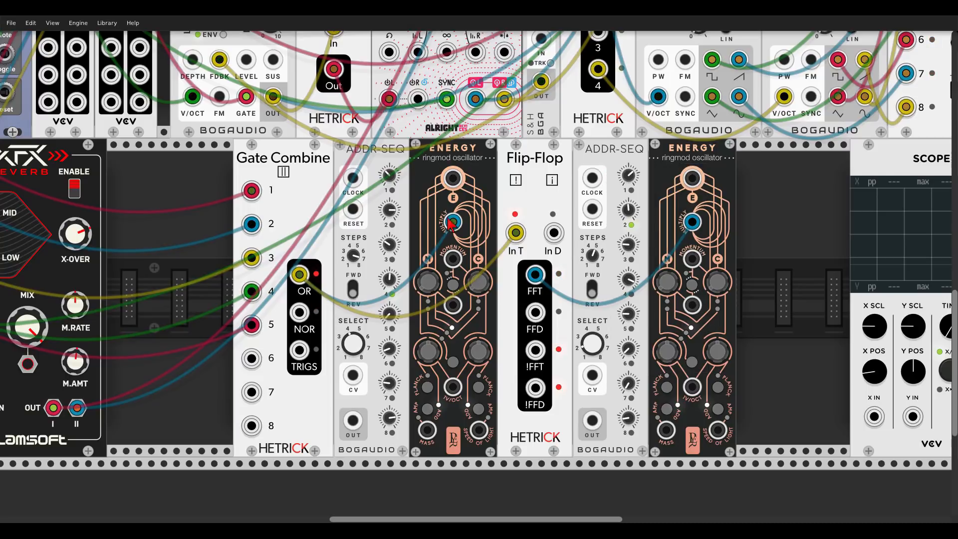
right_click(375, 169)
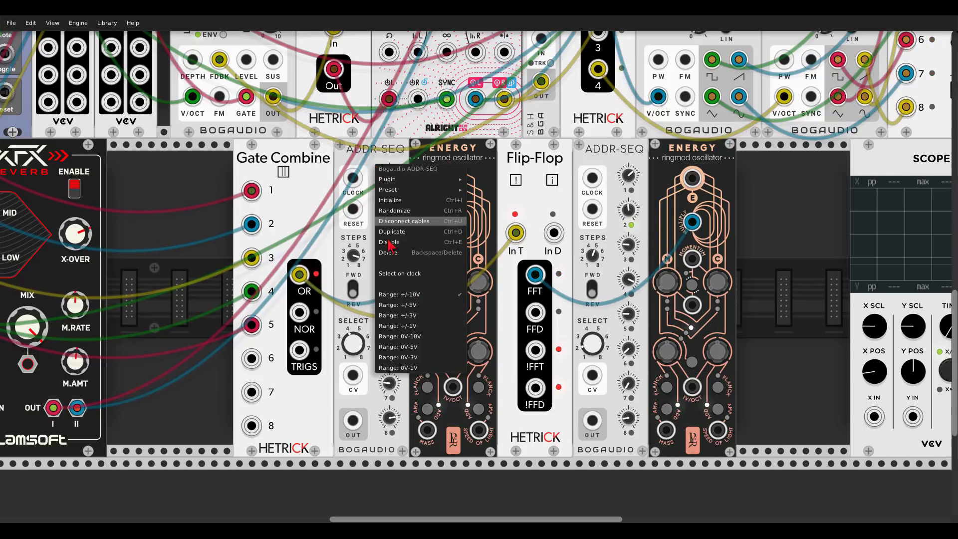
left_click(399, 333)
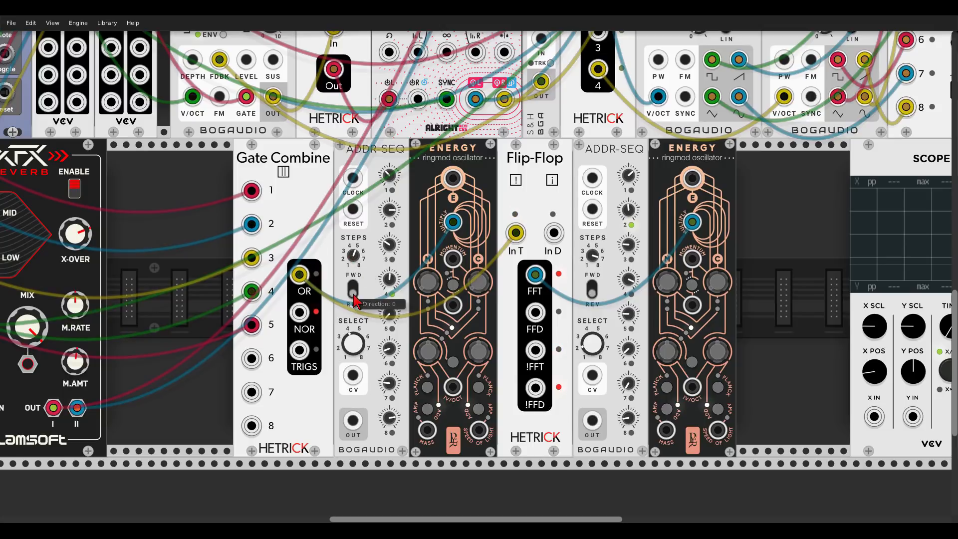
left_click(592, 290)
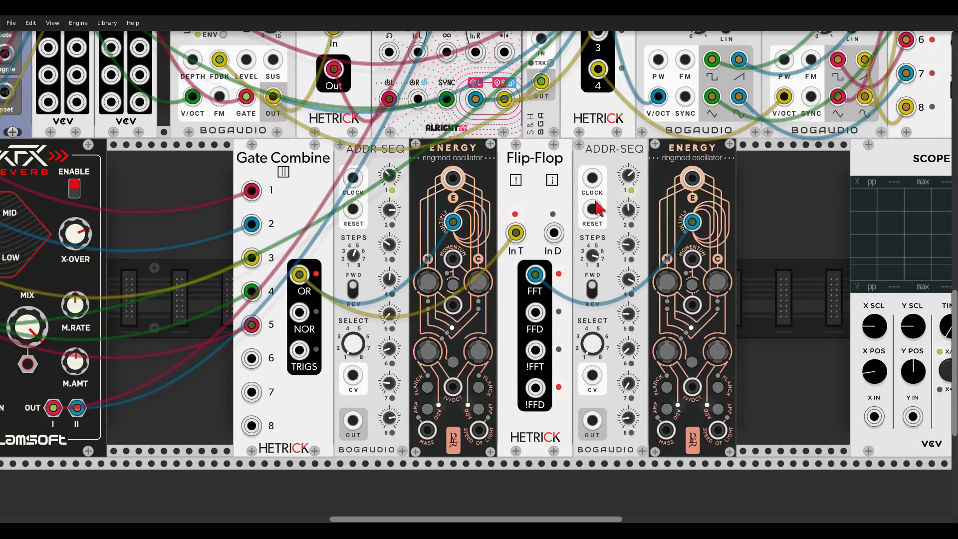
left_click(352, 284)
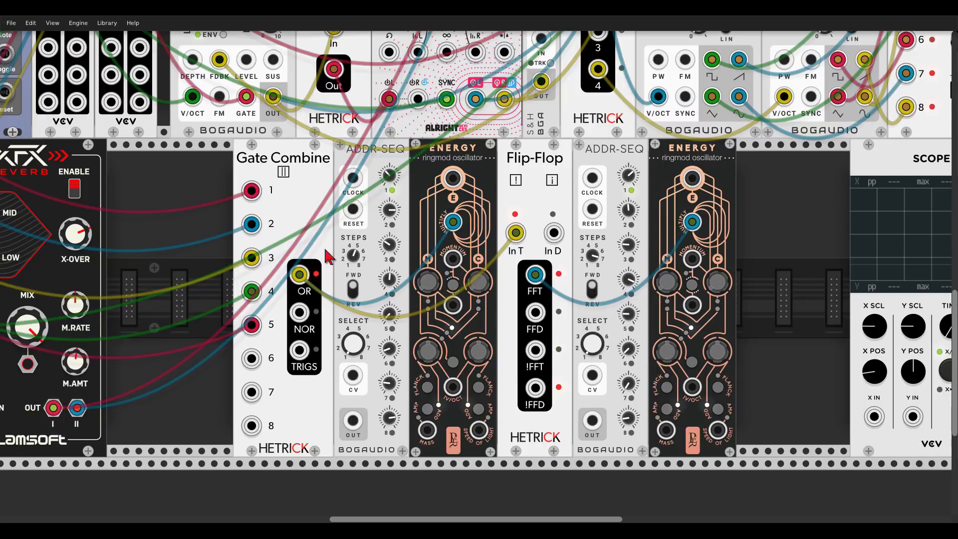
Clock the first ADDR-SEQ from Gate Combine's OR output and the second ADDR-SEQ from Flip-Flop's FFT output
left_click_drag(348, 183, 299, 274)
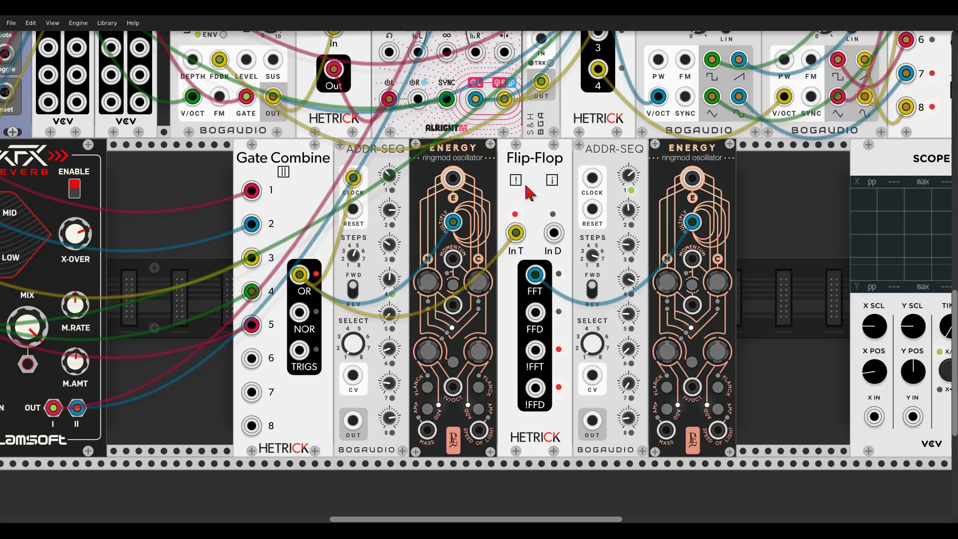
left_click_drag(592, 178, 535, 274)
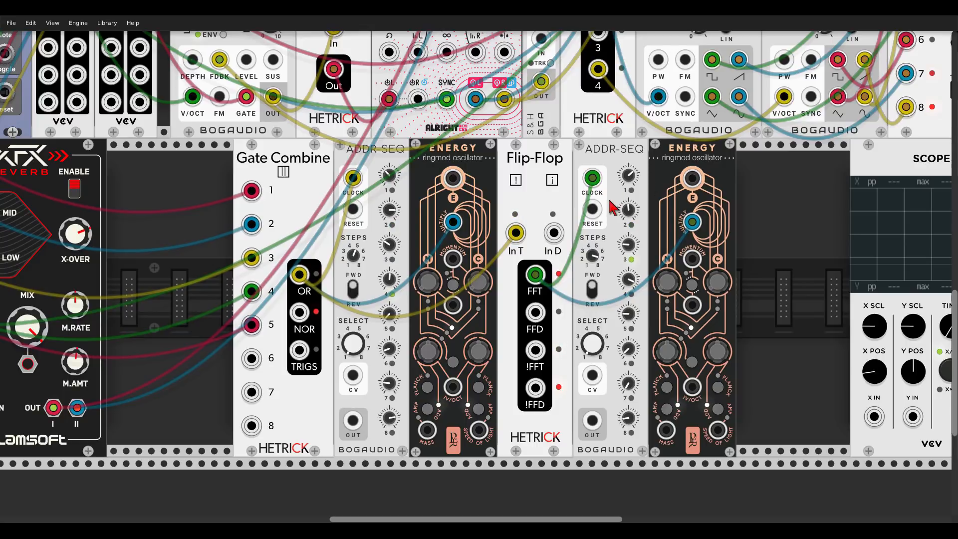
Patch both ADDR-SEQ outputs into free MERGE inputs, and the corresponding SPLIT outputs into the two Energy modules' V/OCT inputs
scroll(594, 209, "down", 5)
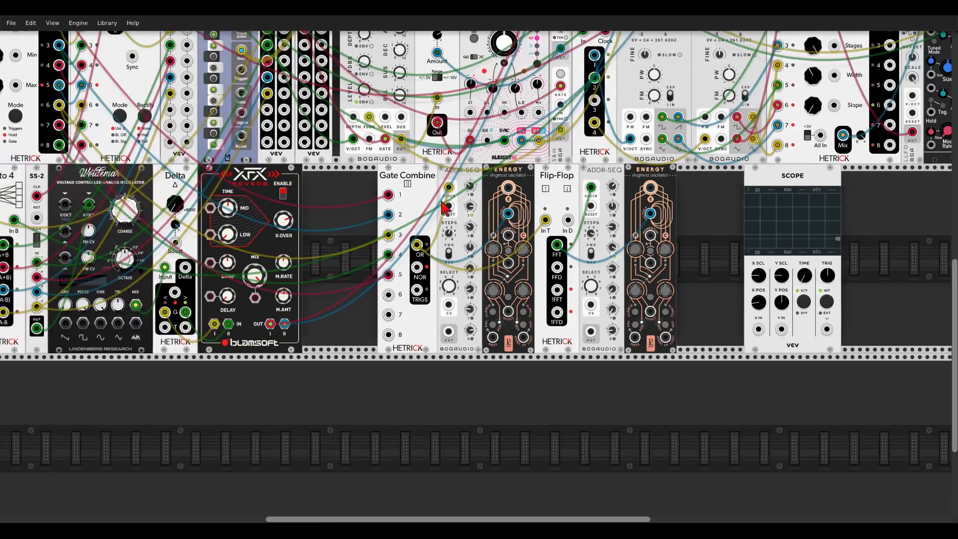
left_click_drag(351, 189, 417, 240)
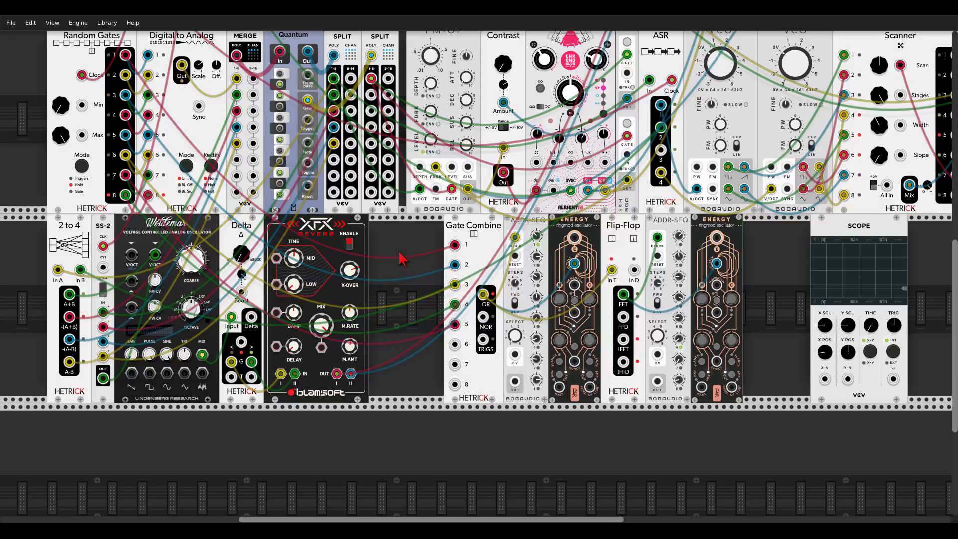
left_click_drag(515, 383, 455, 384)
left_click_drag(658, 381, 238, 179)
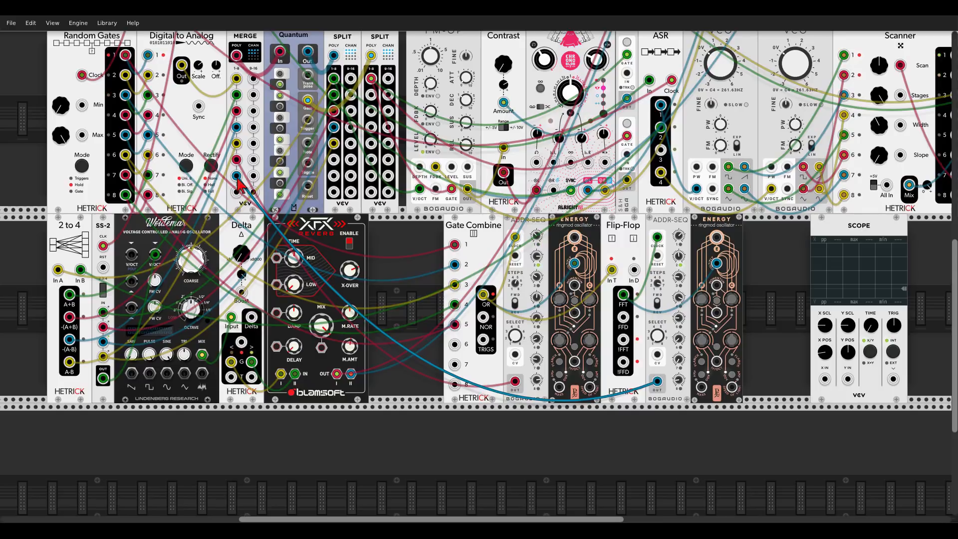
left_click_drag(335, 162, 575, 366)
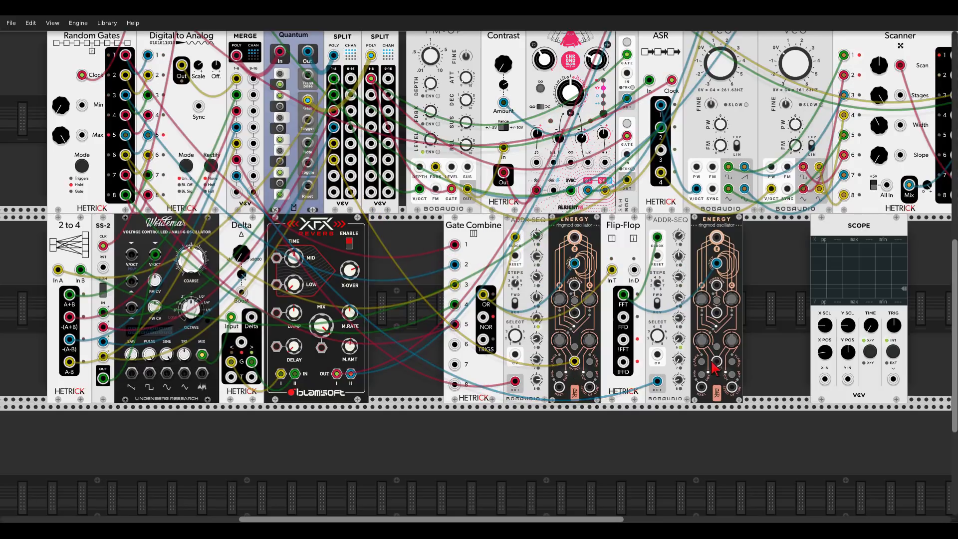
left_click_drag(717, 363, 395, 263)
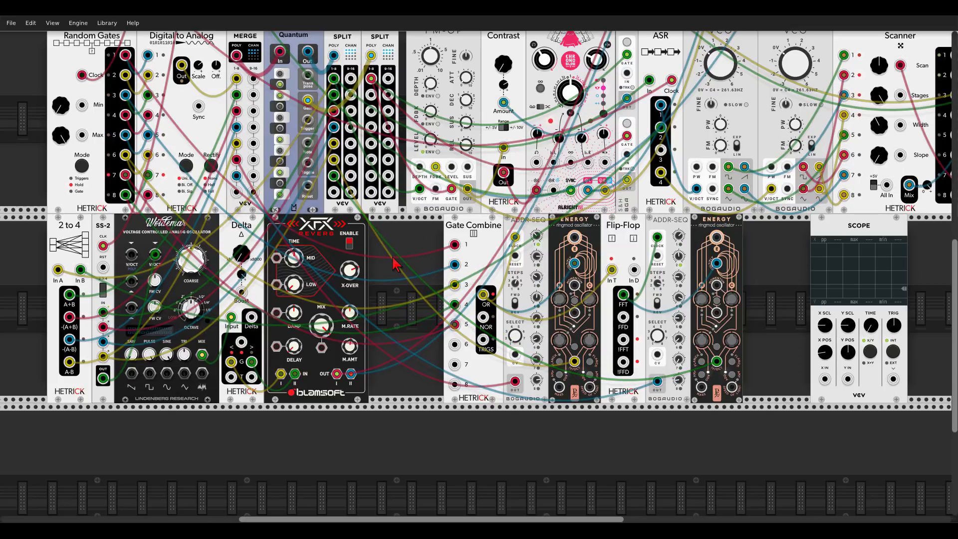
Connect the two Energy modules' outputs to the pair of inputs on the fifth mixer channel
scroll(783, 250, "right", 4)
scroll(783, 250, "up", 2)
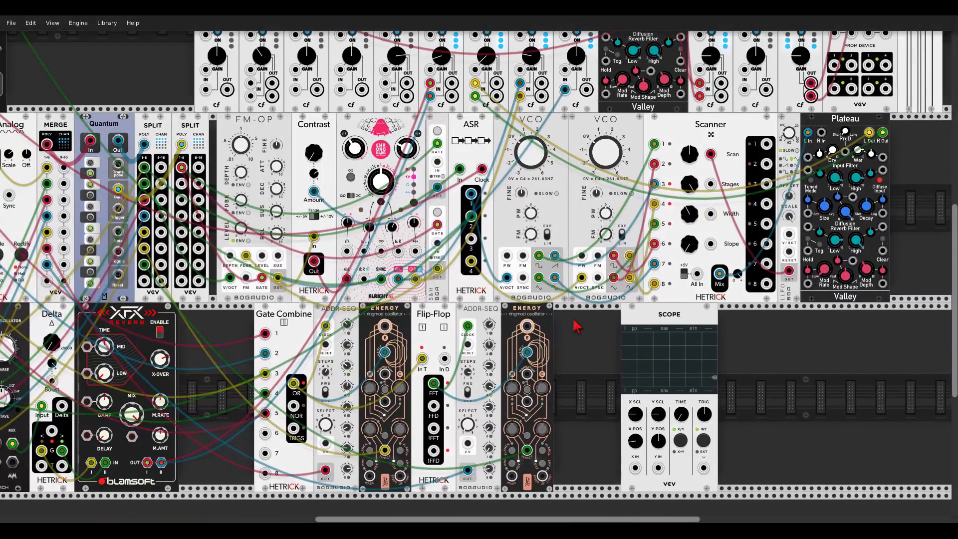
left_click_drag(385, 326, 527, 325)
scroll(451, 138, "up", 2)
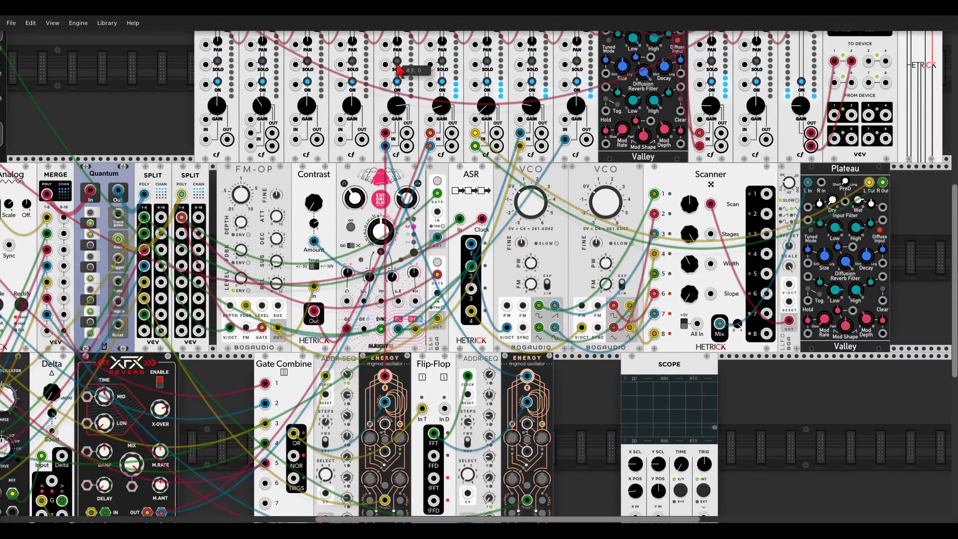
scroll(452, 138, "down", 4)
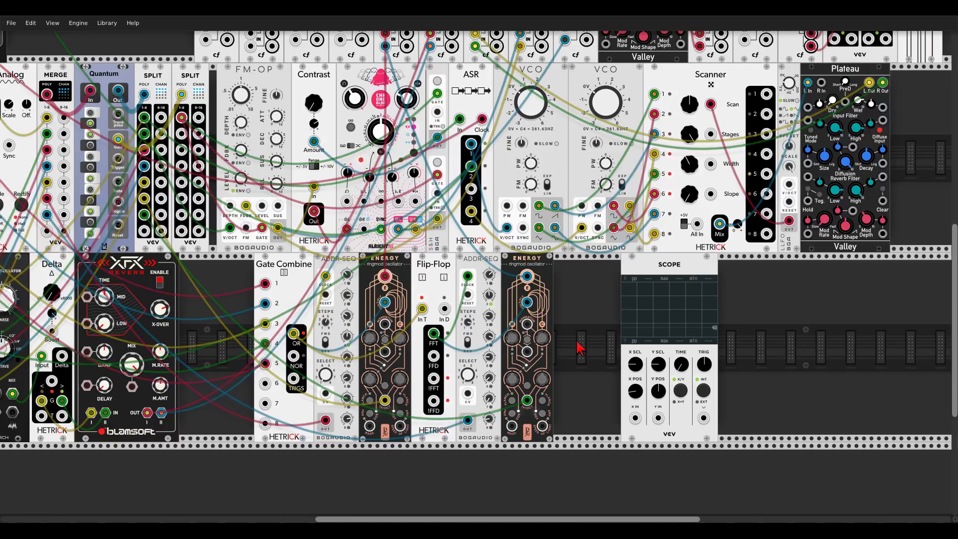
Change the routing on both Energy modules, switch on a Planck quantizer on each, and adjust their frequency and momentum knobs
scroll(482, 379, "up", 3)
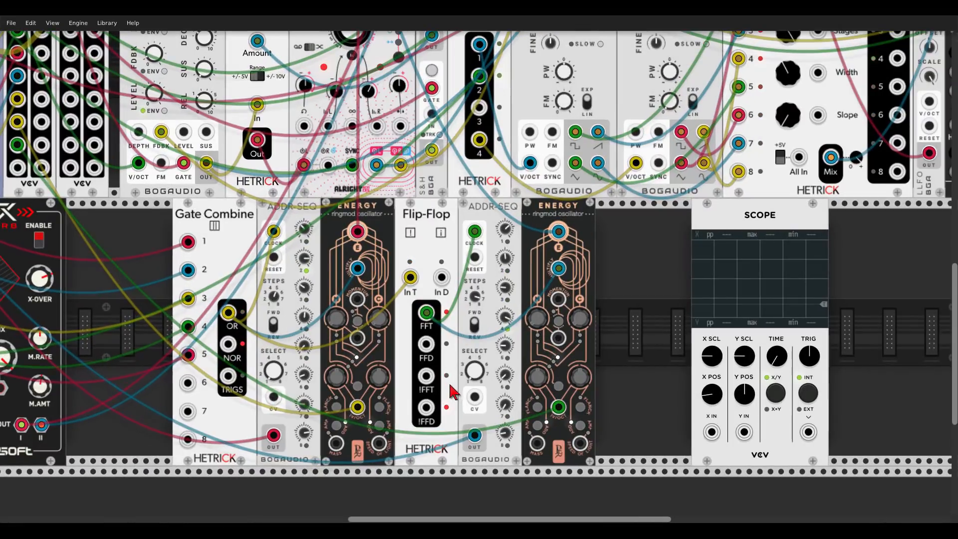
double_click(359, 385)
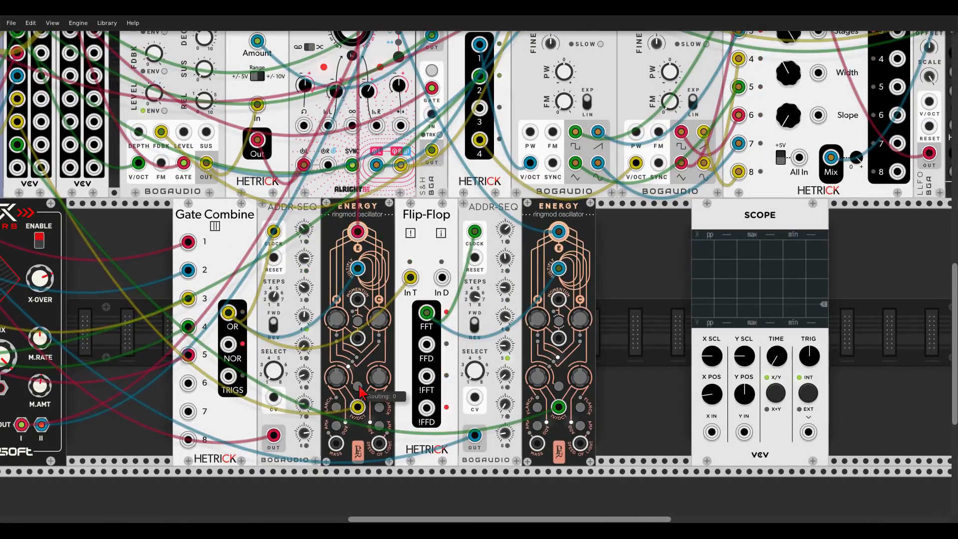
left_click(337, 408)
left_click_drag(339, 381, 339, 290)
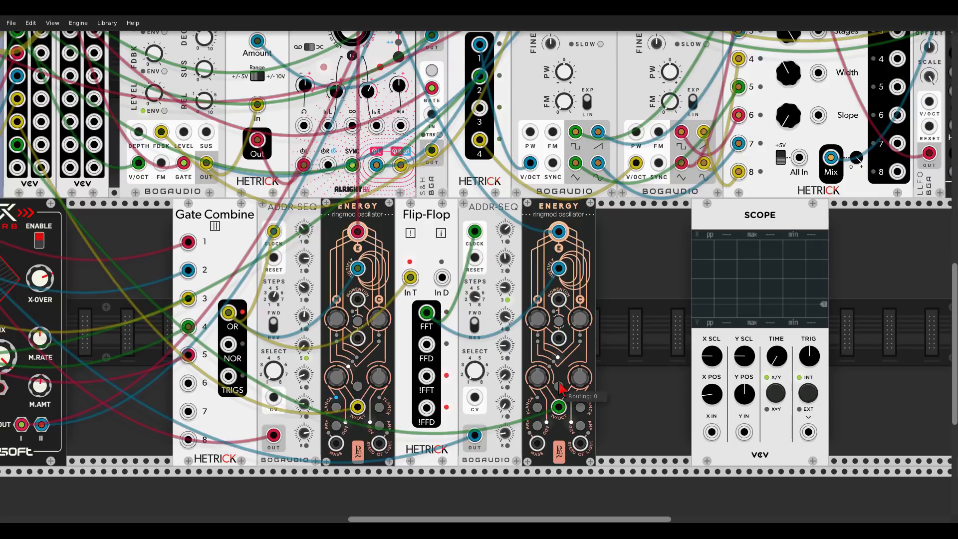
left_click(558, 386)
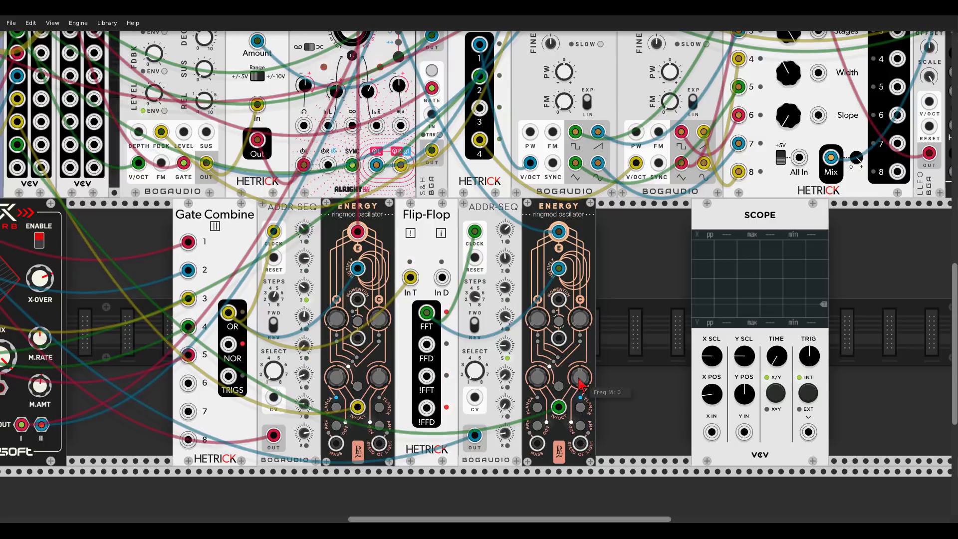
mouse_move(581, 381)
left_mouse_down()
mouse_move(582, 394)
mouse_move(579, 378)
left_mouse_up()
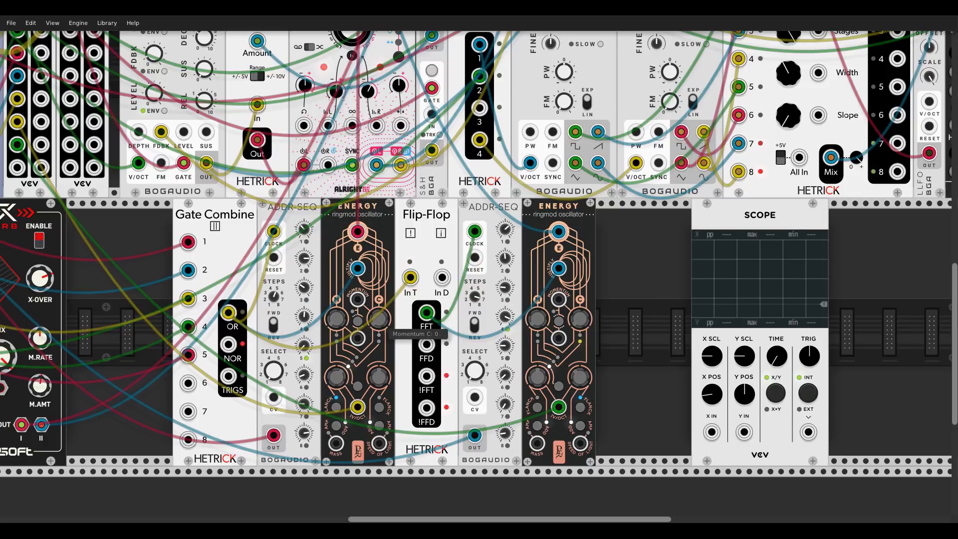
Insert a Frozen Wasteland BPM LFO after the second Energy, moving the Scope aside, and clock it from Clocked's master CLK output
left_click_drag(738, 224, 875, 224)
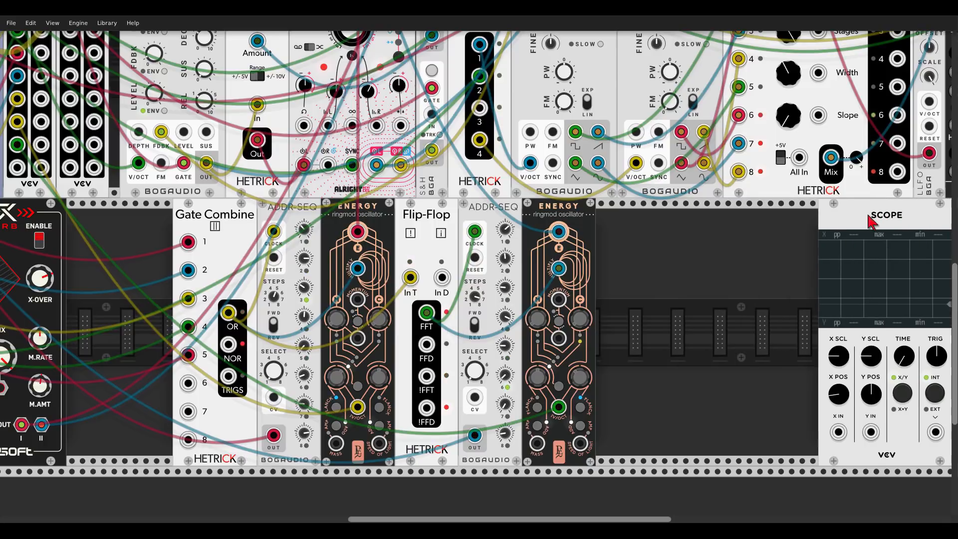
right_click(714, 277)
type("bpm")
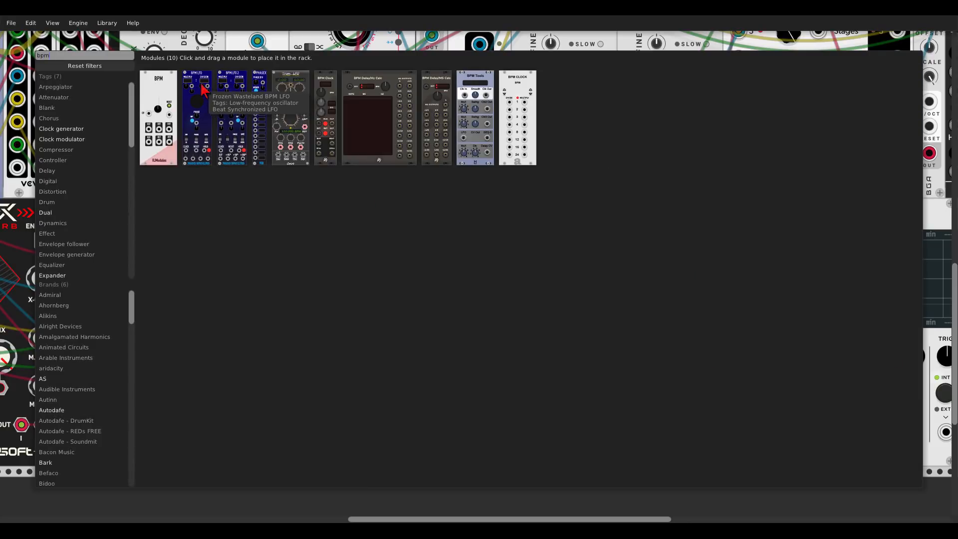
left_click_drag(197, 100, 624, 287)
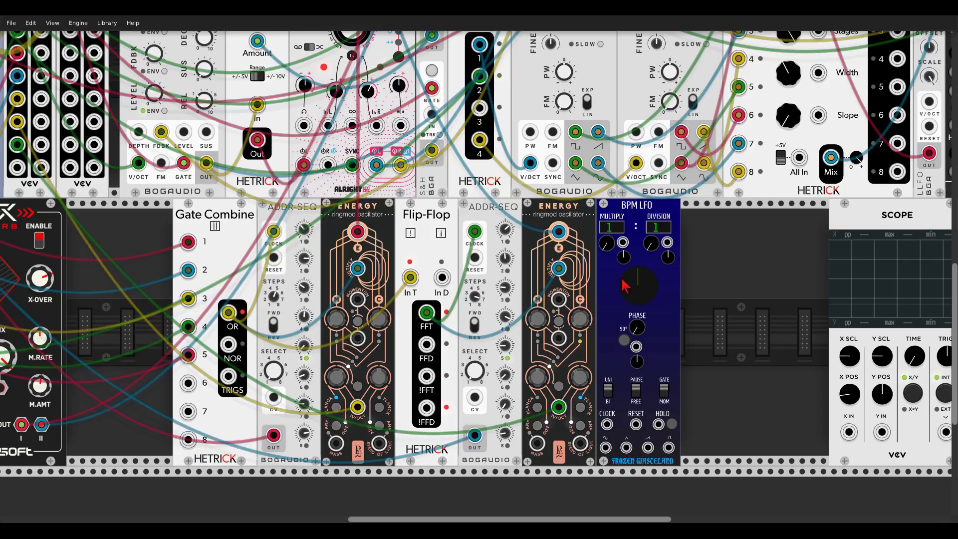
scroll(629, 324, "down", 3)
left_click_drag(614, 388, 137, 45)
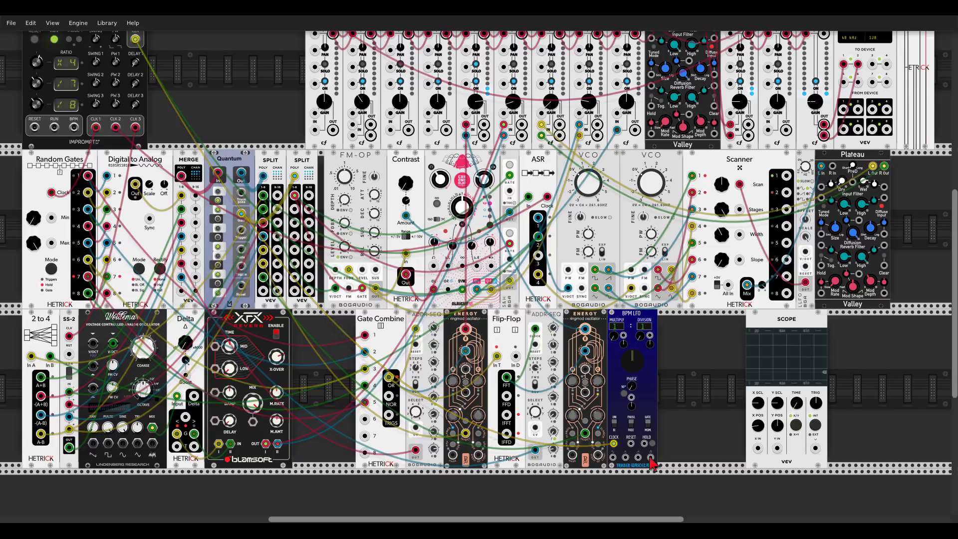
Attach a PHASEX expander to the BPM LFO and set its phase division to 4
scroll(691, 339, "up", 5)
scroll(692, 329, "down", 5)
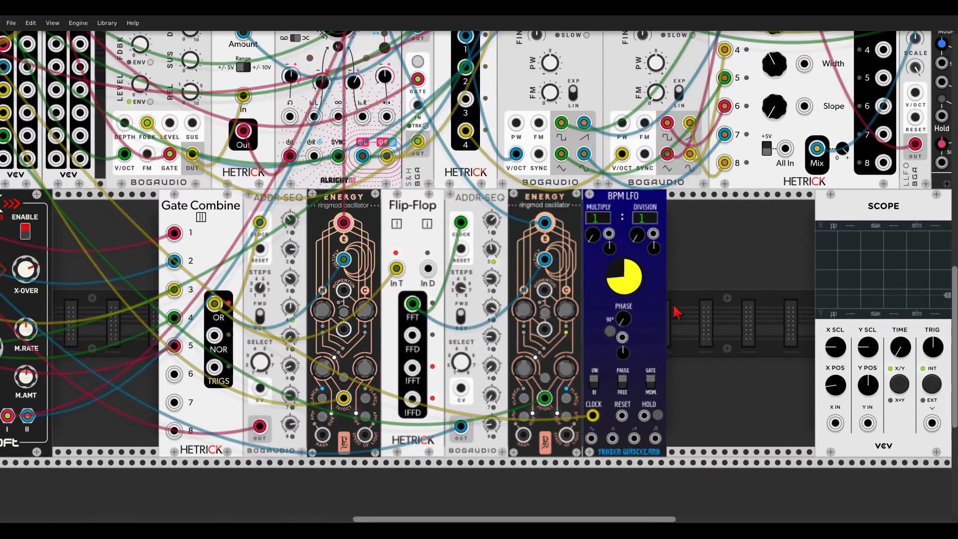
right_click(692, 314)
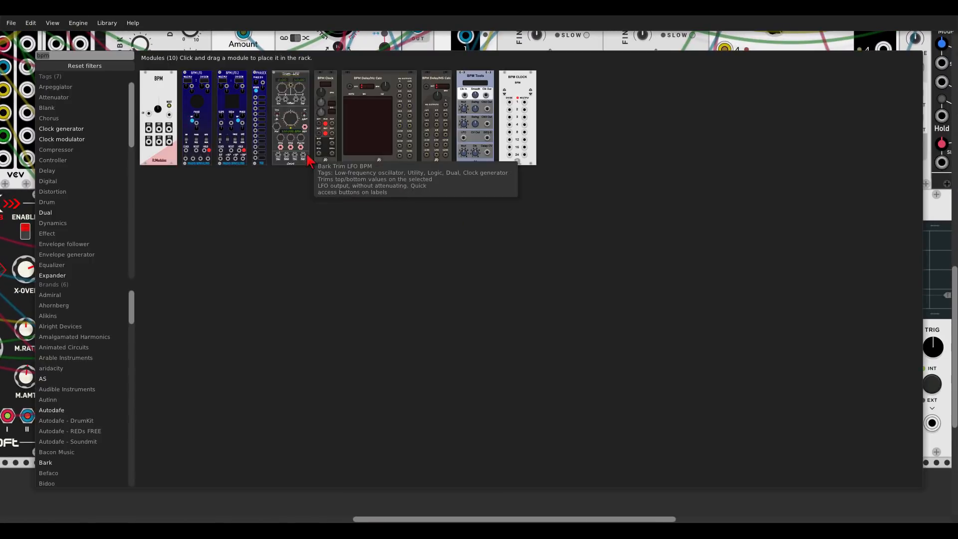
left_click(259, 85)
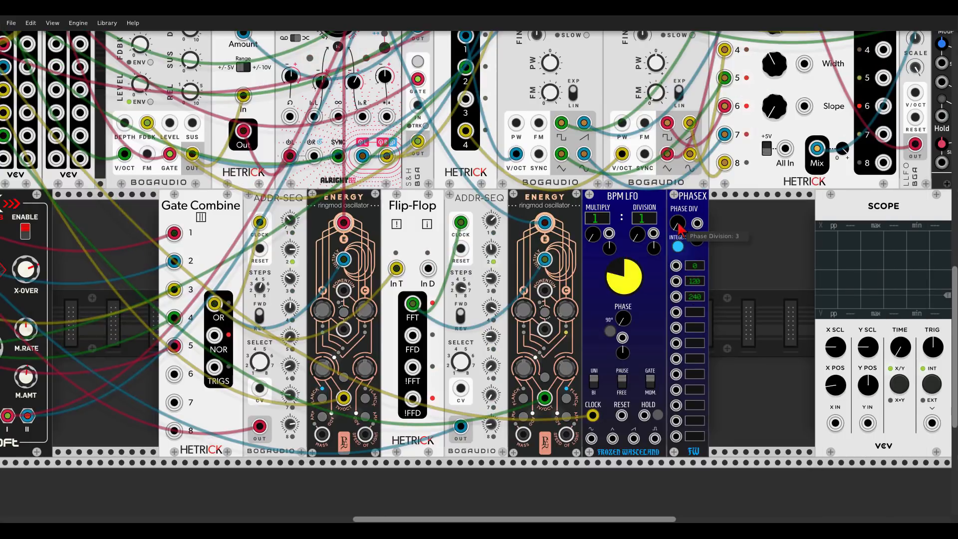
left_click_drag(678, 223, 677, 204)
Compare PHASEX's 0 and 90 degree outputs on the Scope's X IN and Y IN, then unpatch both cables
left_click_drag(715, 253, 614, 247)
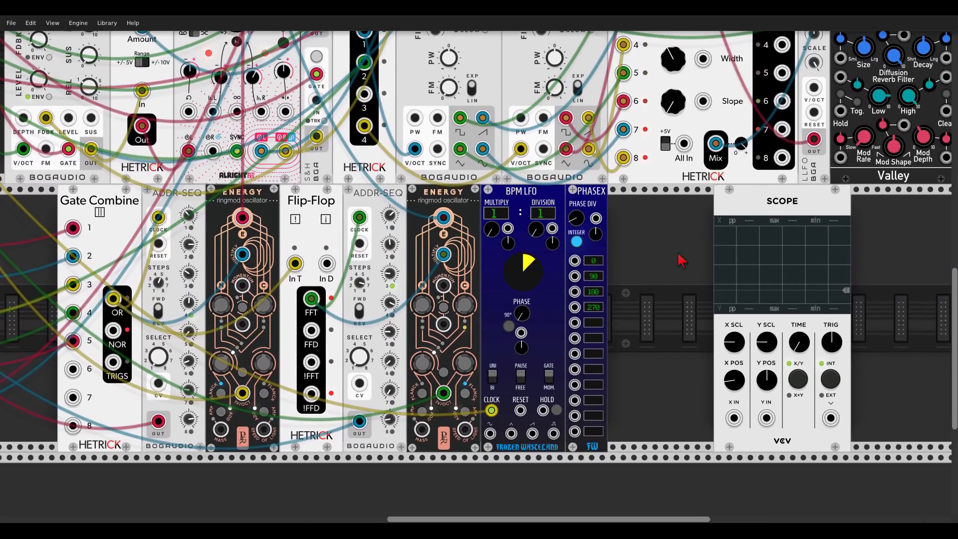
left_click_drag(719, 212, 626, 226)
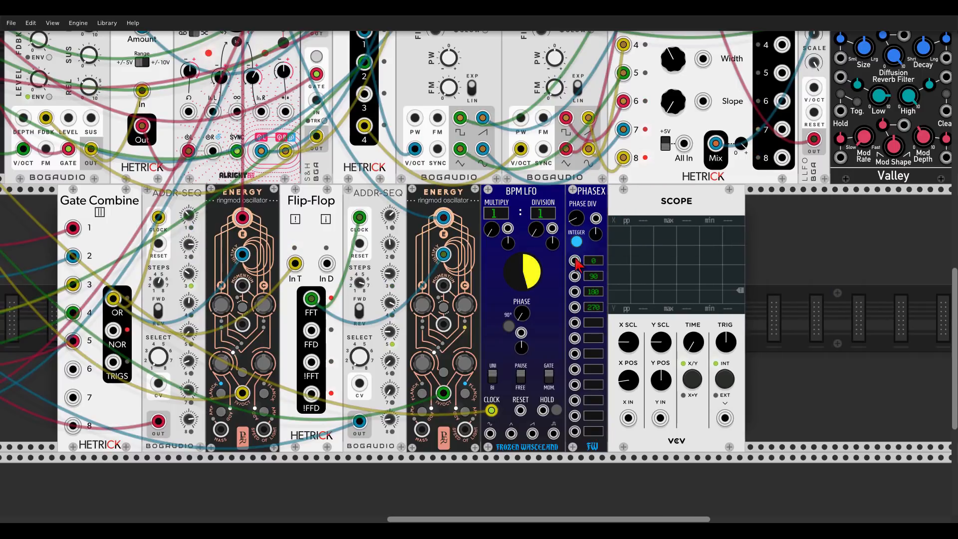
left_click_drag(575, 262, 628, 418)
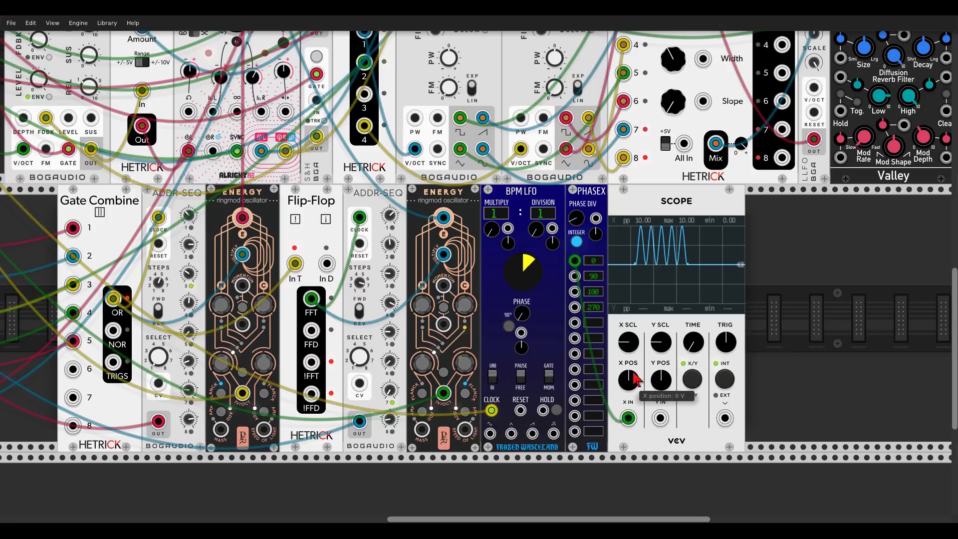
mouse_move(575, 276)
left_mouse_down()
mouse_move(691, 401)
mouse_move(662, 419)
left_mouse_up()
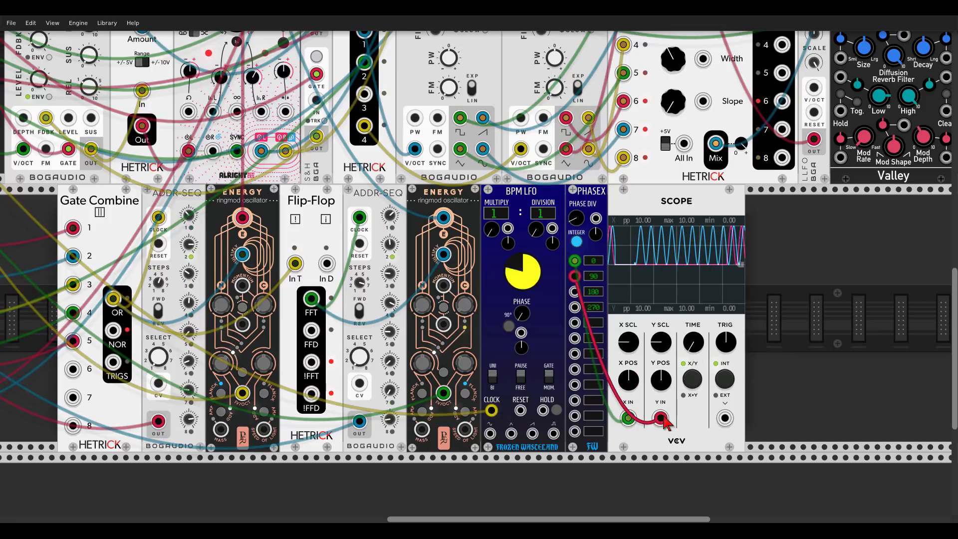
mouse_move(575, 276)
left_mouse_down()
mouse_move(573, 313)
mouse_move(574, 264)
left_mouse_up()
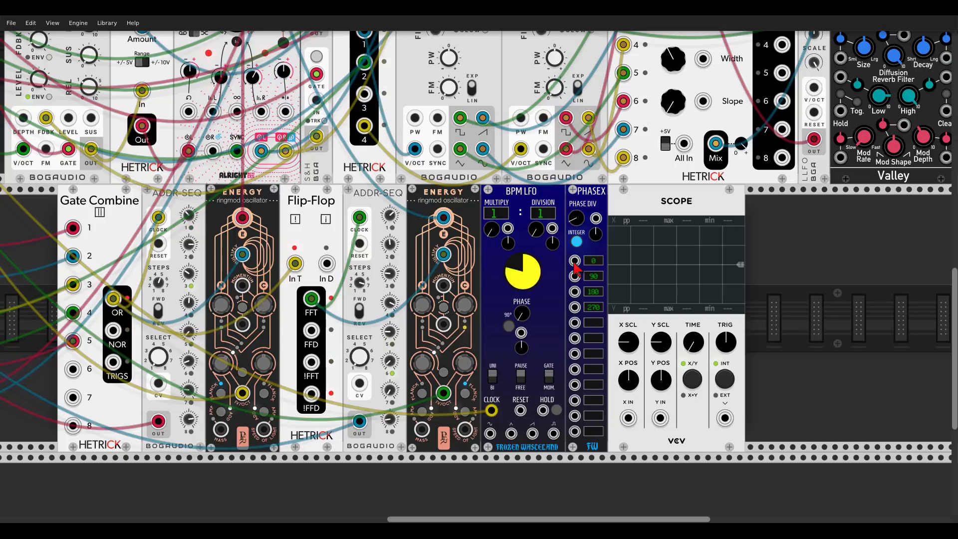
Set the BPM LFO division to 8 and patch PHASEX outputs 0 and 180 to the first Energy's momentum inputs, 90 and 270 to the second's
left_click_drag(536, 229, 663, 200)
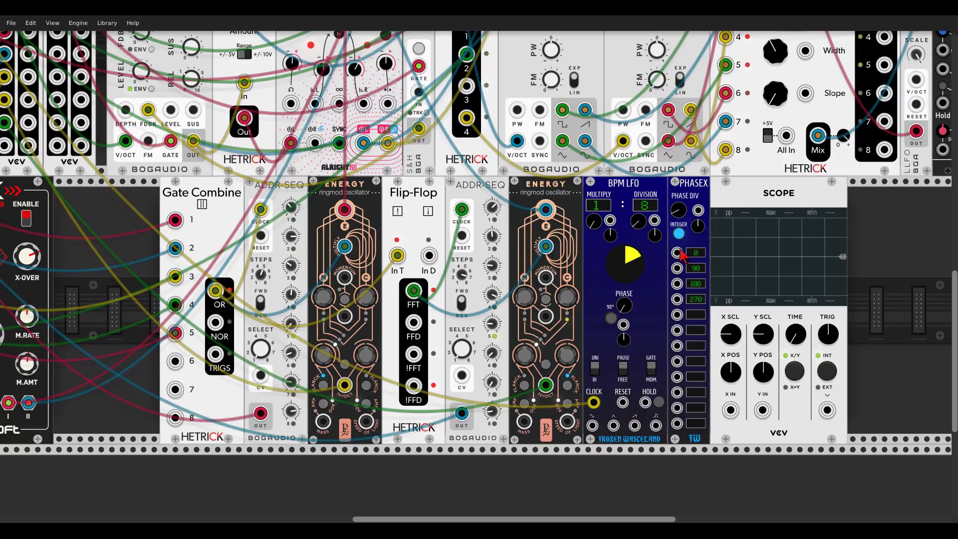
left_click_drag(677, 253, 345, 277)
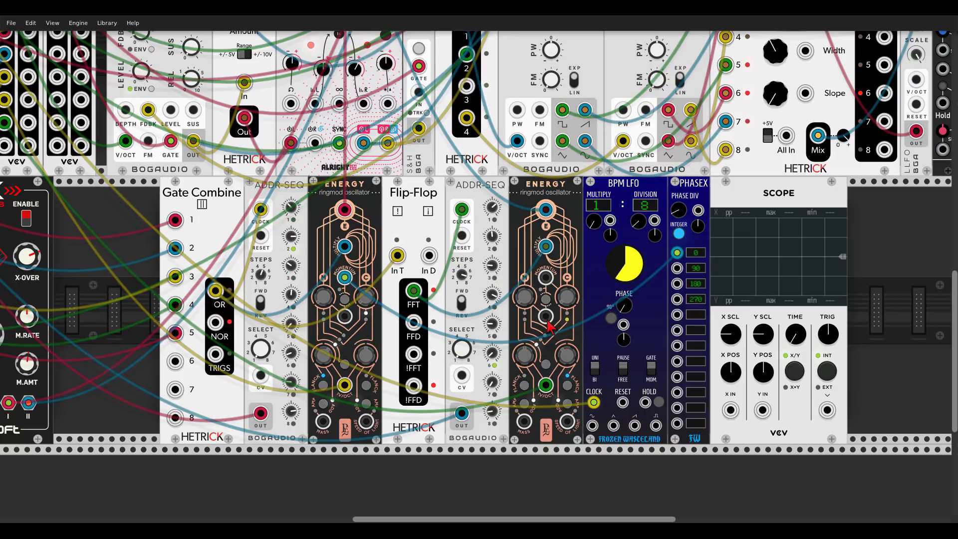
left_click_drag(546, 318, 345, 316)
left_click_drag(546, 278, 677, 299)
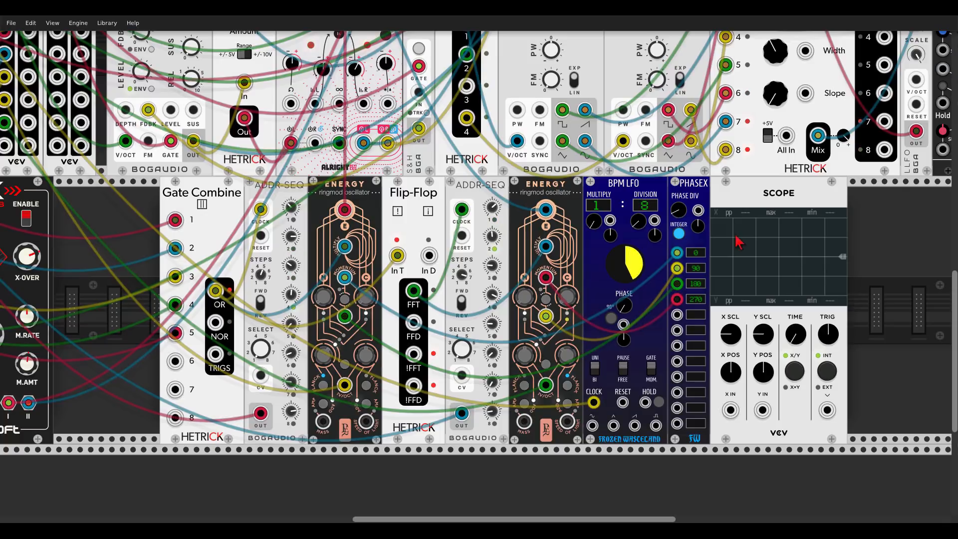
Shift the modules from Gate Combine to PHASEX up against the XFX Reverb and move the Scope to the row above, beyond Plateau
left_click_drag(744, 196, 934, 215)
scroll(781, 254, "down", 3)
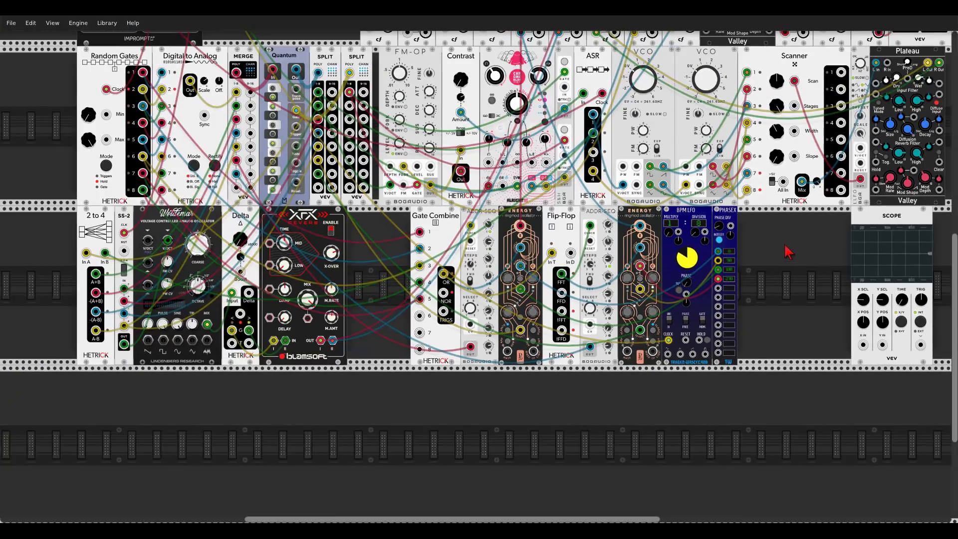
scroll(787, 252, "up", 2)
left_click_drag(726, 255, 840, 247)
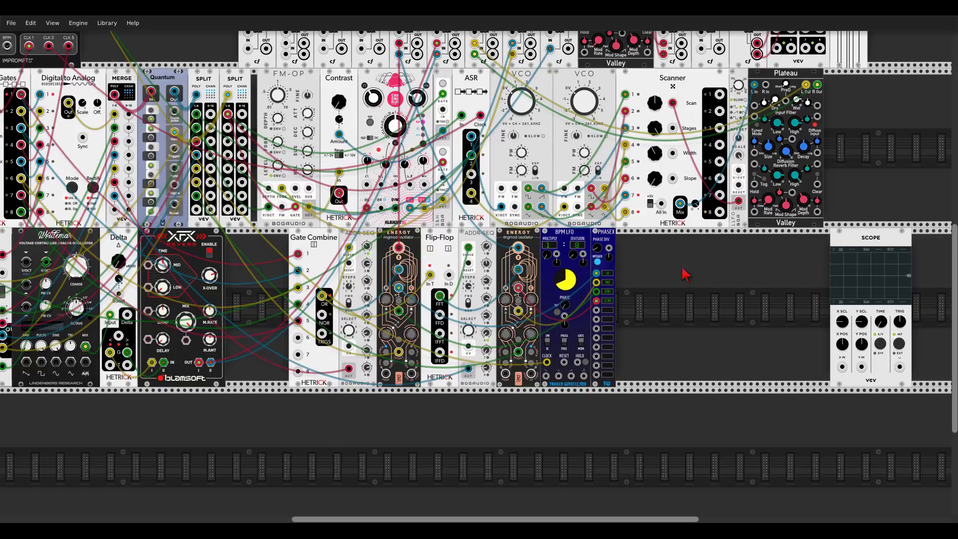
scroll(685, 273, "up", 5)
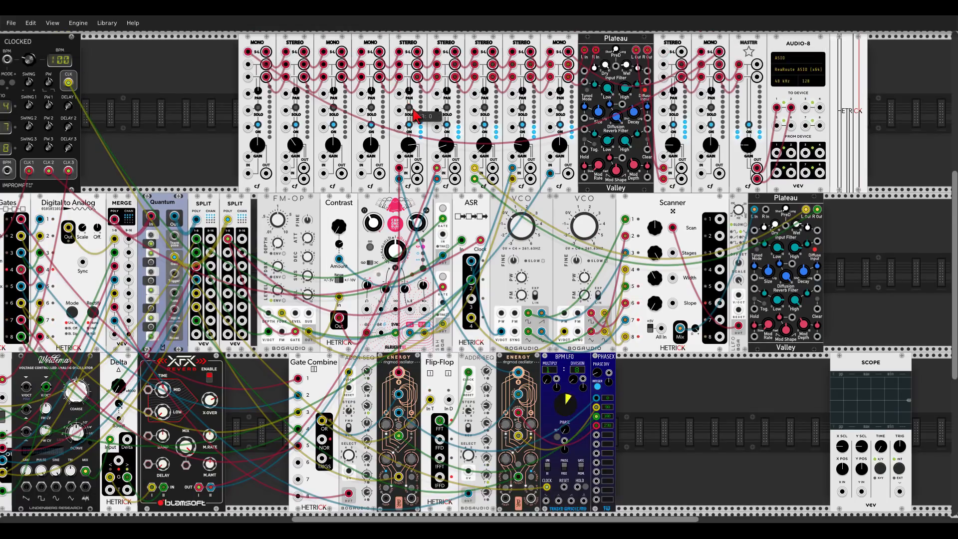
scroll(552, 232, "down", 3)
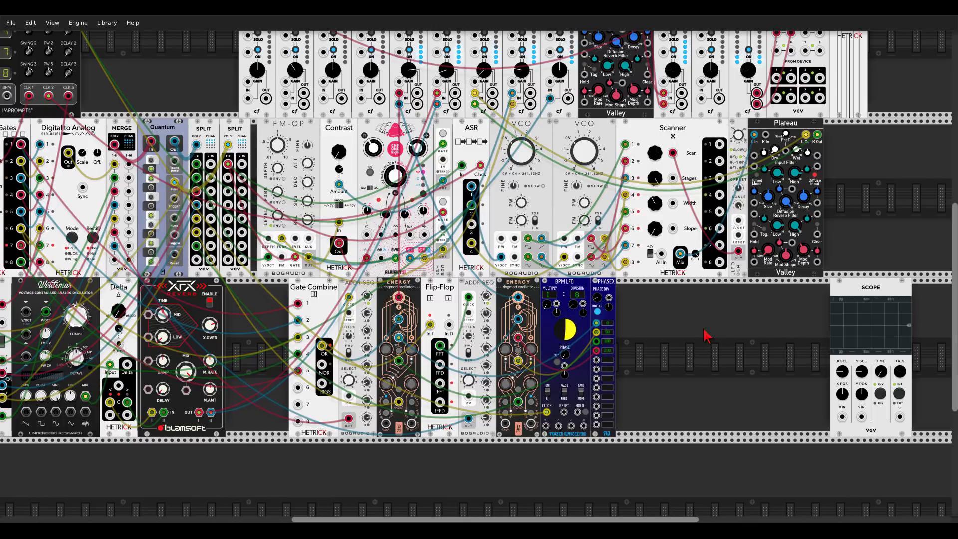
left_click_drag(609, 292, 557, 292)
left_click_drag(863, 281, 904, 194)
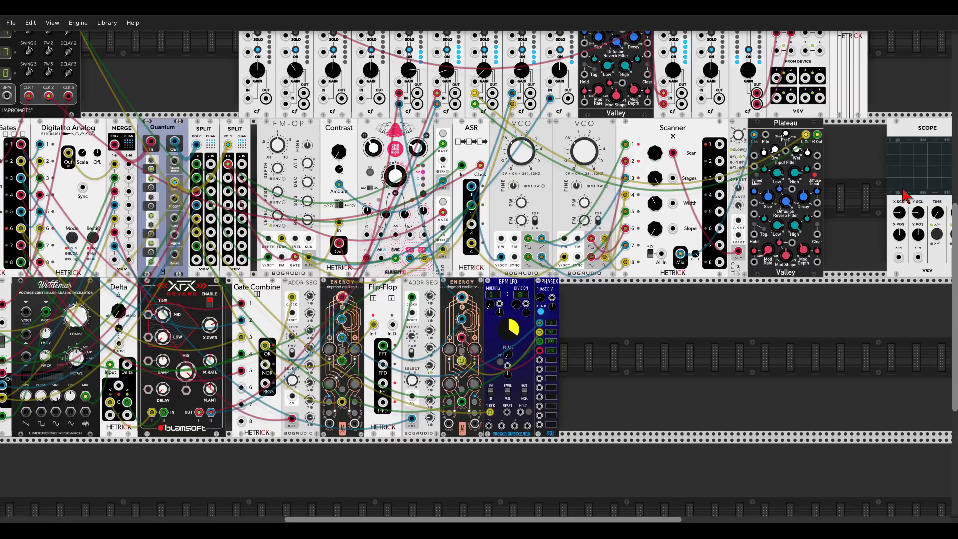
Add a HetrickCV Analog to Digital module after PHASEX and patch its In from the BPM LFO's triangle output
right_click(672, 368)
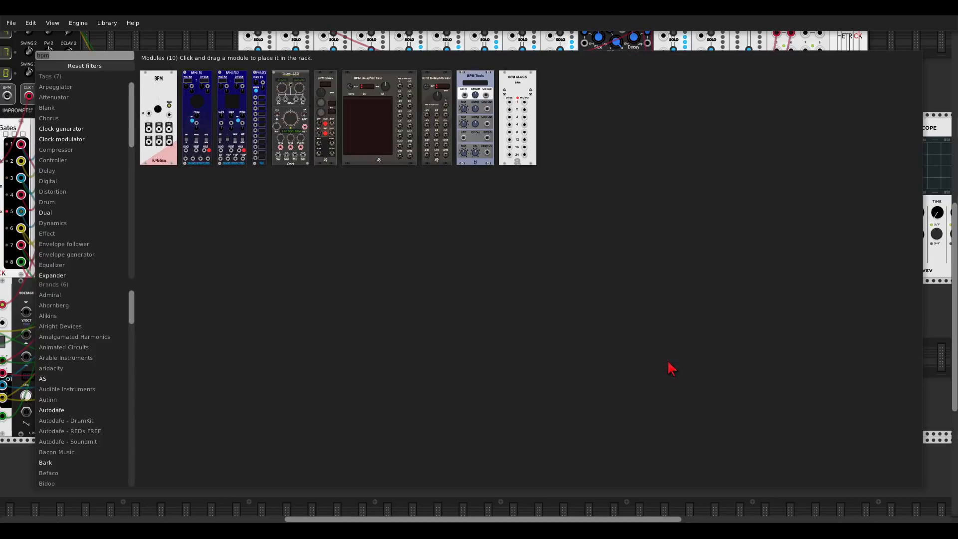
type("hetr")
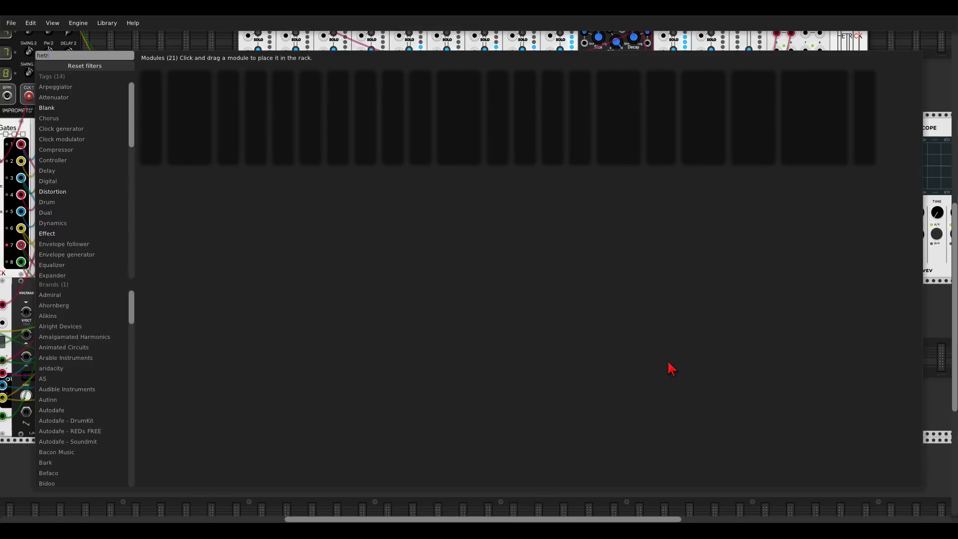
left_click_drag(208, 77, 621, 317)
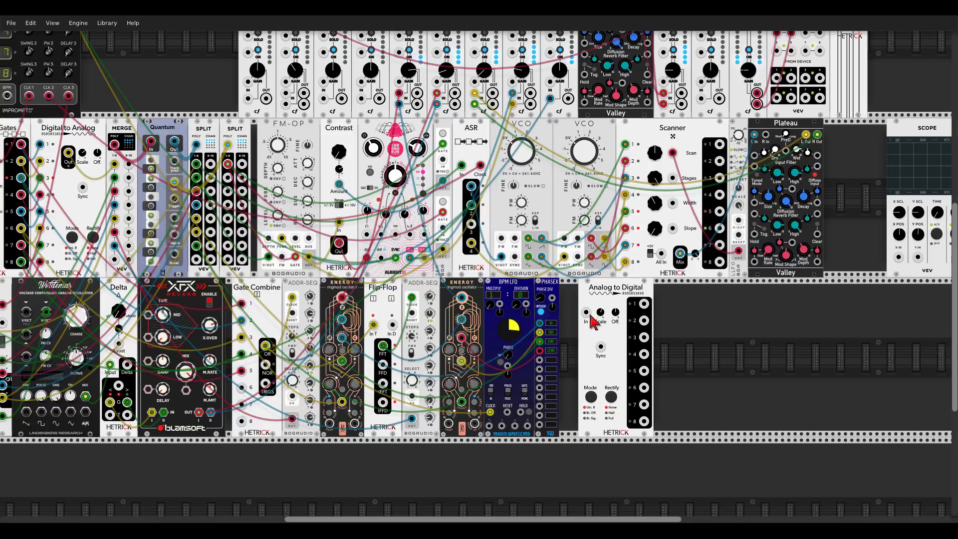
left_click_drag(587, 313, 501, 425)
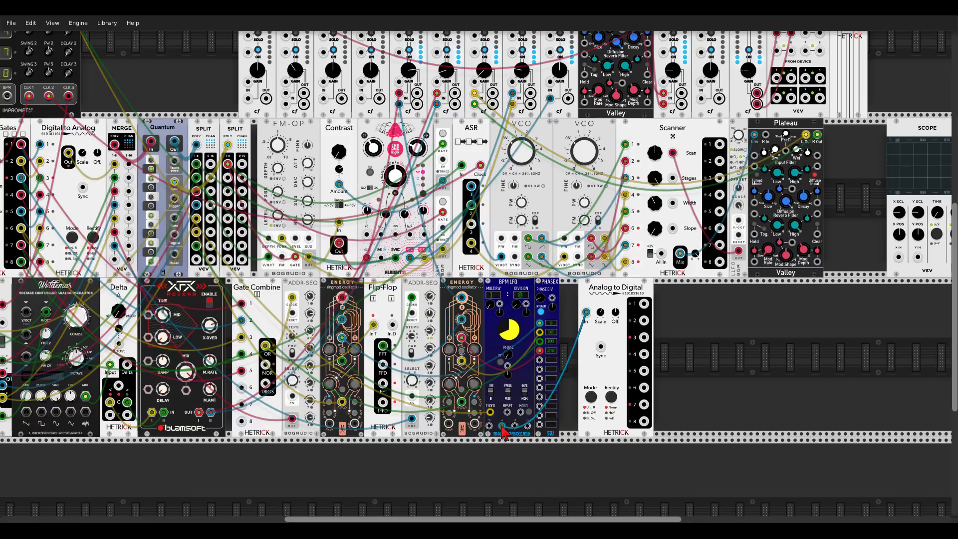
Compare Analog to Digital output 1 with the BPM LFO's triangle on the Scope, then unpatch the Scope and return it to the row above
scroll(501, 426, "up", 2)
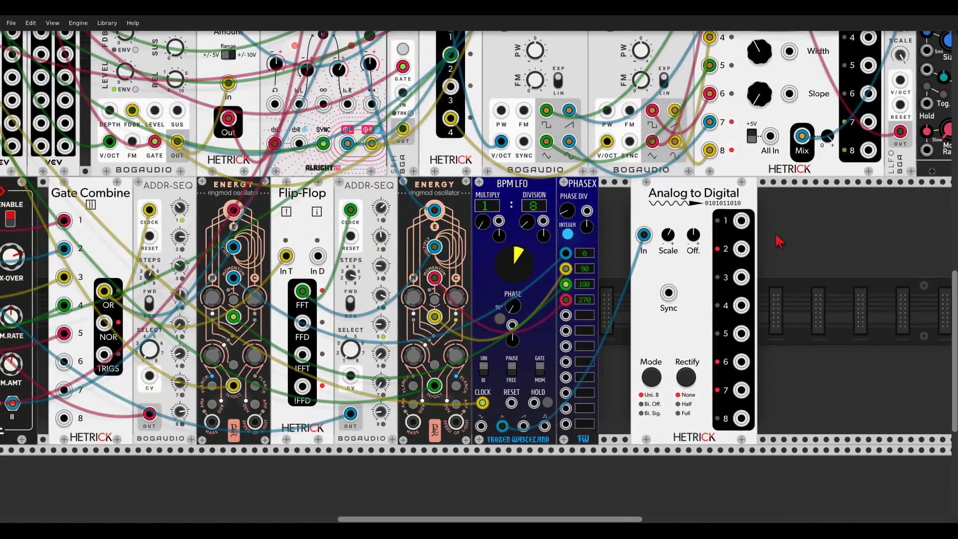
left_click_drag(797, 268, 526, 257)
left_click_drag(866, 244, 756, 266)
left_click_drag(821, 182, 429, 449)
left_click_drag(396, 420, 359, 230)
left_click_drag(428, 421, 119, 436)
left_click_drag(460, 345, 461, 320)
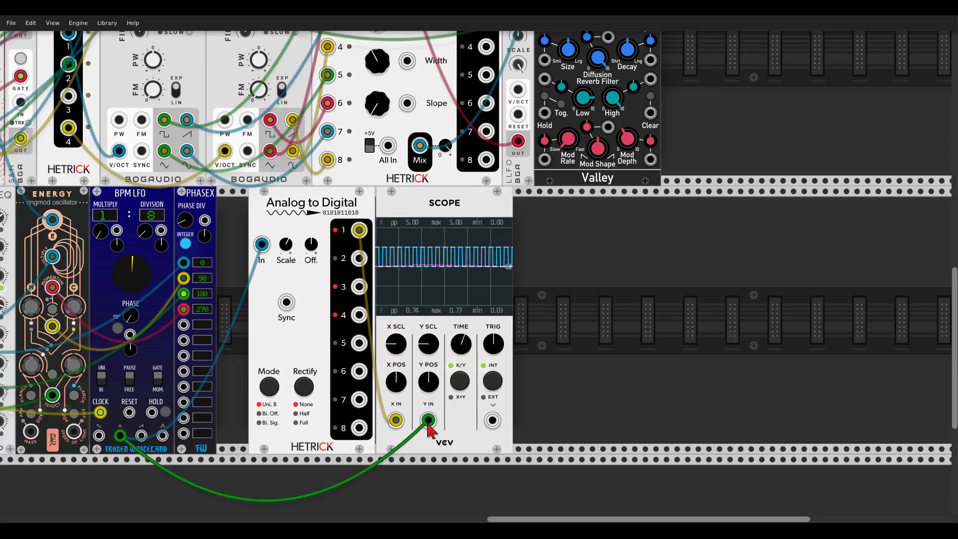
left_click_drag(428, 422, 418, 264)
left_click_drag(435, 214, 825, 44)
Add the DrumKit KICK and SNARE modules after the Analog to Digital and patch SNARE's output into the fourth mixer channel
right_click(569, 325)
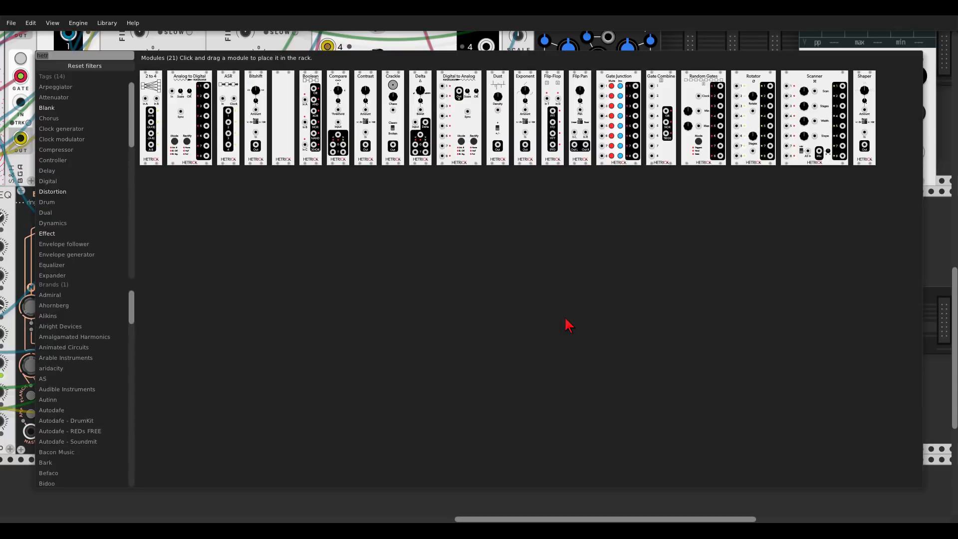
type("drums")
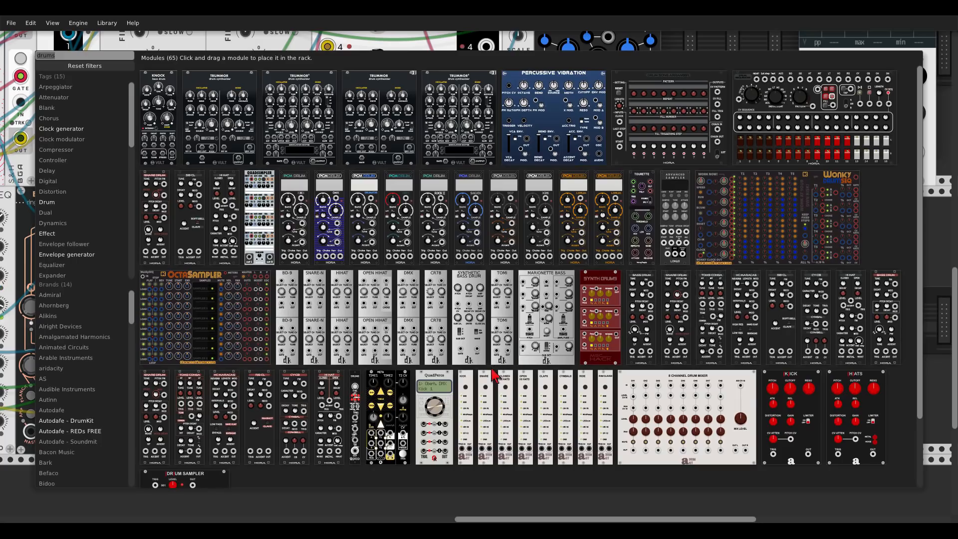
left_click(494, 376)
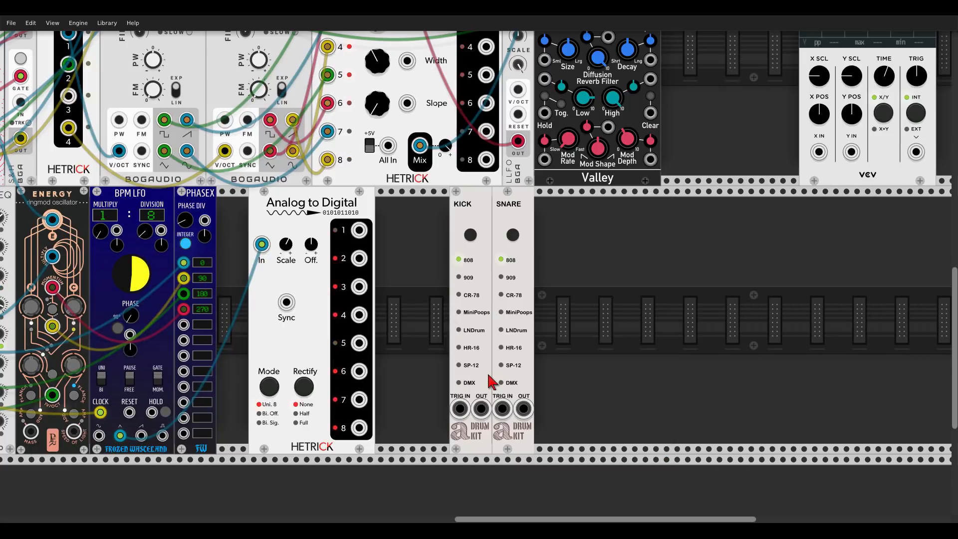
scroll(514, 382, "down", 4)
Try Analog to Digital output 1 on SNARE's trigger, unpatch it, and patch Clocked's CLK output to the Sync input
left_click_drag(508, 399, 423, 292)
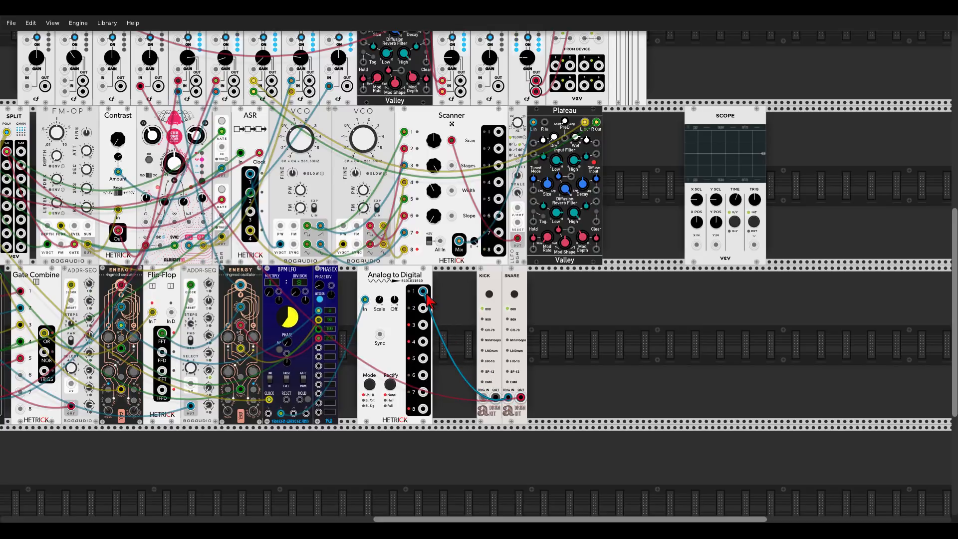
right_click(424, 292)
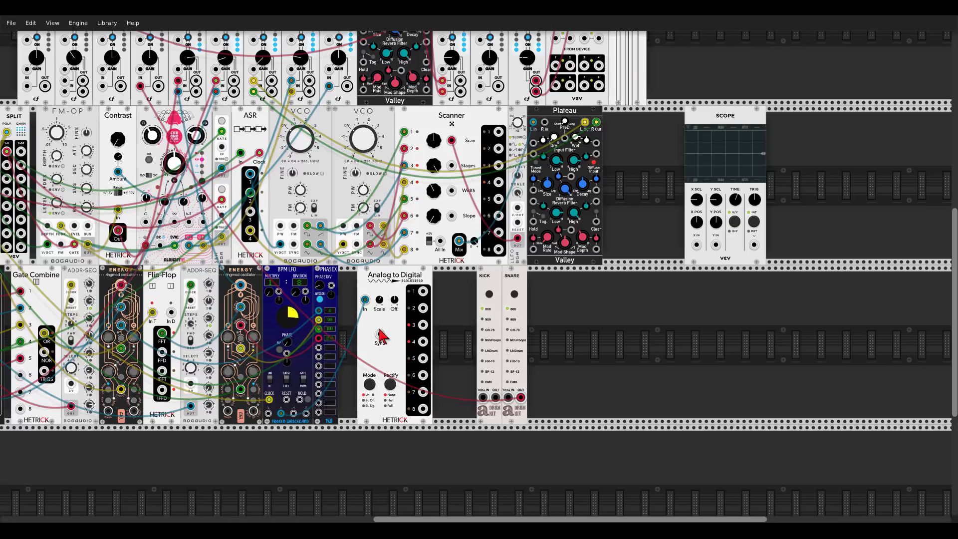
scroll(381, 337, "up", 1)
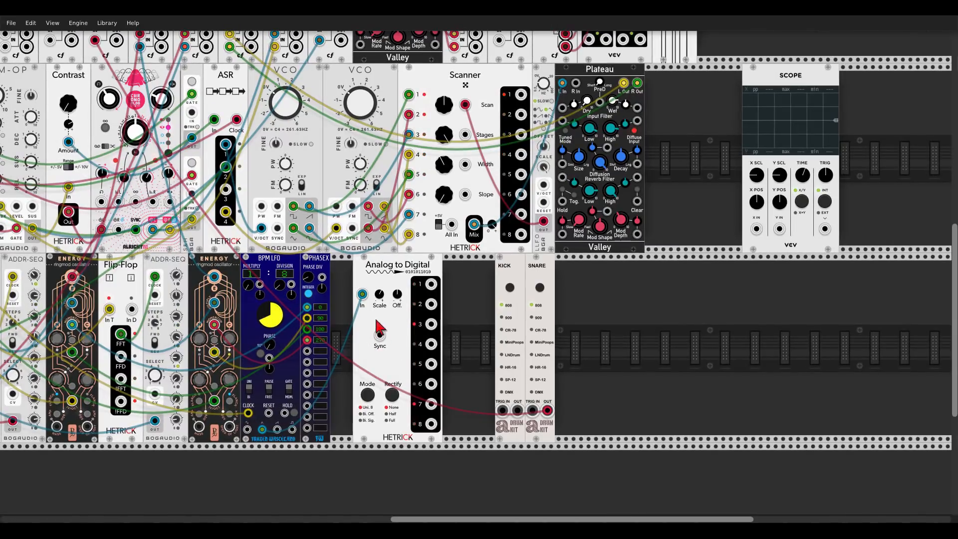
left_click_drag(380, 334, 27, 97)
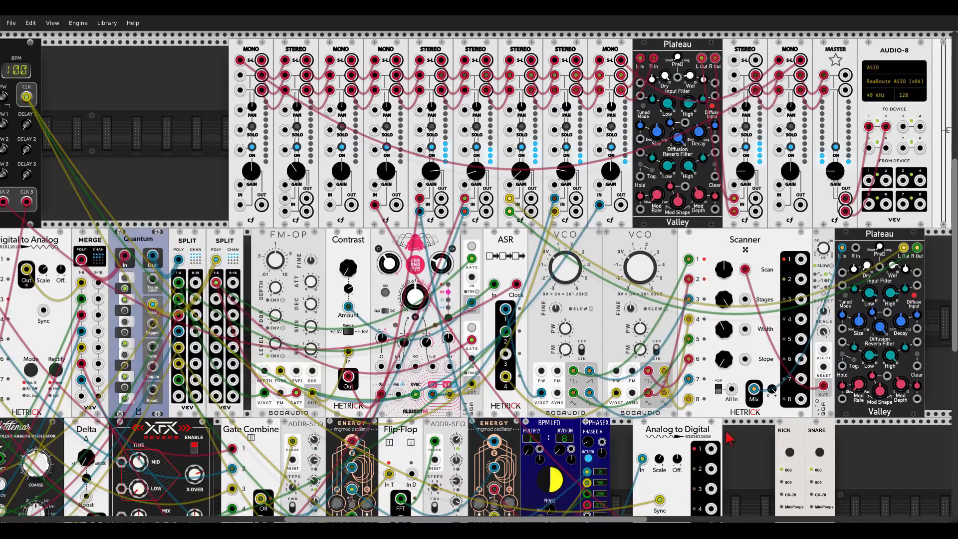
Patch Analog to Digital output 2 to SNARE's trigger input and switch SNARE to the 909 sound
left_click_drag(746, 482, 477, 293)
scroll(482, 331, "up", 2)
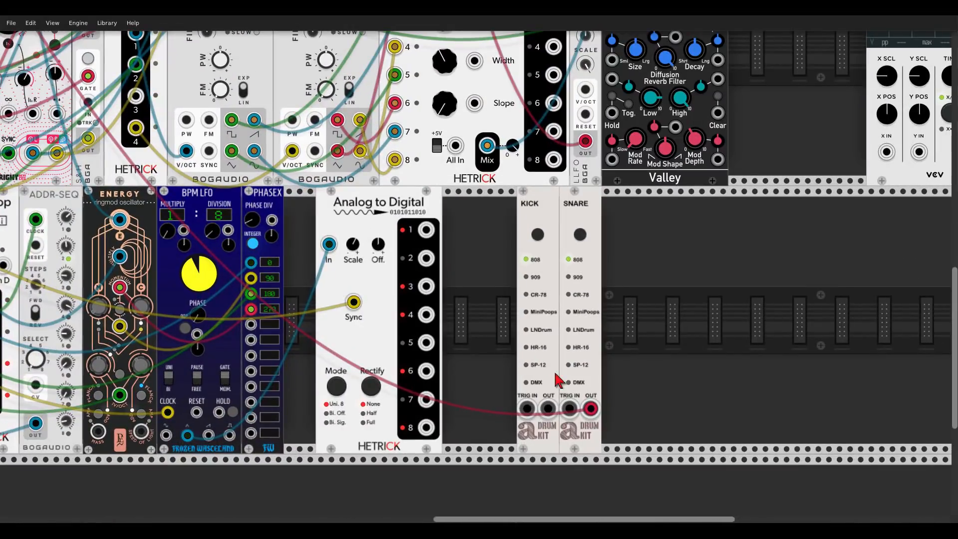
left_click_drag(569, 409, 427, 261)
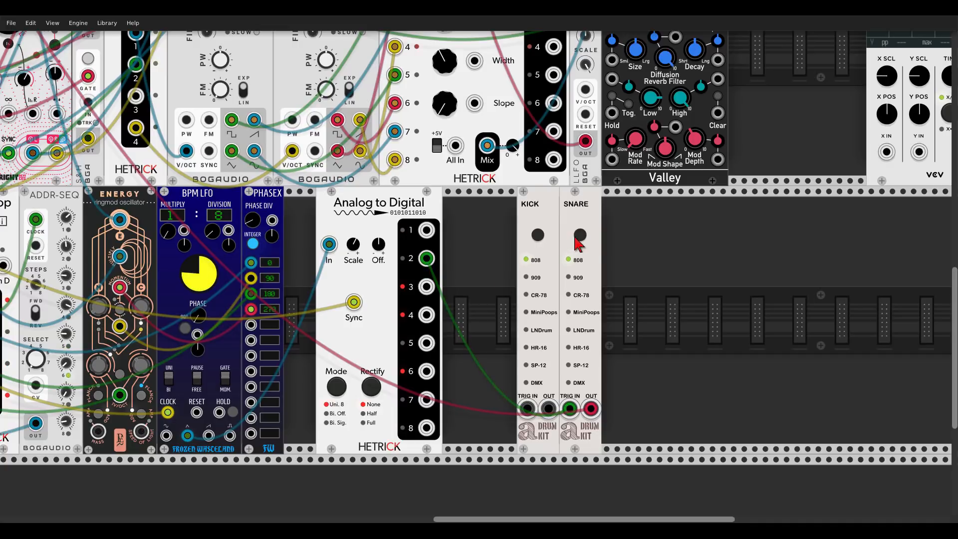
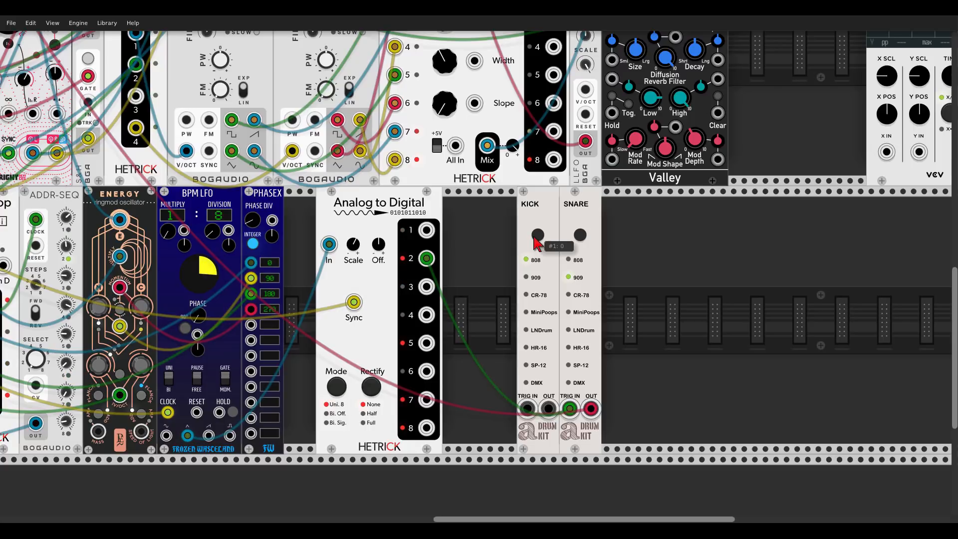
Switch KICK to the 909 sound and patch its output into the third mixer channel
scroll(542, 238, "down", 3)
left_click_drag(548, 337, 114, 53)
Shift KICK and SNARE up against the Analog to Digital and patch its output 1 to KICK's trigger input
scroll(604, 197, "up", 3)
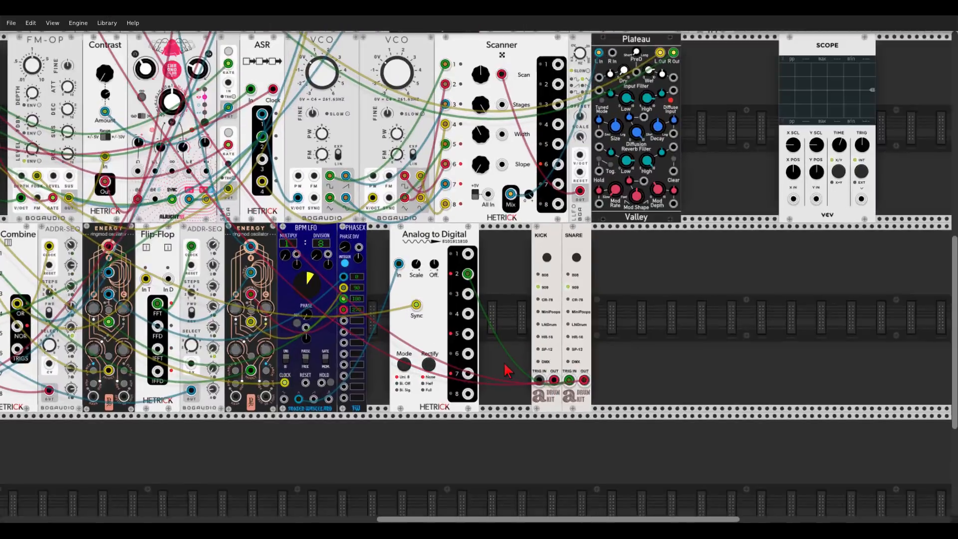
left_click_drag(605, 198, 530, 197)
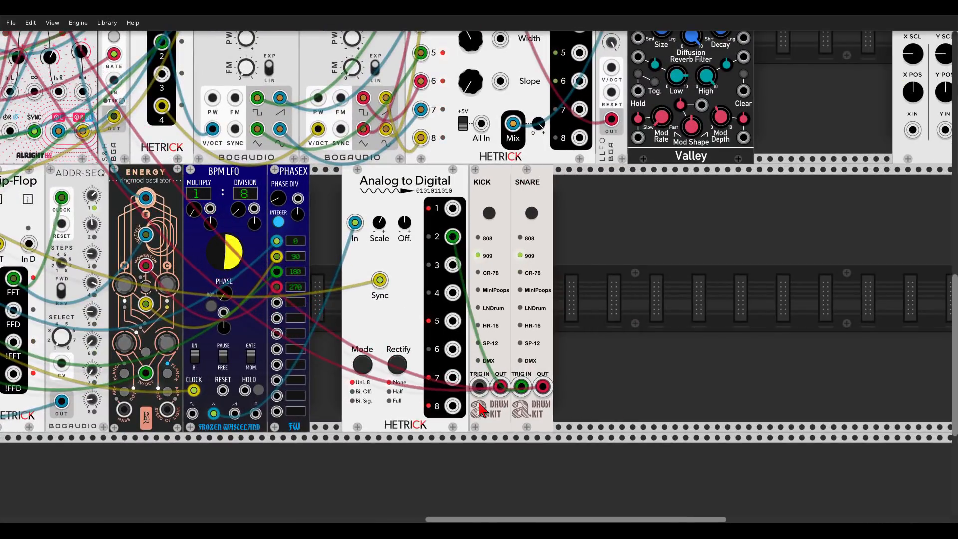
left_click_drag(480, 387, 452, 210)
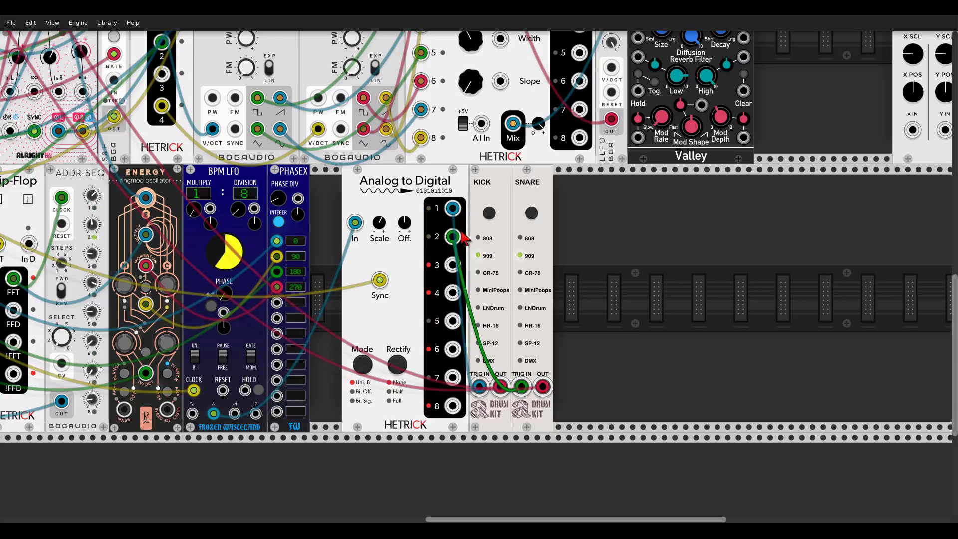
Add OPEN HI HATS beside SNARE and patch its output into the third mixer channel, moving KICK's to the MONO channel after Plateau
right_click(579, 249)
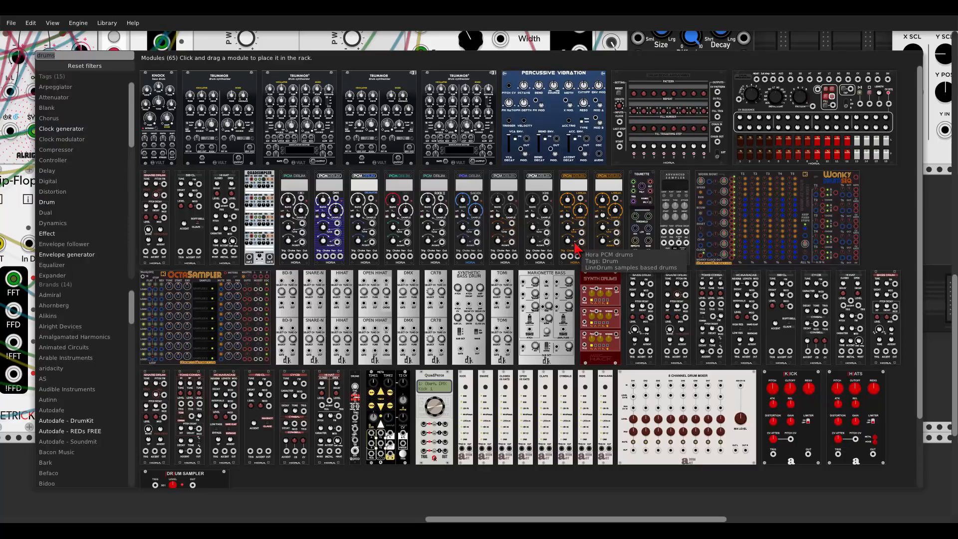
left_click(525, 387)
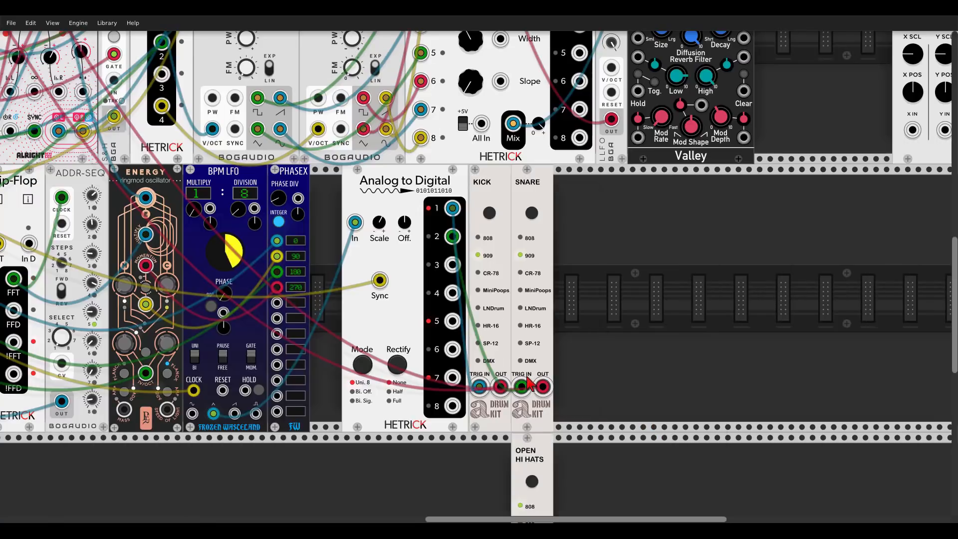
scroll(564, 327, "down", 3)
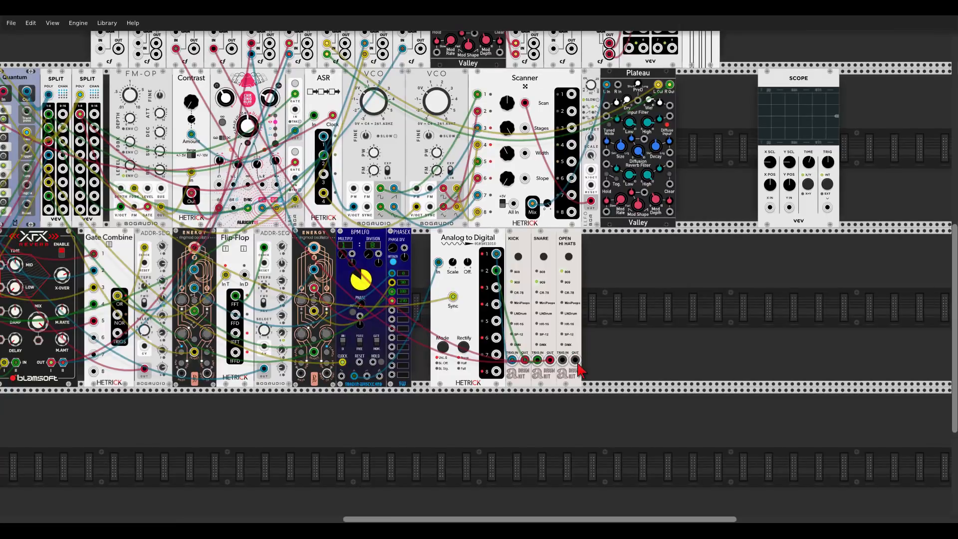
left_click_drag(575, 360, 642, 352)
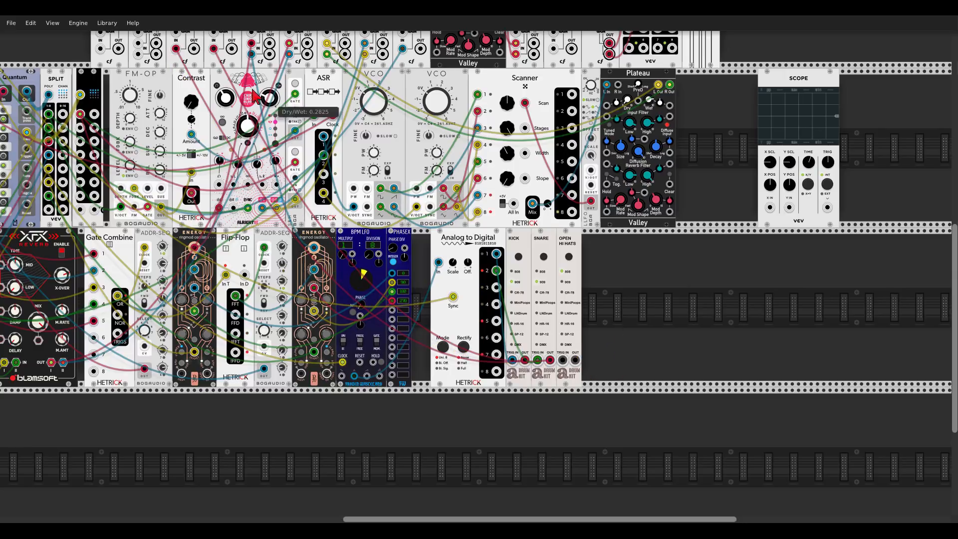
left_click_drag(176, 49, 575, 360)
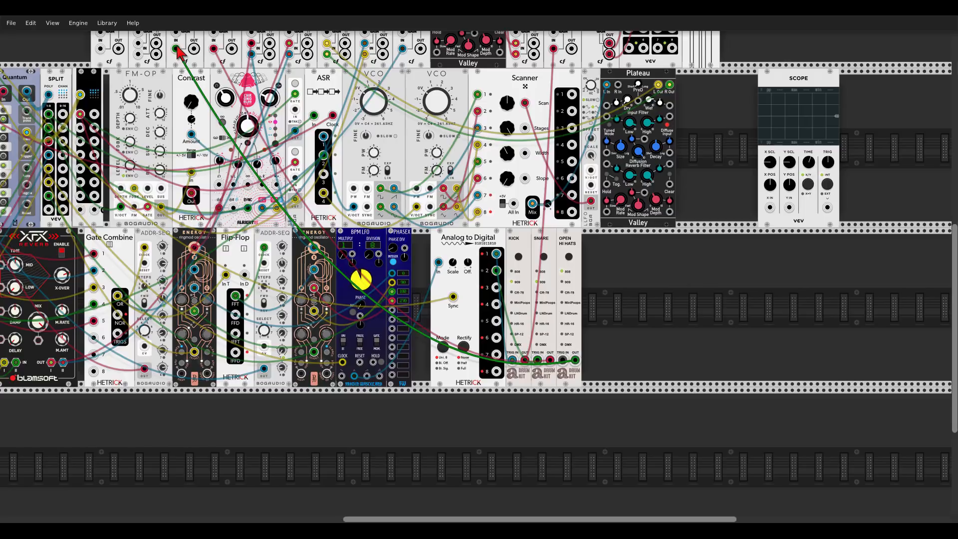
Patch Analog to Digital output 4 to the OPEN HI HATS trigger input and switch that module to CR-78
scroll(542, 346, "up", 2)
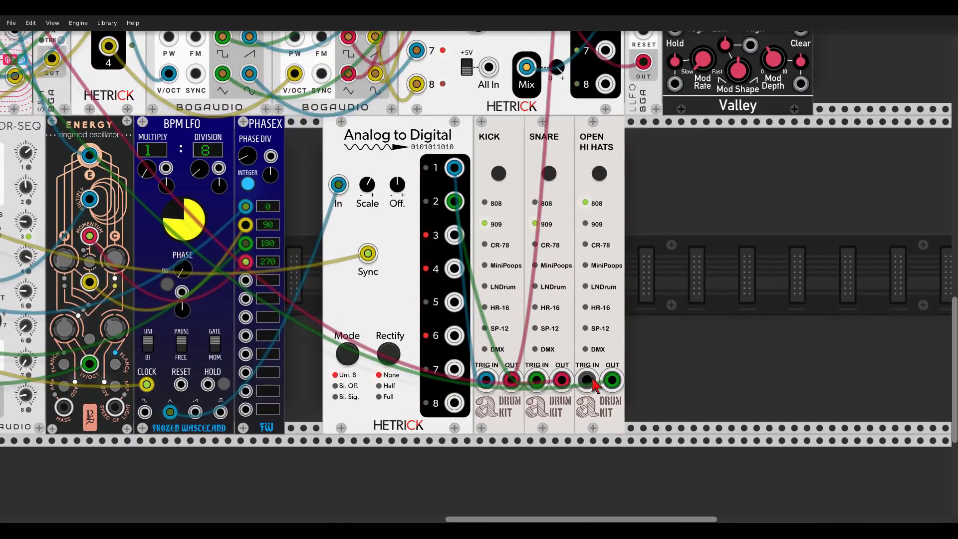
left_click_drag(592, 385, 454, 268)
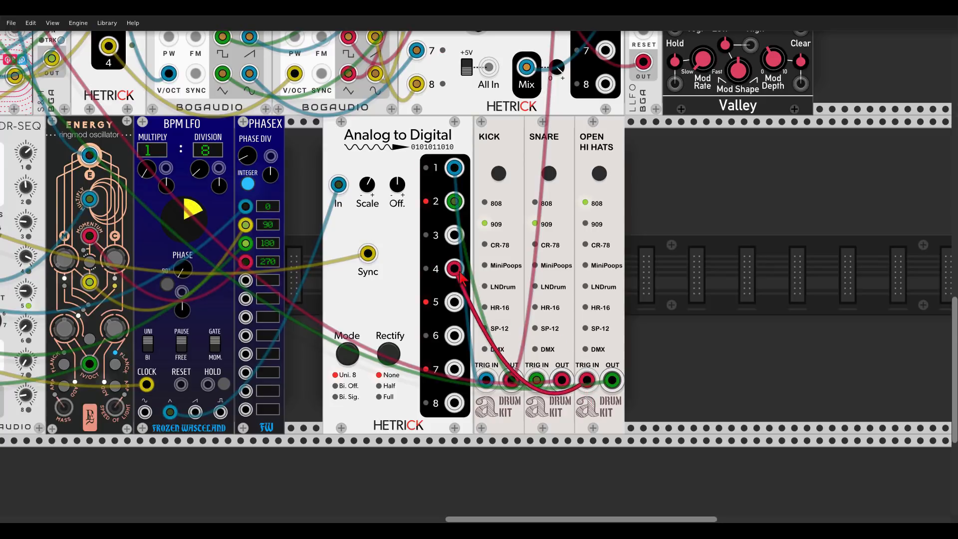
Add the DrumKit CLAPS module beside OPEN HI HATS and patch its trigger input from Analog to Digital output 5
right_click(657, 208)
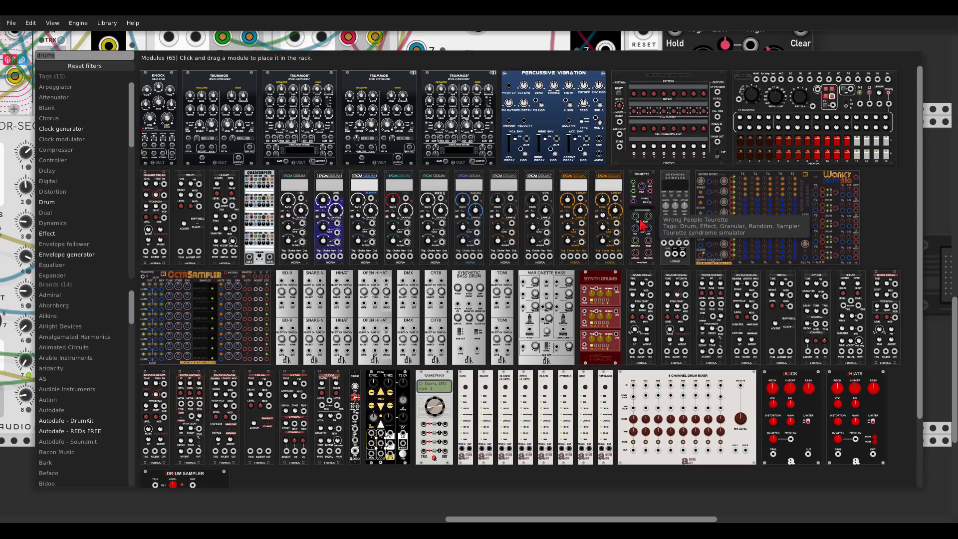
left_click(548, 381)
left_click_drag(579, 344, 620, 293)
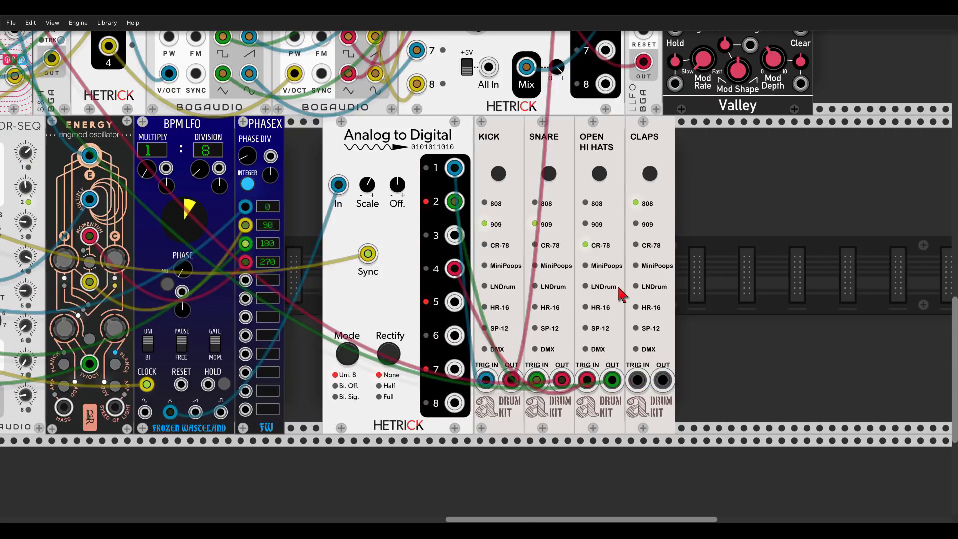
left_click_drag(638, 380, 455, 302)
right_click(722, 289)
left_click(838, 34)
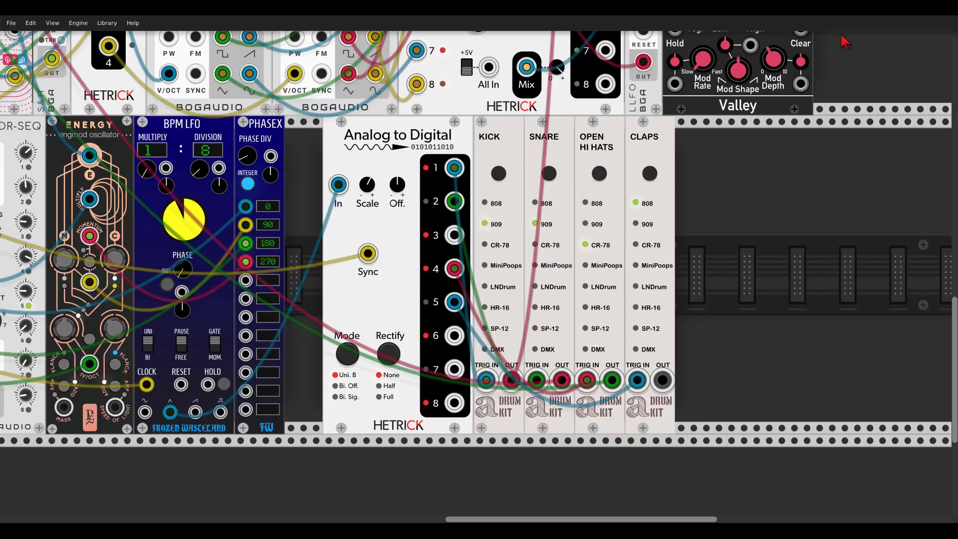
Duplicate the Chronoblob delay and place the copy beside CLAPS
scroll(759, 152, "down", 3)
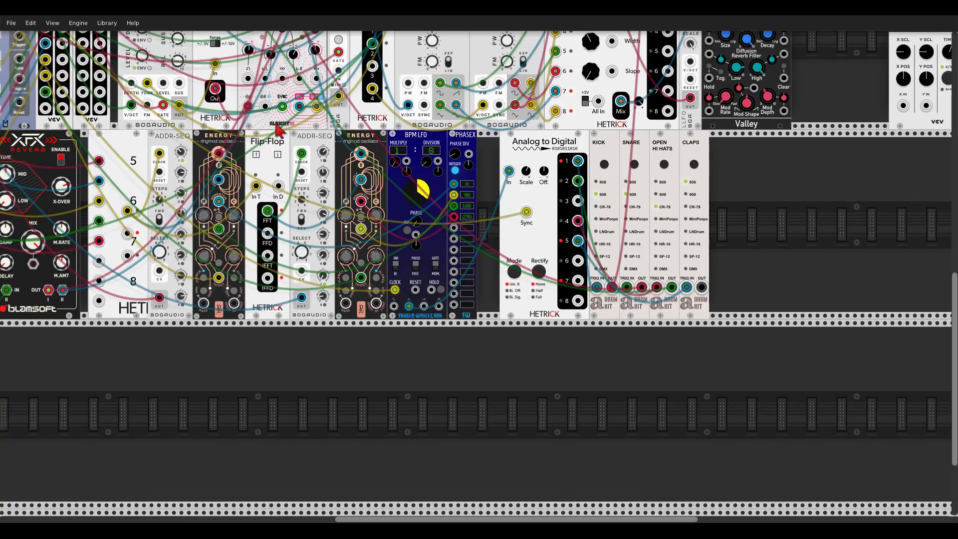
key("ctrl+d")
left_click_drag(279, 321, 759, 131)
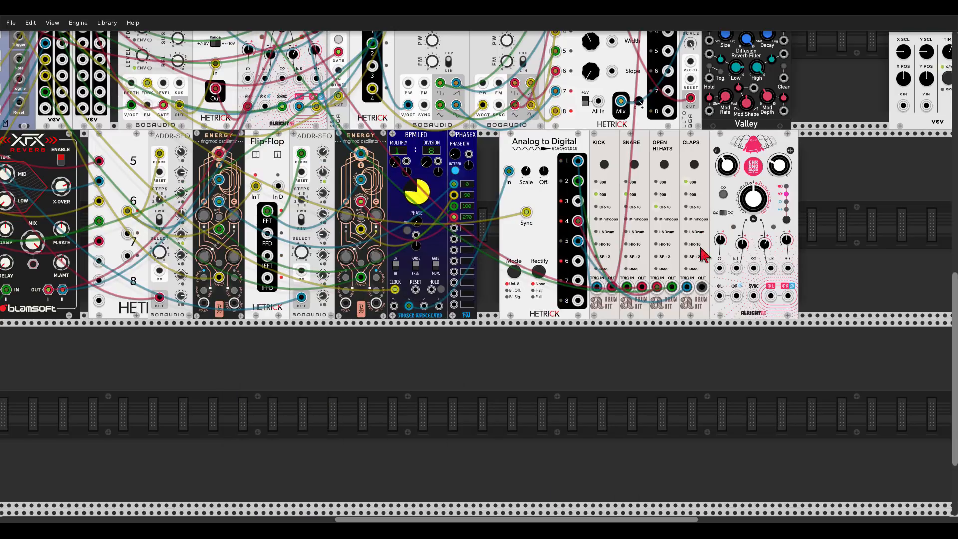
Patch the CLAPS output to the new Chronoblob's left input and Clocked's CLK output to its SYNC input
left_click_drag(702, 287, 719, 298)
scroll(719, 302, "down", 5)
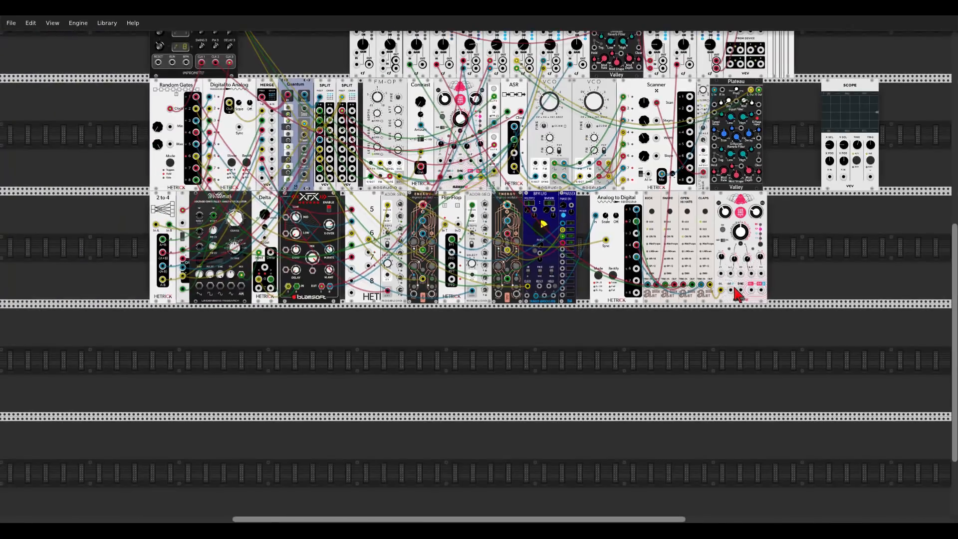
scroll(763, 337, "up", 2)
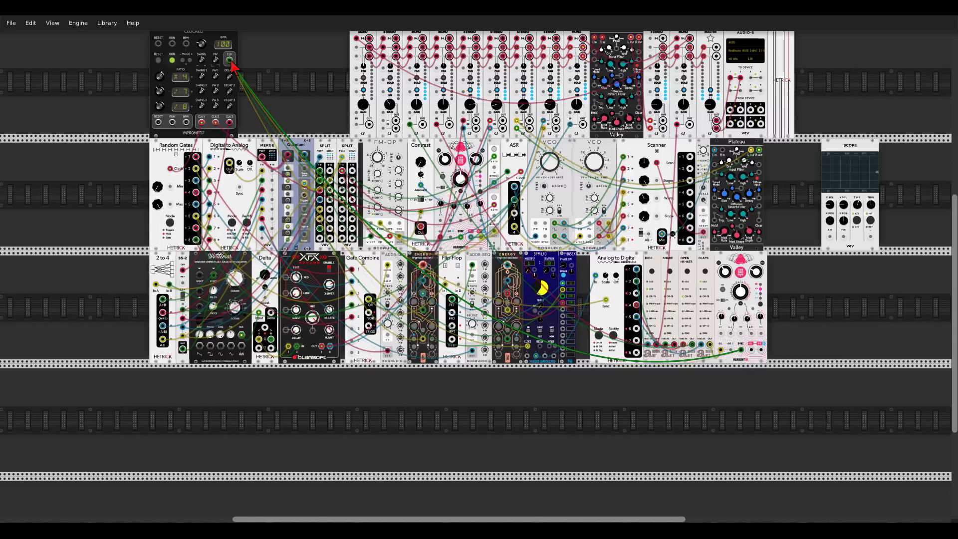
Patch the new Chronoblob's left and right outputs into a mixer channel
scroll(763, 337, "up", 3)
scroll(762, 336, "up", 2)
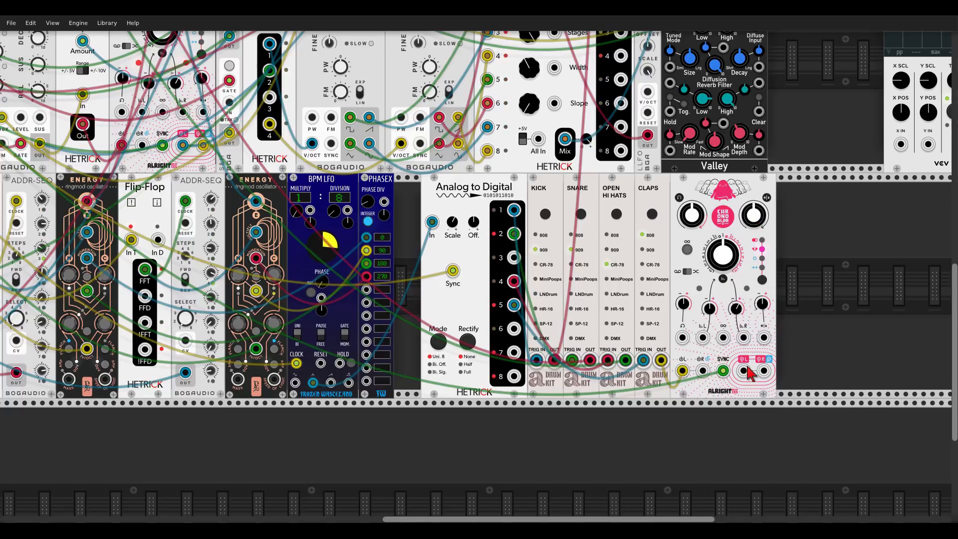
scroll(746, 370, "down", 4)
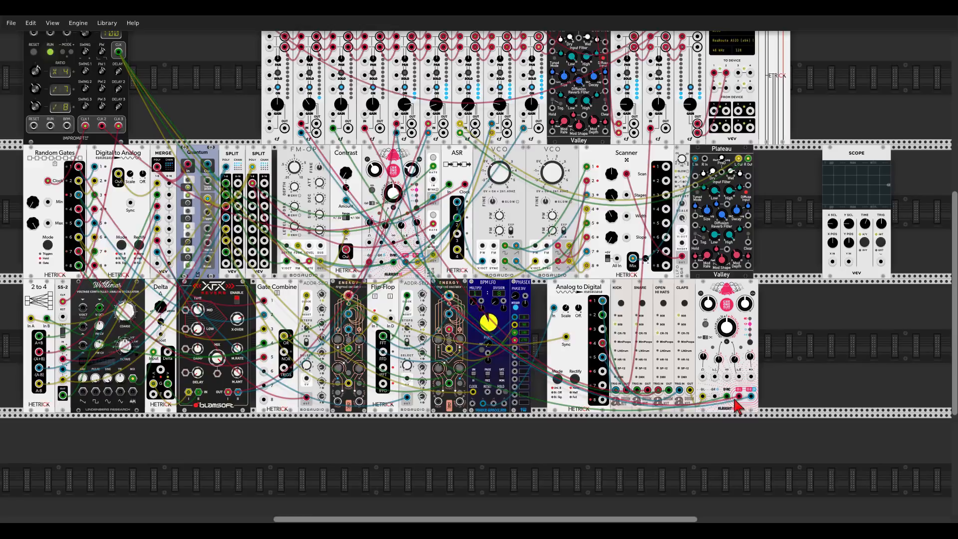
Move the CLAPS trigger cable on Analog to Digital from output 5 to output 6
scroll(737, 407, "up", 3)
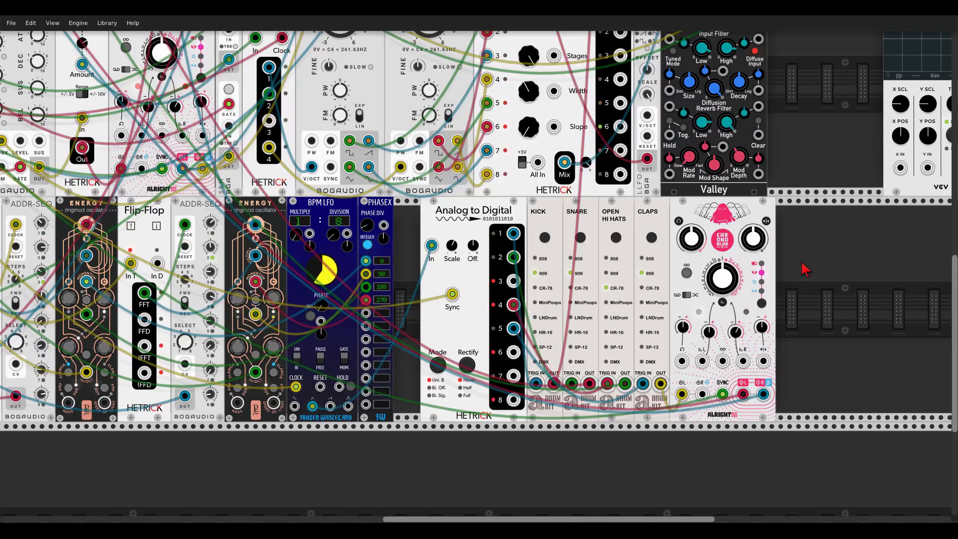
scroll(781, 307, "up", 1)
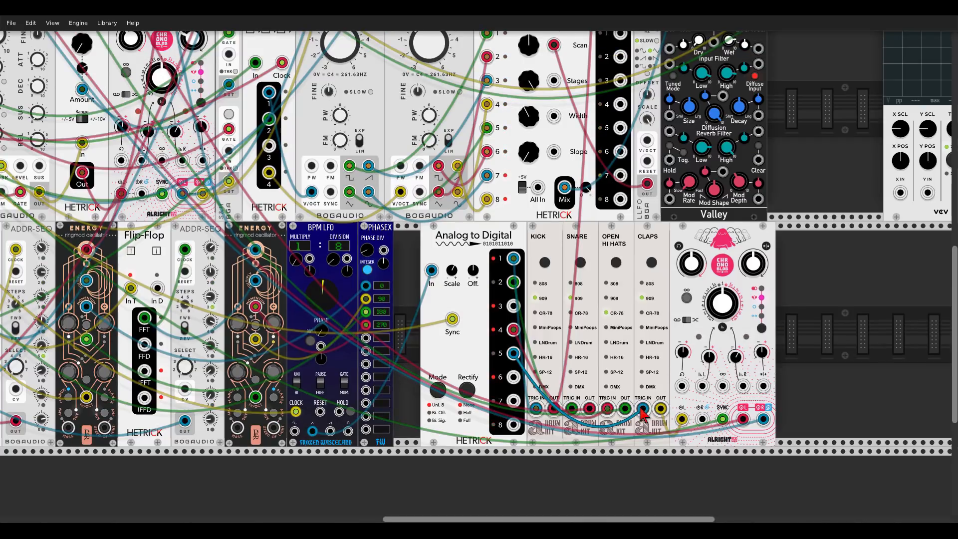
left_click_drag(513, 352, 514, 401)
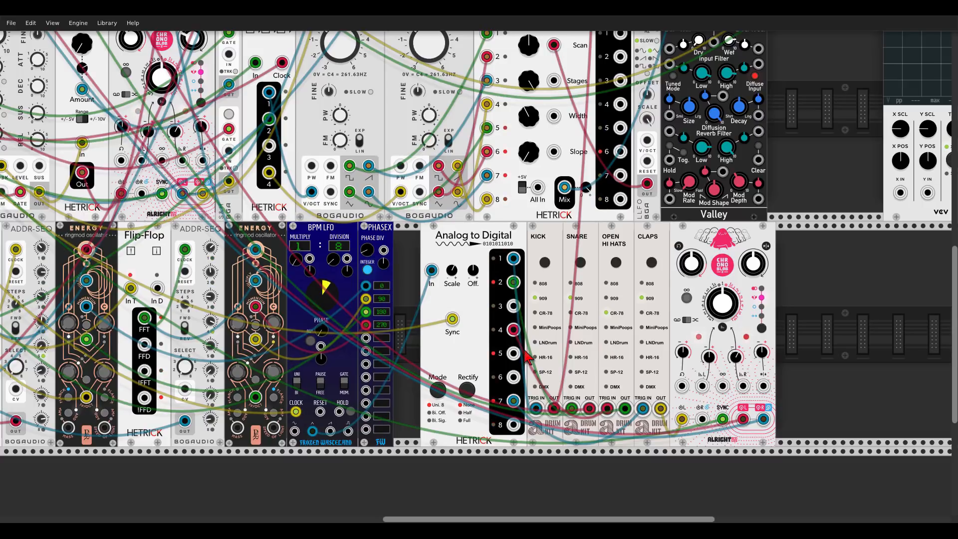
left_click_drag(513, 401, 514, 378)
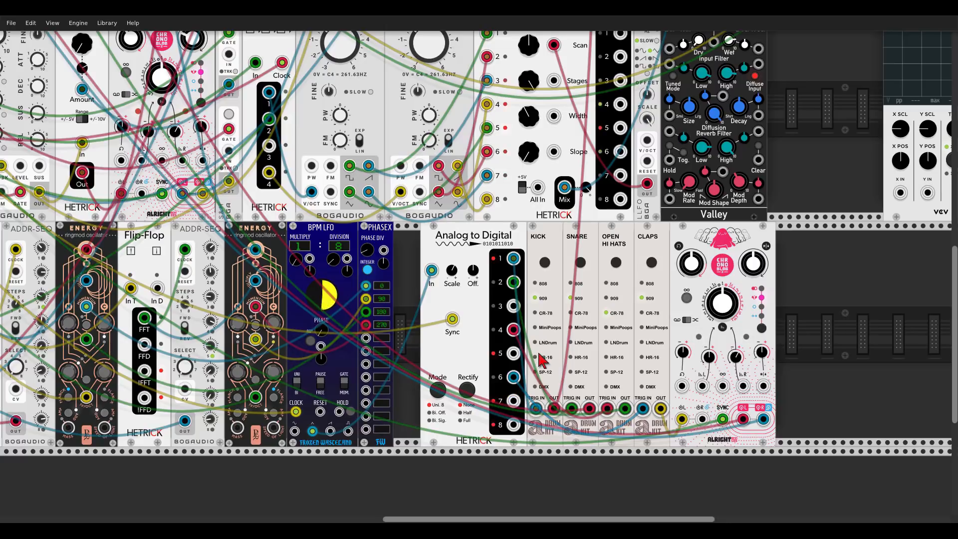
Search the module library for a sampler and add the Bogaudio S&H module beside the Chronoblob in the bottom row
right_click(814, 313)
type("sampl")
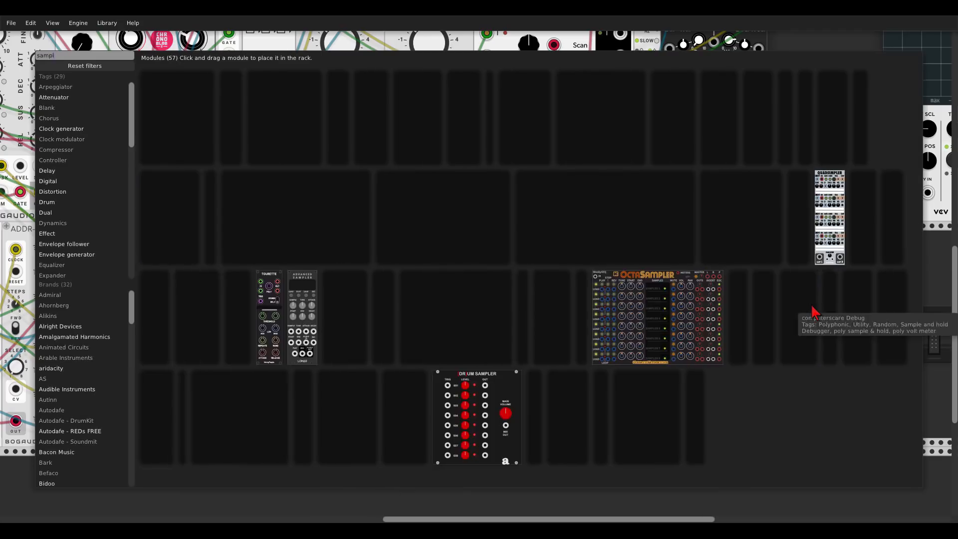
type("e")
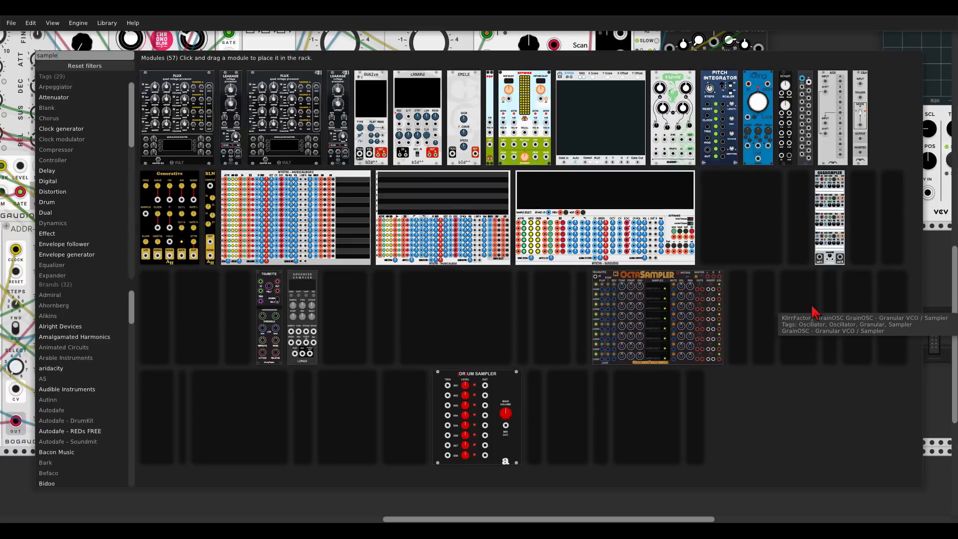
left_click_drag(525, 275, 699, 299)
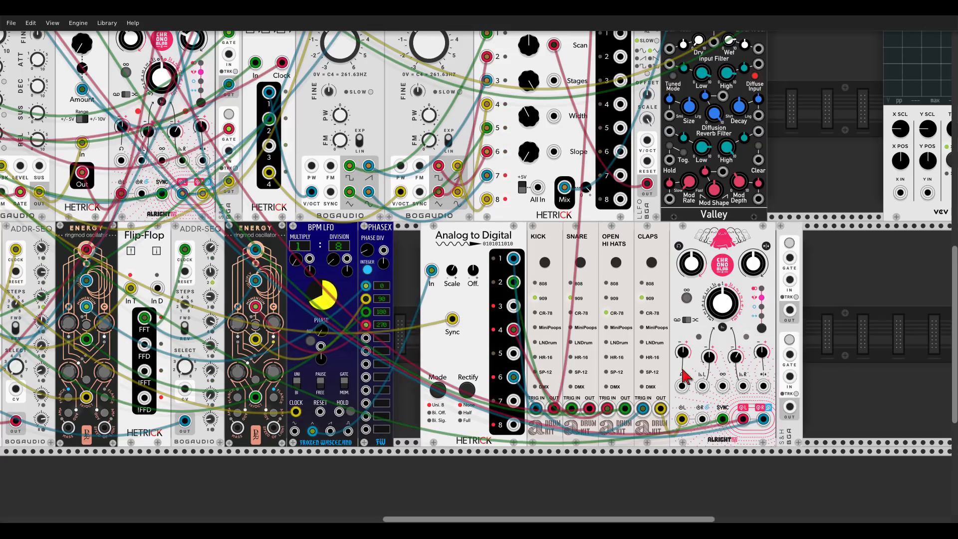
Patch Analog to Digital output 6 to the S&H gate inputs and set the S&H normal range to 0V-3V
left_click_drag(513, 377, 785, 351)
right_click(787, 355)
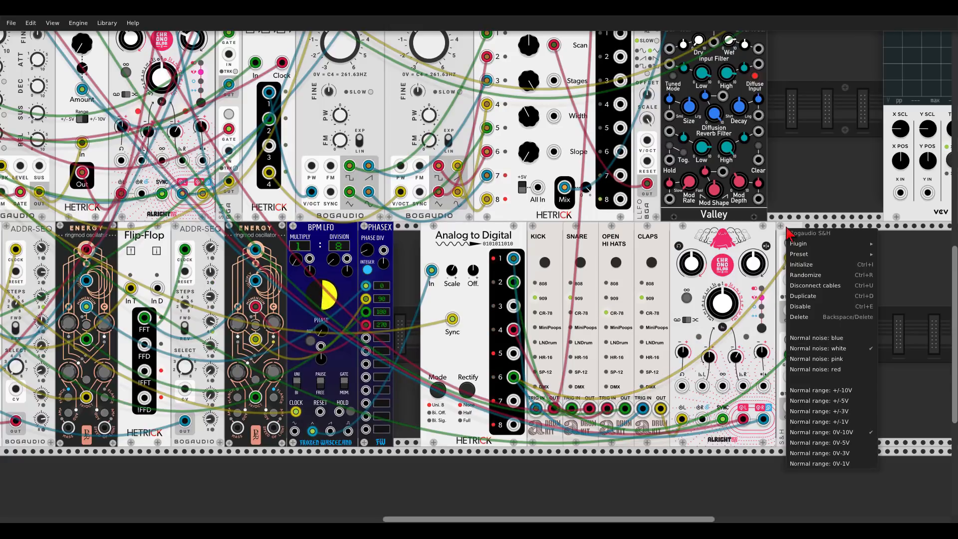
left_click(818, 453)
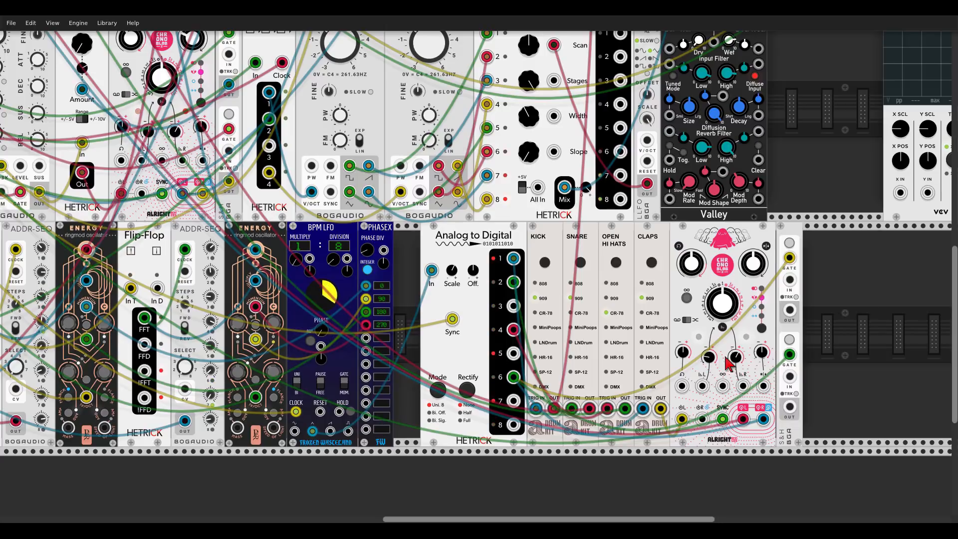
Patch the two S&H outputs to the Chronoblob's left and right time CV inputs and set its sync prescaler to ×2
left_click_drag(789, 310, 702, 386)
left_click_drag(744, 385, 790, 407)
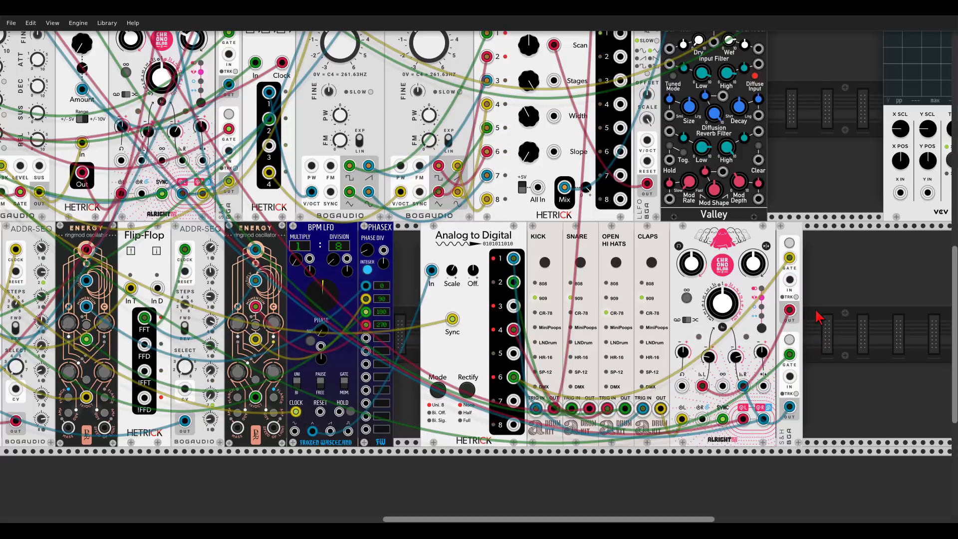
right_click(736, 265)
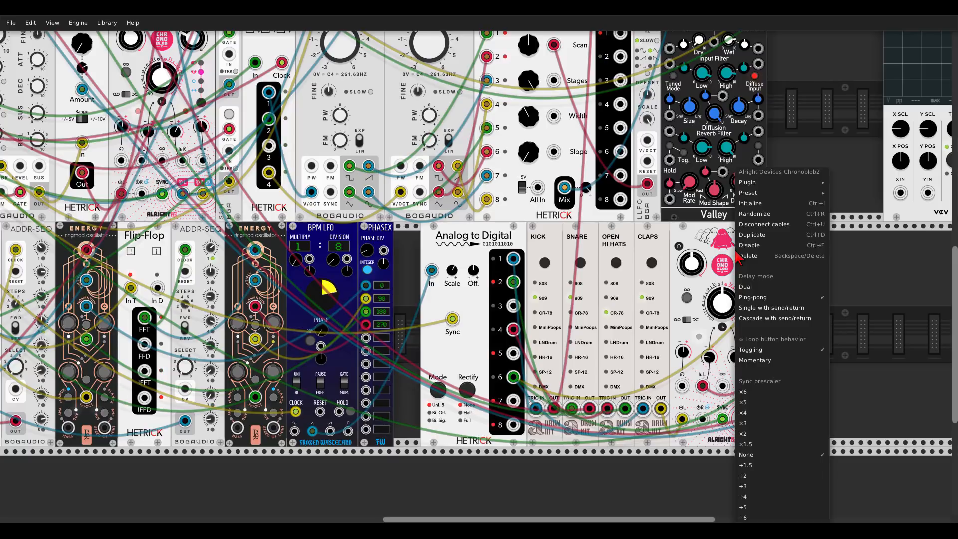
left_click(767, 434)
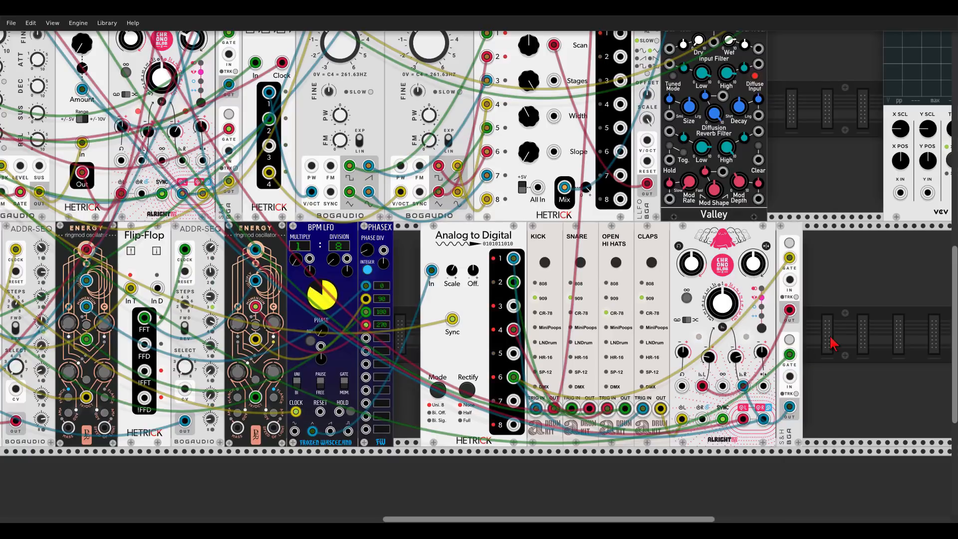
Move the Scope module into the top row directly before the first mixer channel
scroll(826, 285, "down", 4)
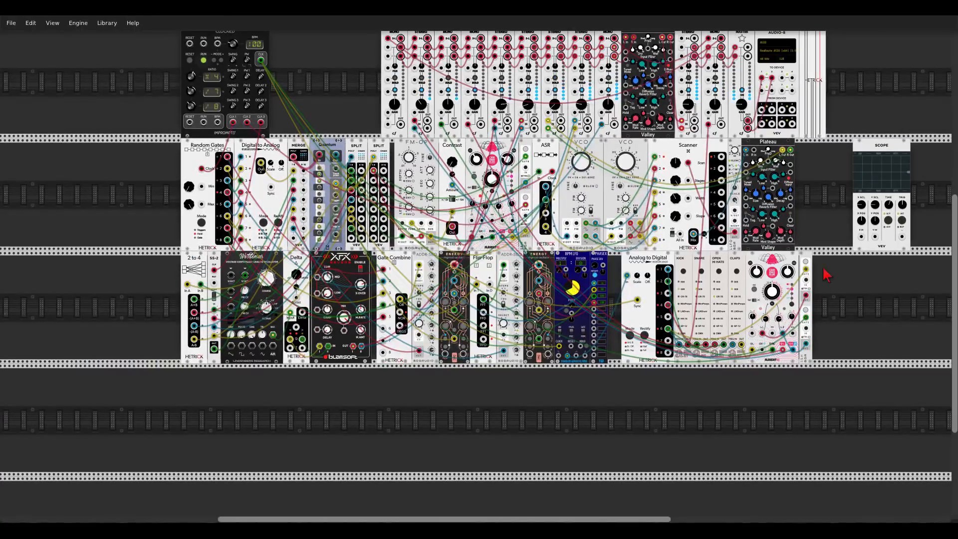
left_click_drag(847, 214, 776, 263)
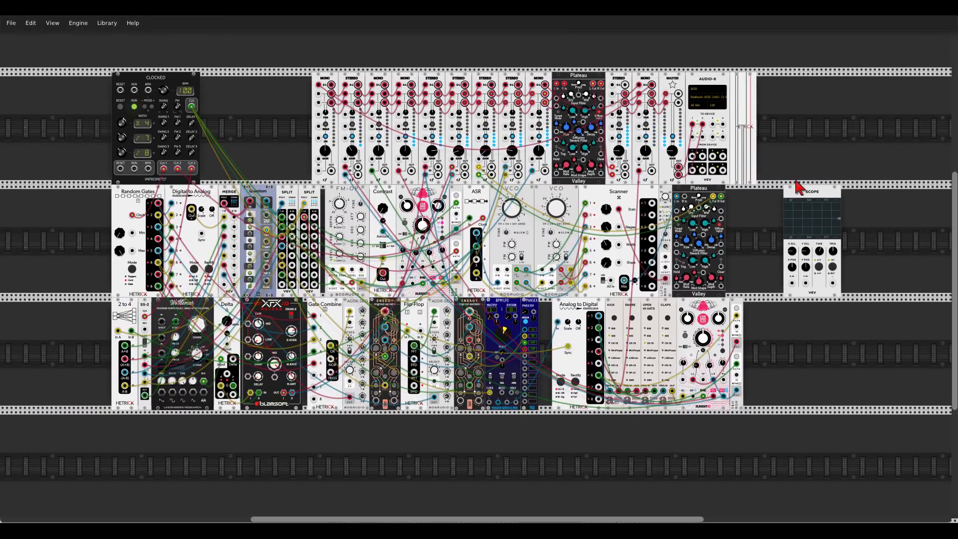
left_click_drag(802, 198, 268, 83)
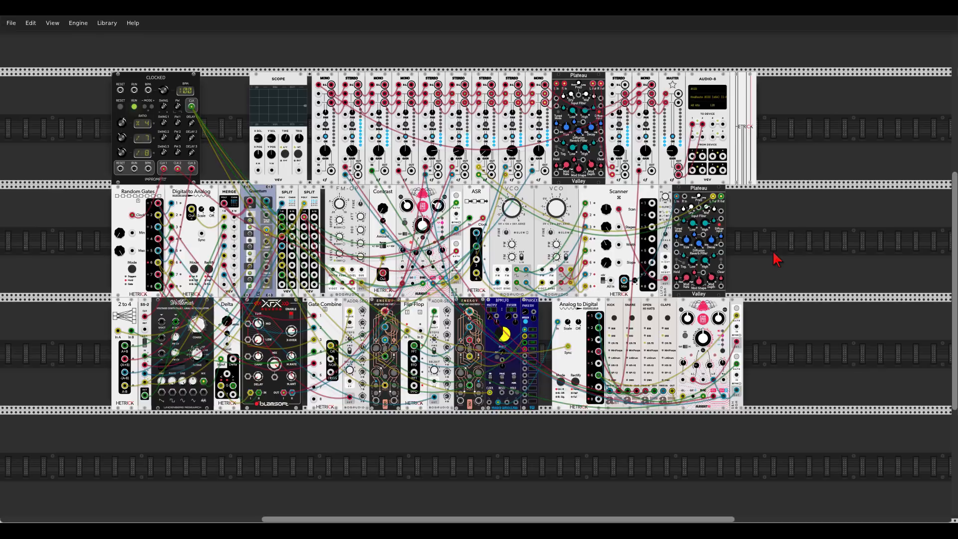
Add a Befaco evenVCO oscillator beside the Plateau reverb in the middle row
scroll(777, 258, "up", 5)
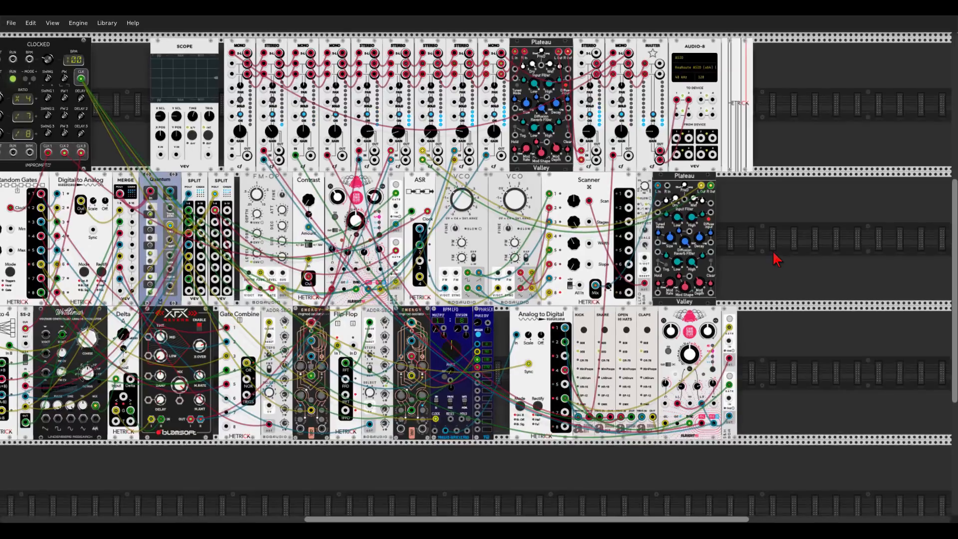
right_click(774, 234)
type("evenv")
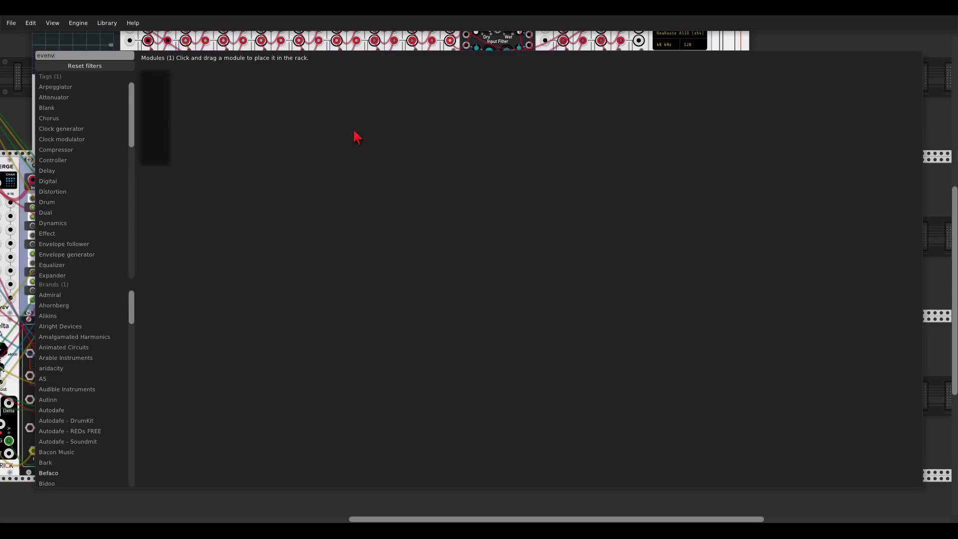
left_click(154, 92)
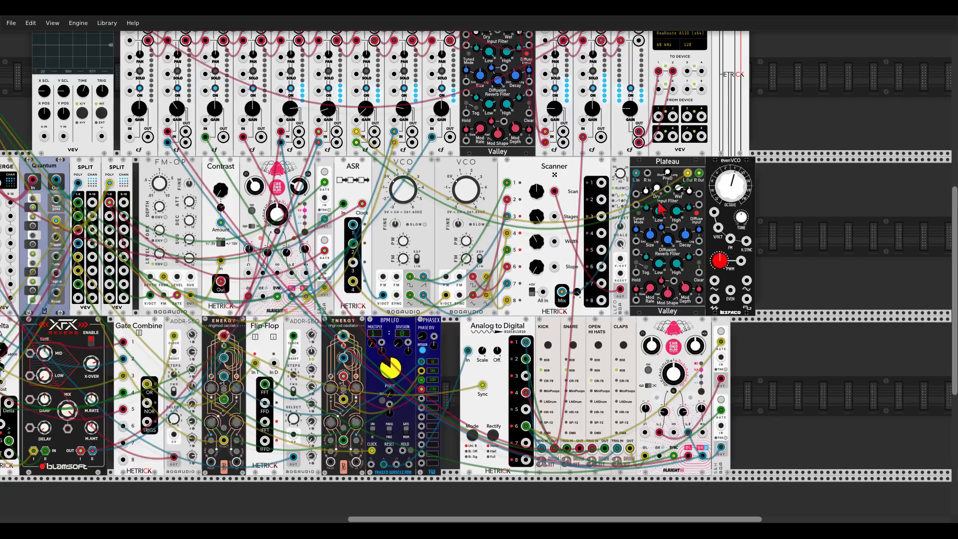
Add the Vult Tangents filter beside evenVCO and patch evenVCO's saw output to its LP input
right_click(781, 218)
type("tange")
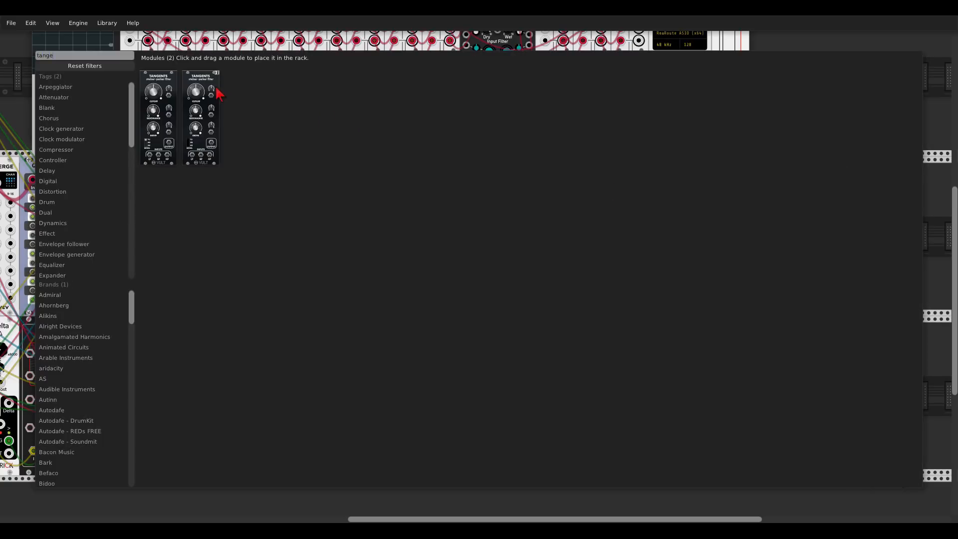
left_click(218, 90)
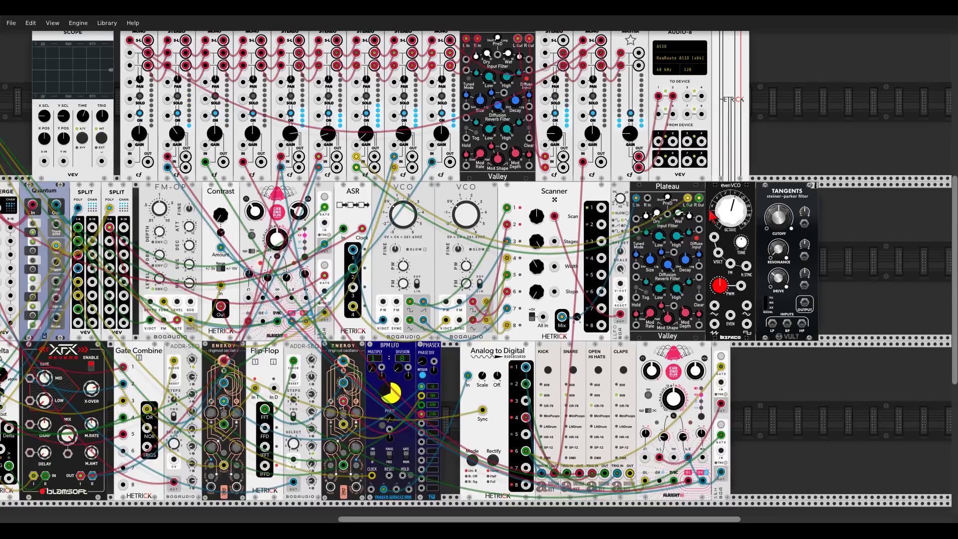
left_click_drag(714, 326, 772, 324)
Add a VCA module beside Tangents and patch the Tangents output to the VCA input
right_click(842, 287)
type("vv")
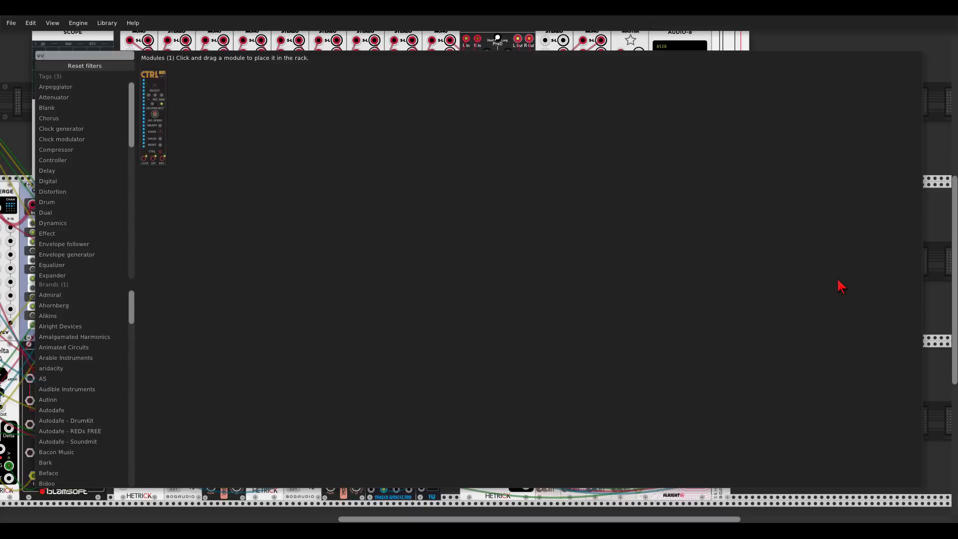
key("BackSpace")
key("BackSpace")
type("vca")
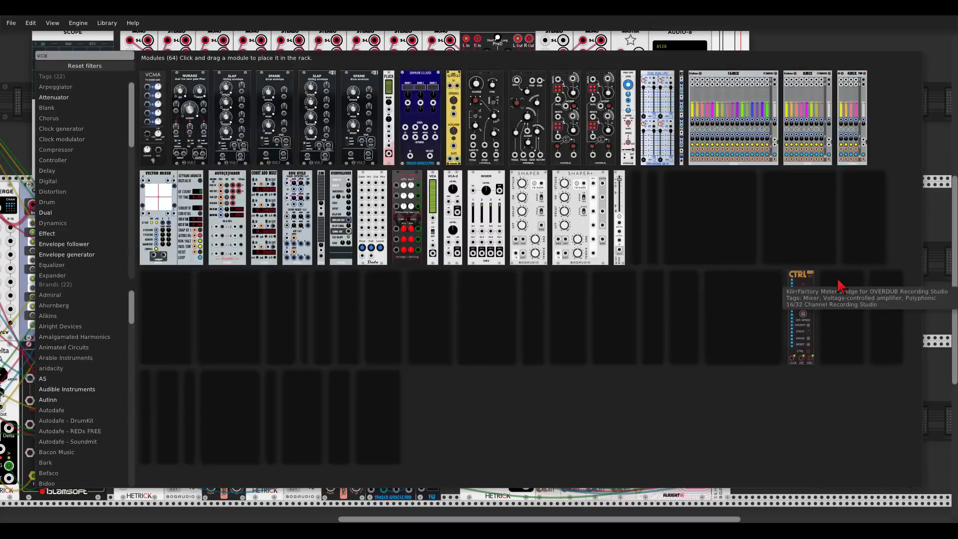
left_click(432, 220)
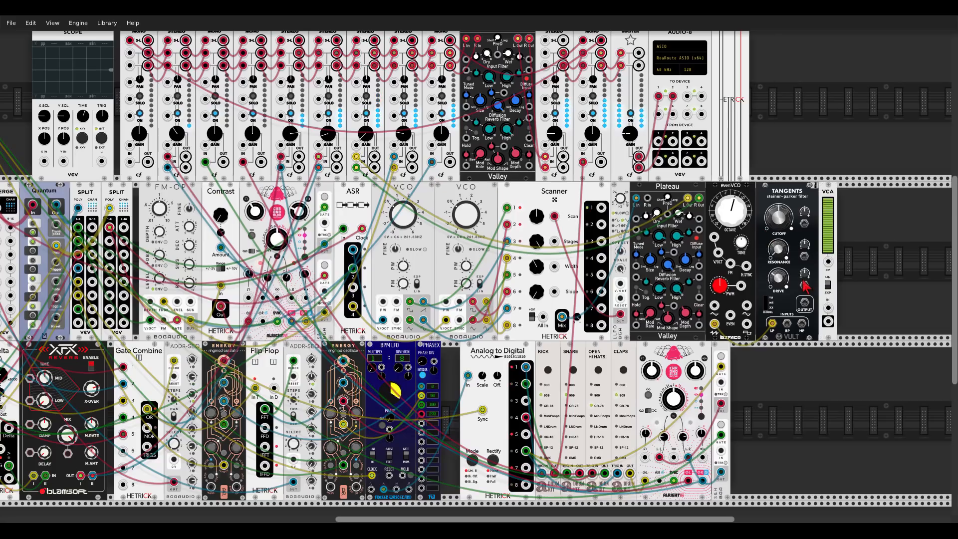
left_click_drag(806, 306, 828, 307)
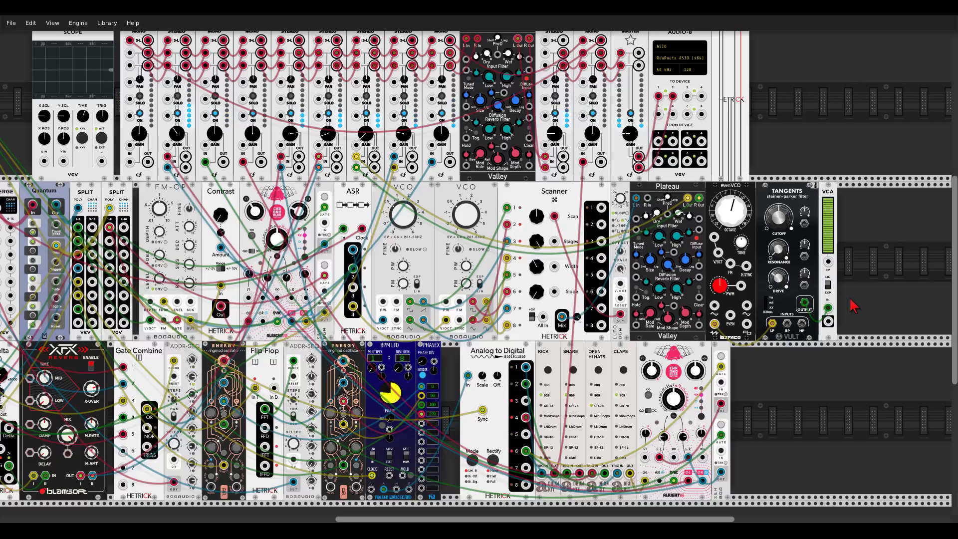
Add the Bogaudio DADSR(H) envelope generator beside the VCA
right_click(851, 300)
type("ads")
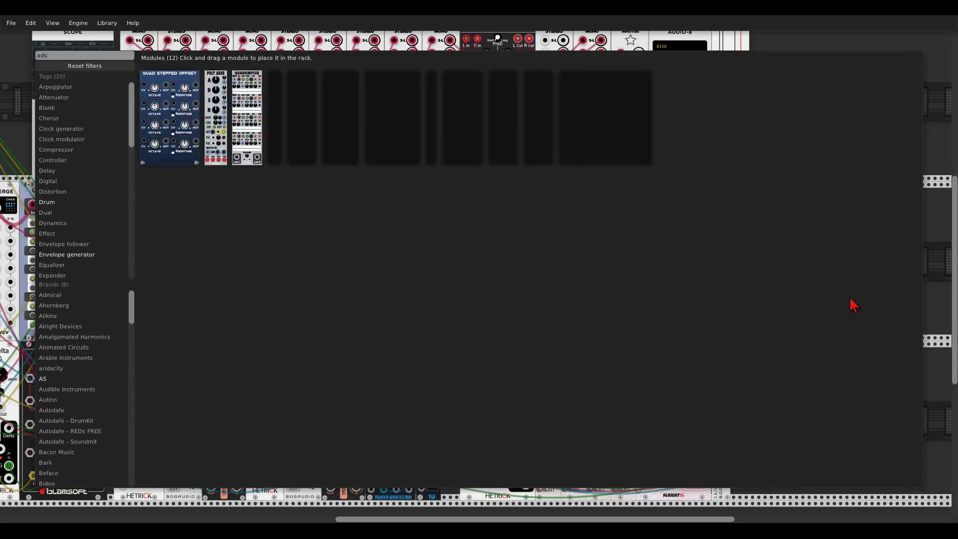
key("BackSpace")
key("BackSpace")
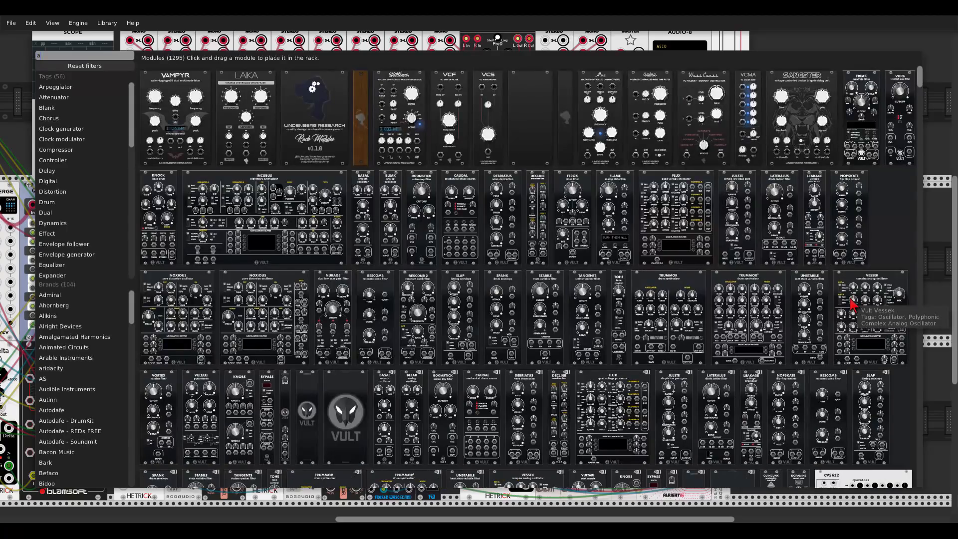
key("BackSpace")
type("dadsr")
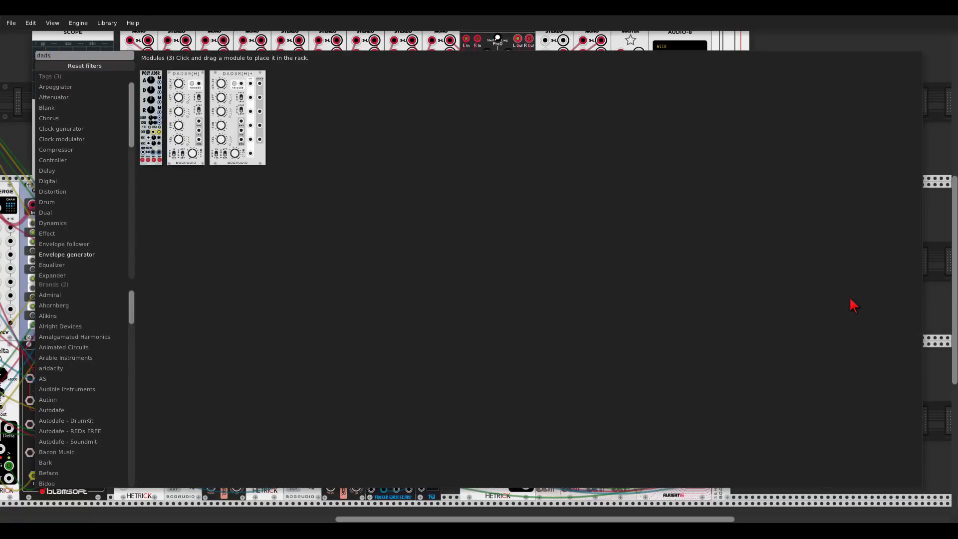
left_click_drag(170, 115, 840, 255)
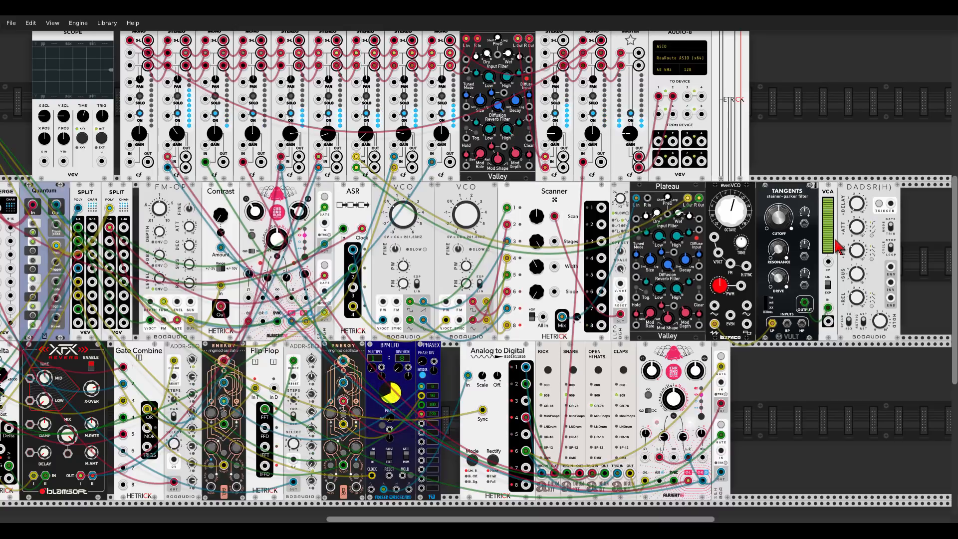
Patch Analog to Digital output 1 to the DADSR(H) trigger input and the DADSR(H) INV output to the VCA's CV input
scroll(843, 250, "up", 3)
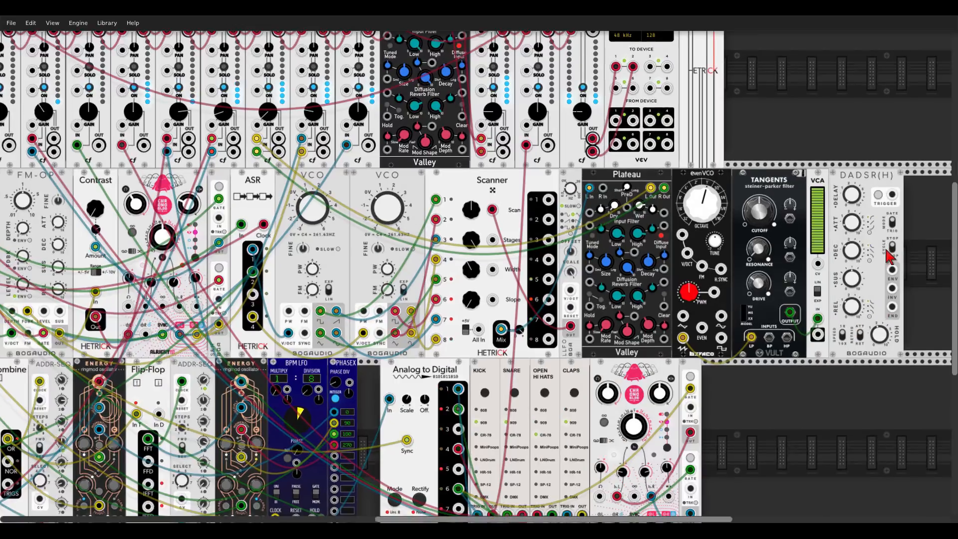
scroll(863, 254, "down", 3)
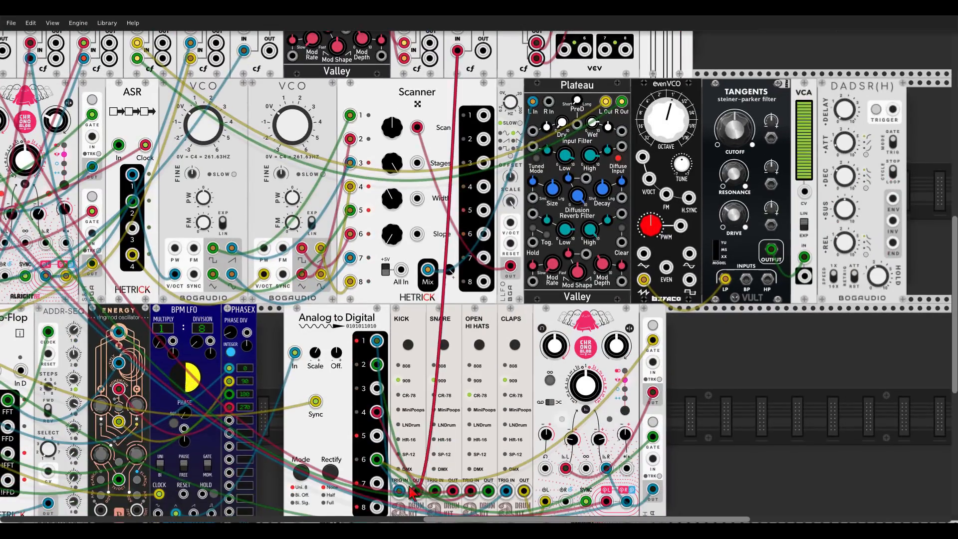
left_click_drag(399, 490, 821, 154)
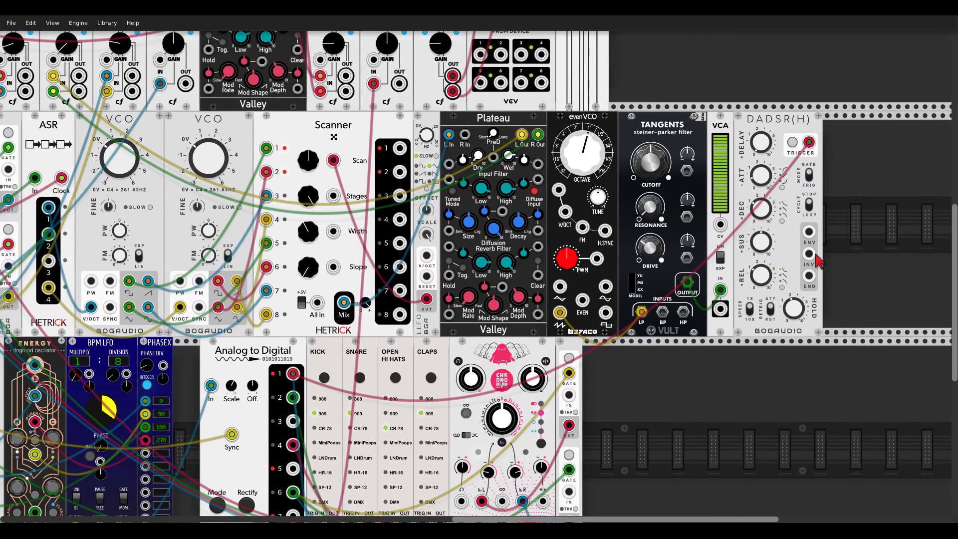
left_click_drag(809, 254, 720, 225)
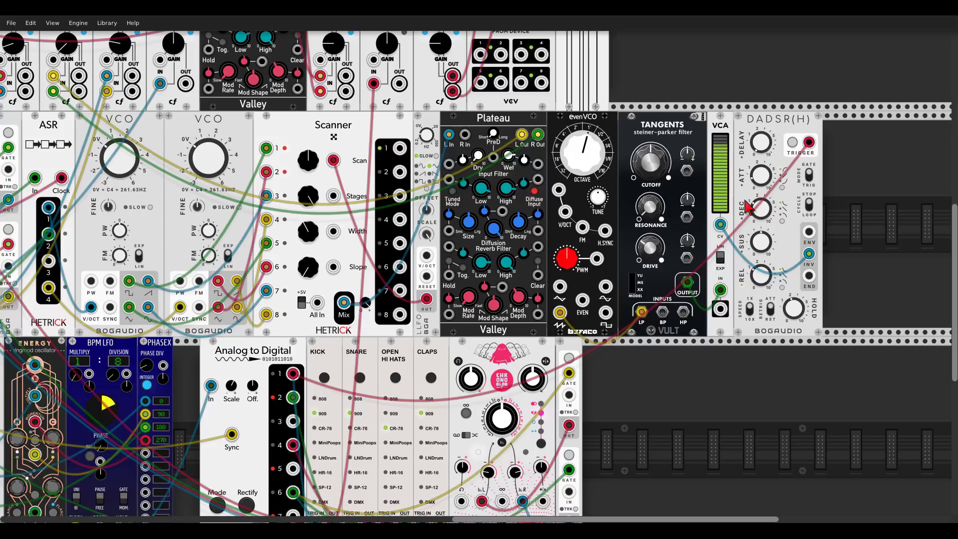
Fine-adjust the attack time of the DADSR(H) envelope
mouse_move(761, 242)
mouse_move(760, 190)
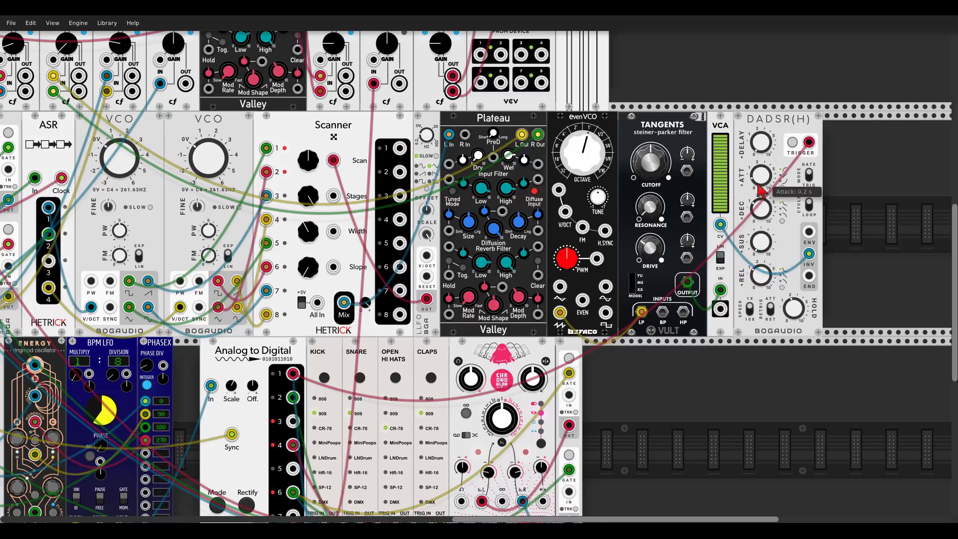
left_click_drag(760, 190, 759, 183)
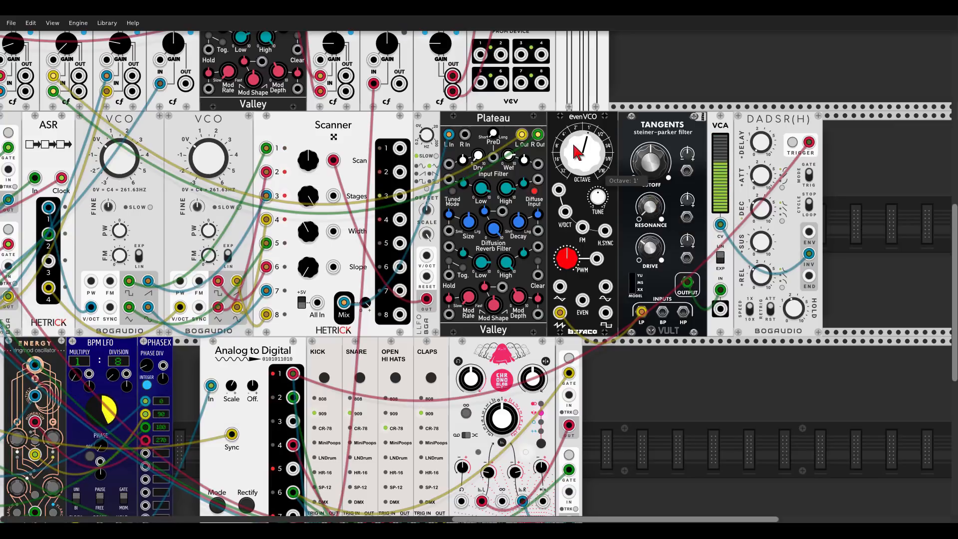
left_click_drag(655, 89, 692, 100)
scroll(691, 99, "down", 3)
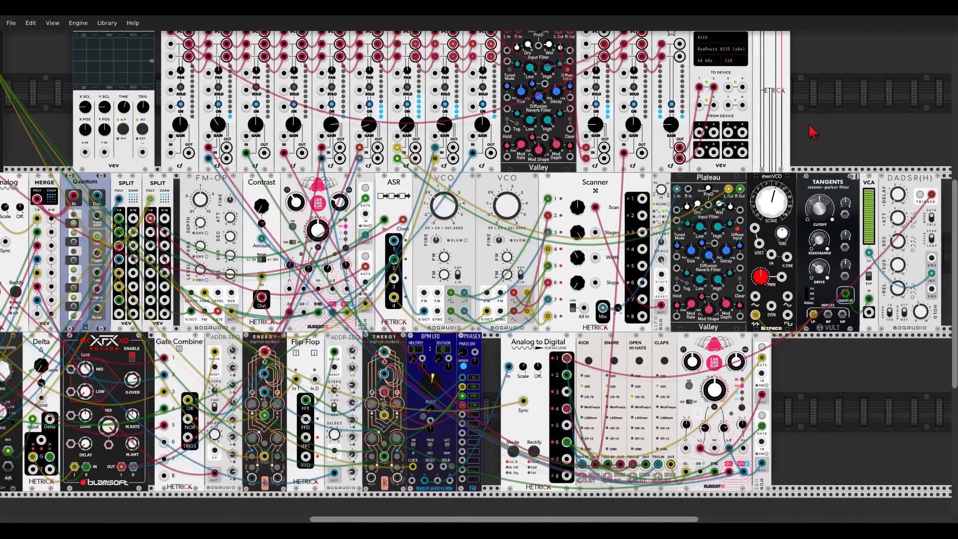
Patch the VCA output to the input of the mixer's first mono channel
left_click_drag(809, 125, 792, 127)
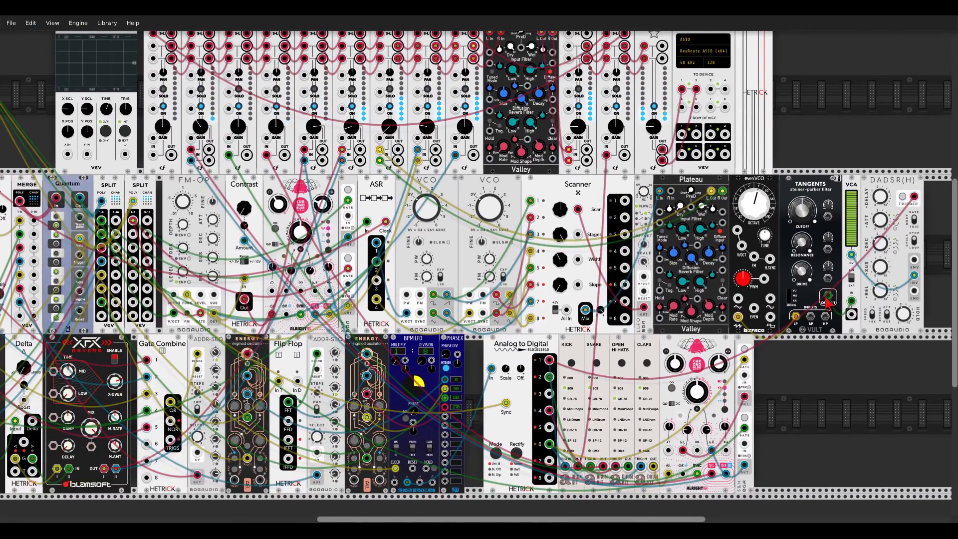
left_click_drag(852, 314, 154, 155)
Enter 2 as the evenVCO's Tune value
mouse_move(814, 222)
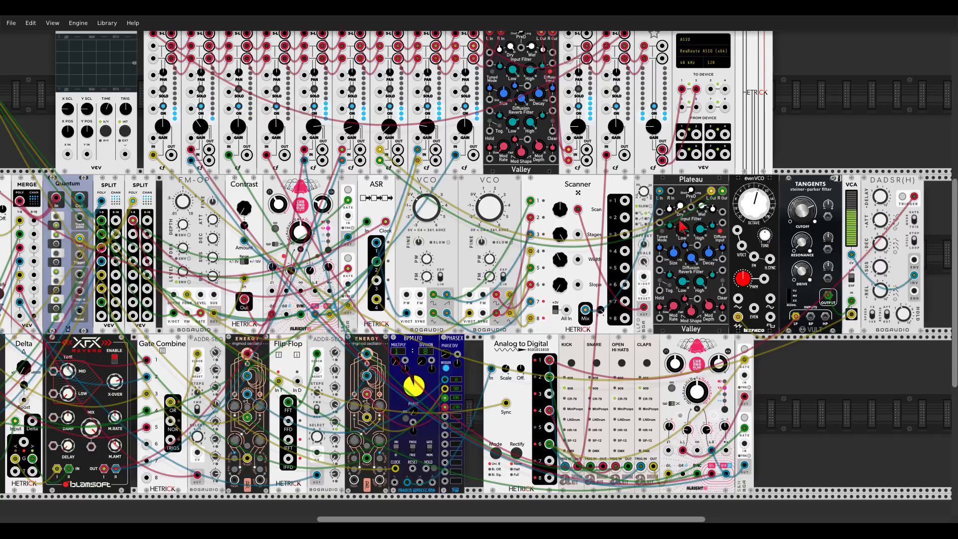
scroll(773, 242, "up", 2)
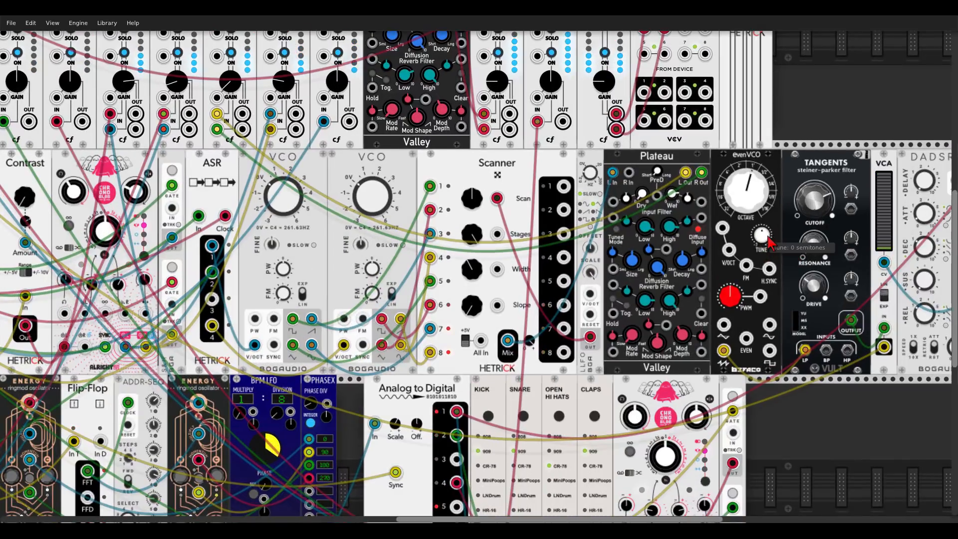
right_click(767, 236)
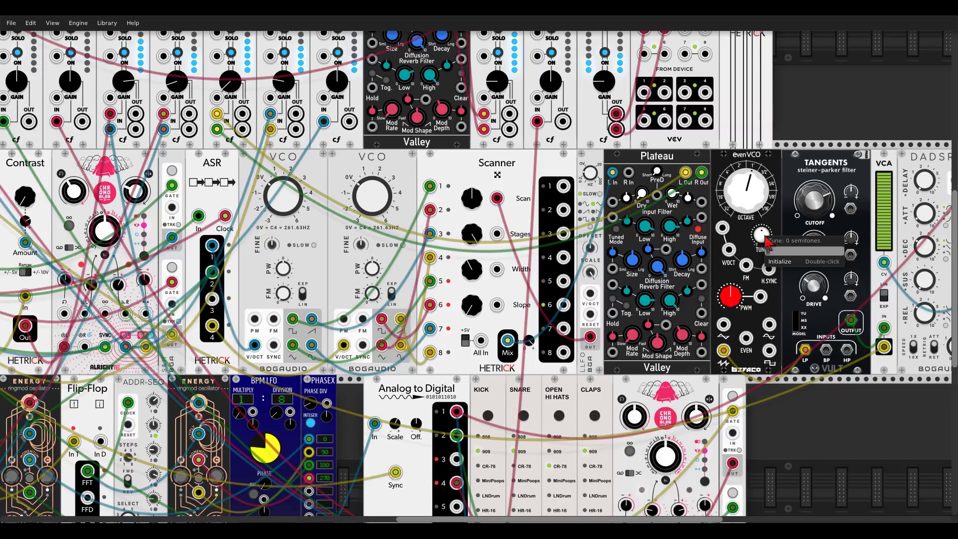
type("2")
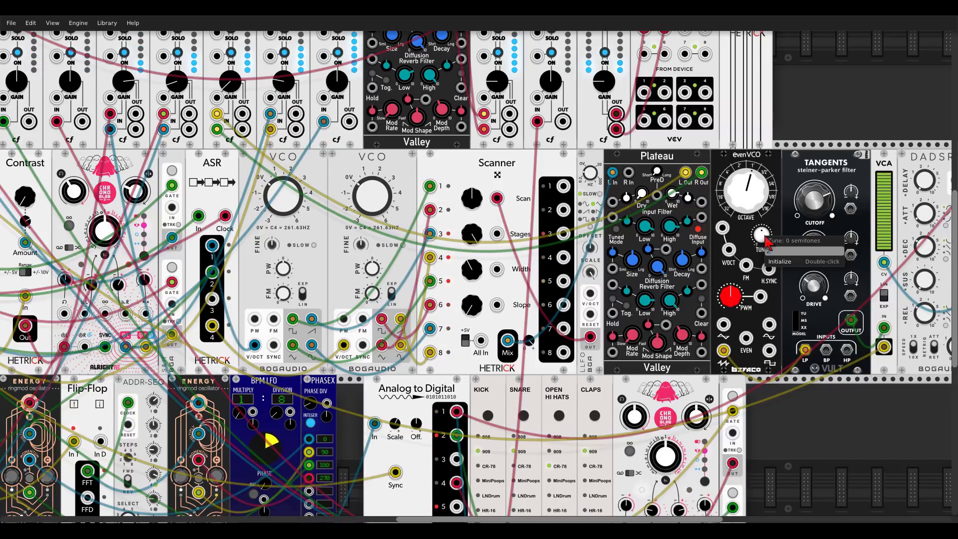
key("Return")
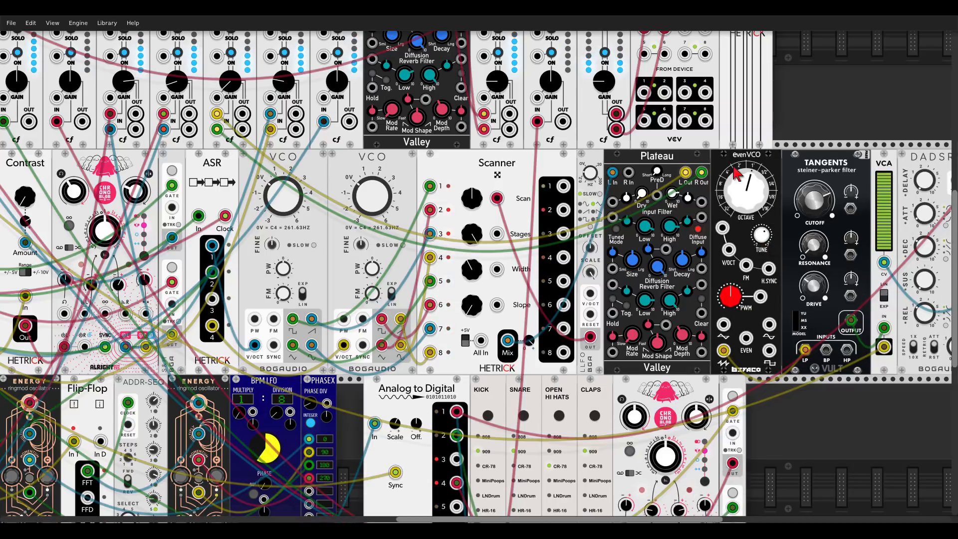
Move the evenVCO voice modules away from Plateau along the row and set the Tangents cutoff to about 0.344
left_click_drag(734, 168, 868, 176)
left_click_drag(746, 107, 603, 94)
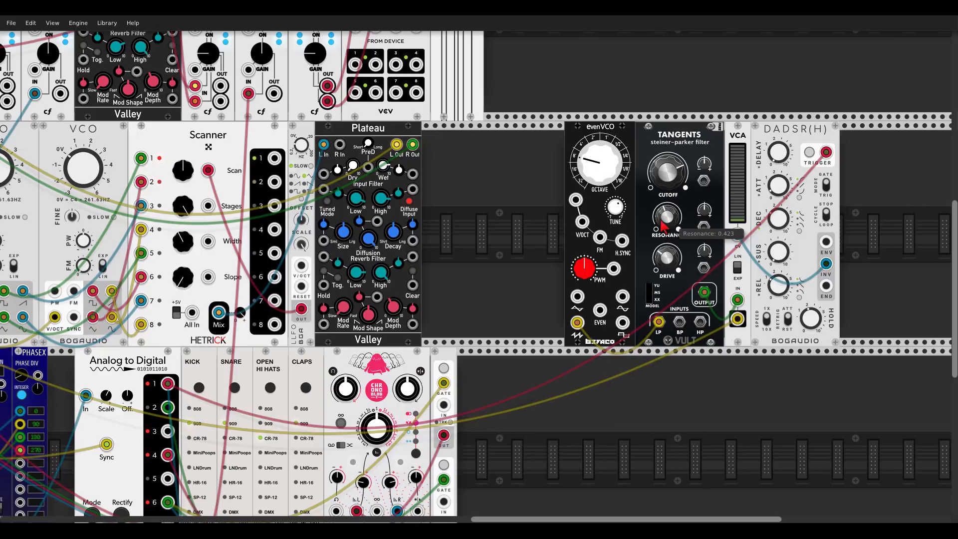
left_click_drag(668, 185, 669, 369)
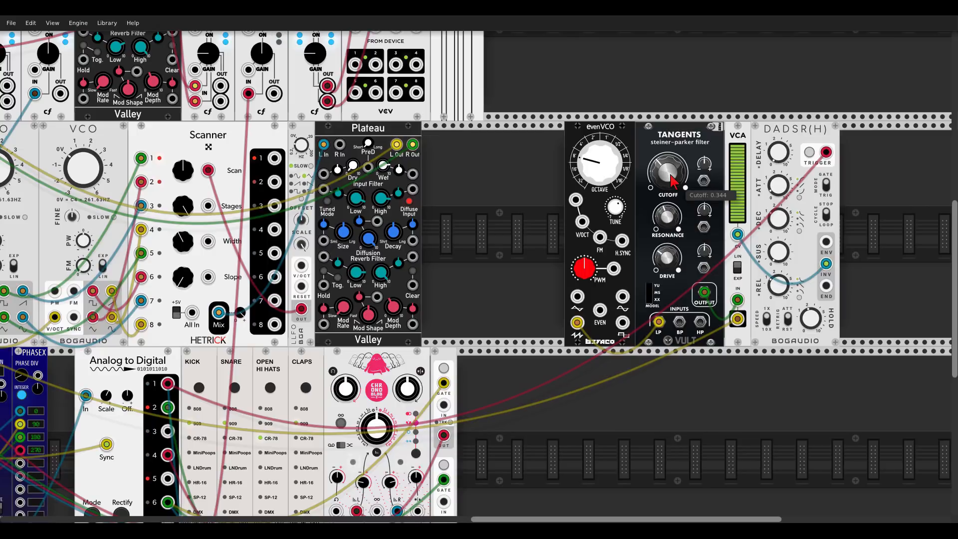
Search the module library for "sequenti" and add the Sequential Switch 8 to 1 beside the evenVCO
scroll(499, 208, "down", 3)
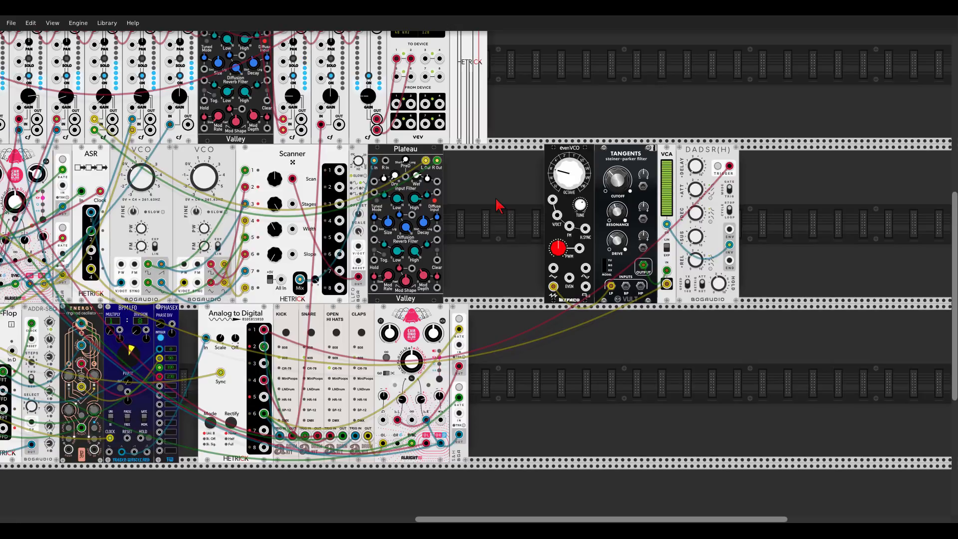
right_click(498, 207)
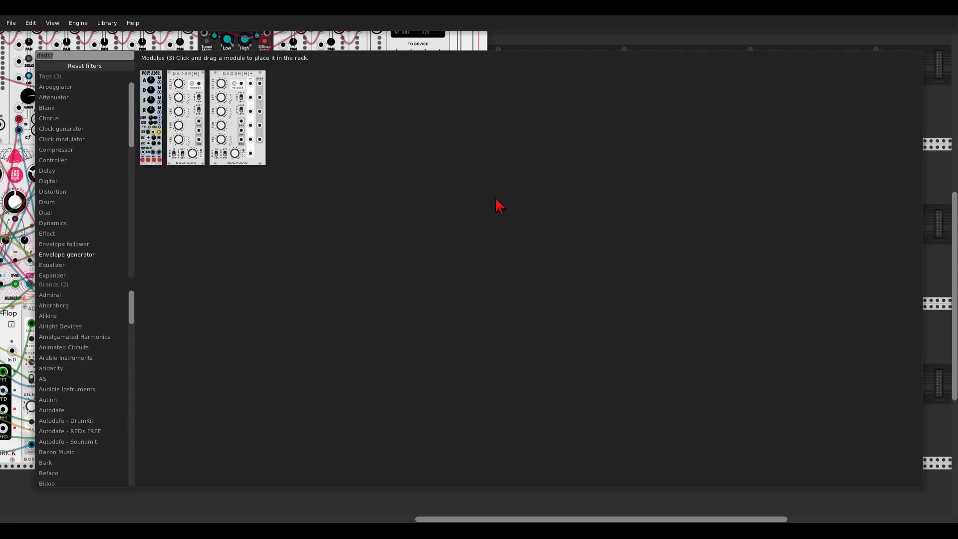
type("sequenti")
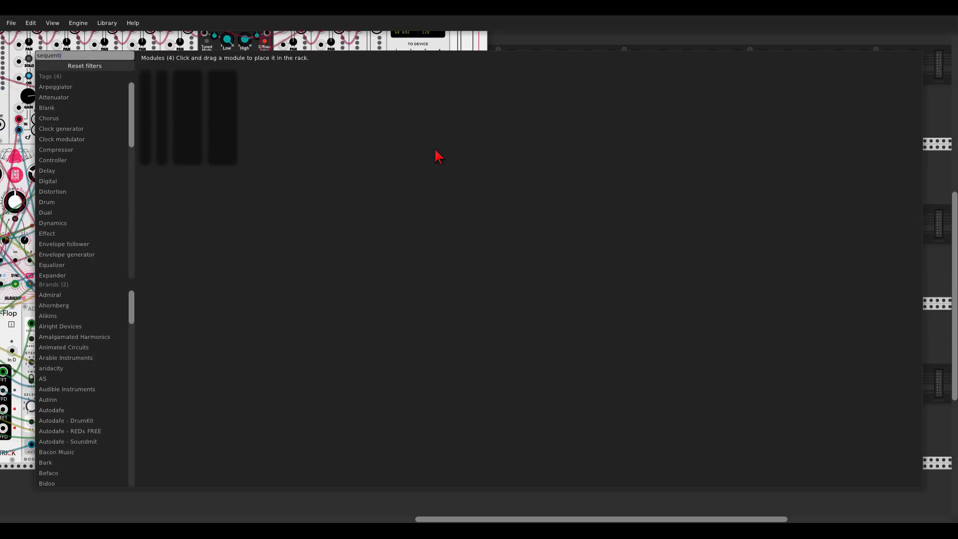
left_click(187, 87)
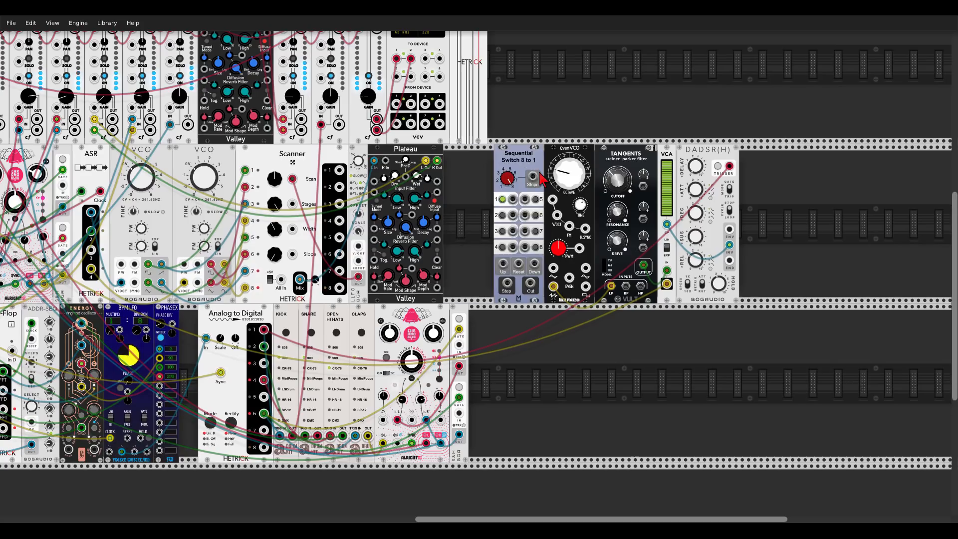
Shift the Sequential Switch and voice modules along the row to make room, and add the Constants module beside the switch
left_click_drag(521, 165, 552, 165)
right_click(503, 177)
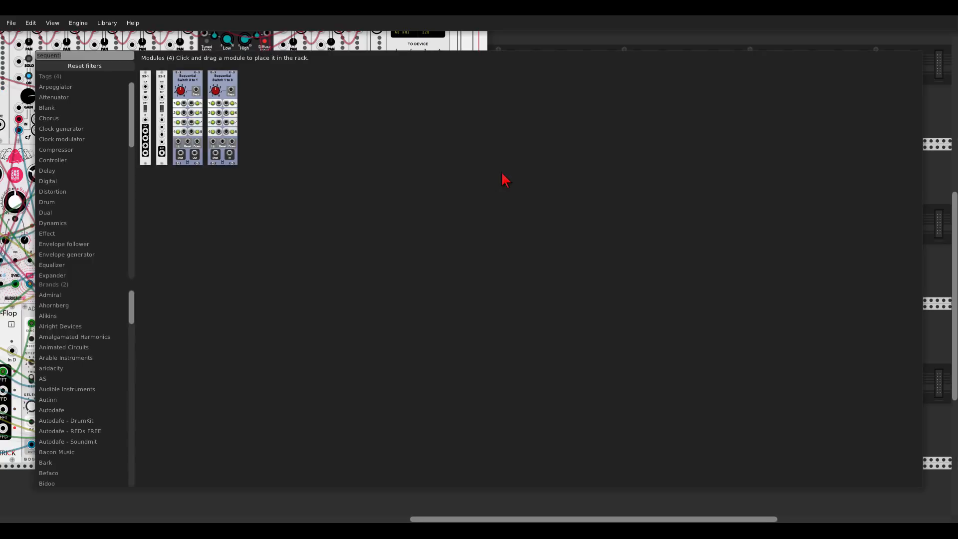
type("const")
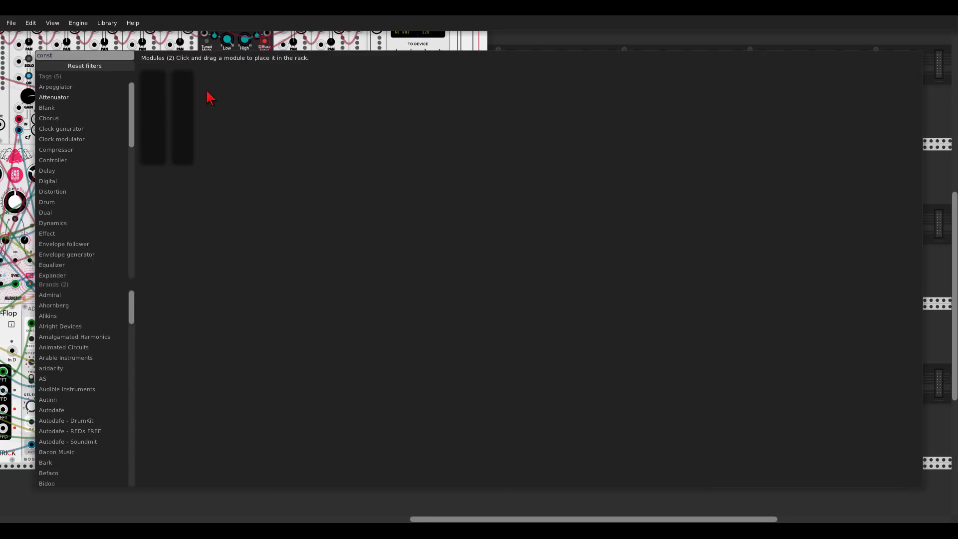
left_click(183, 89)
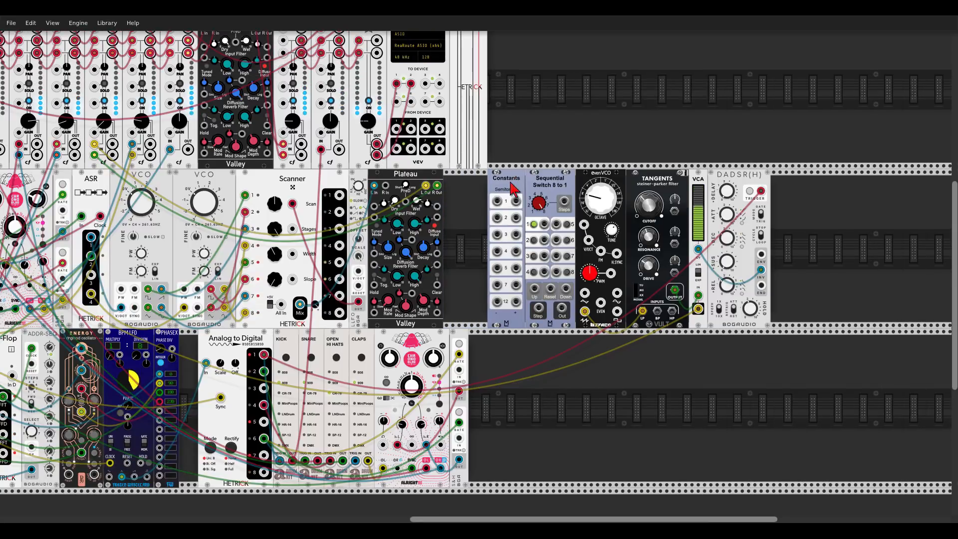
Patch the Sequential Switch output to the evenVCO V/OCT input and Analog to Digital output 8 to the switch's Up input
scroll(501, 207, "up", 2)
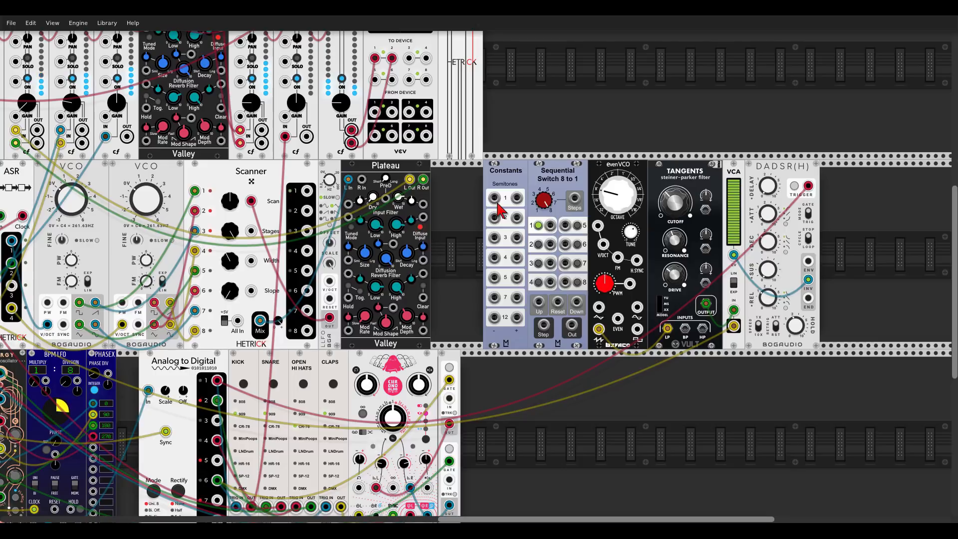
left_click_drag(572, 325, 604, 244)
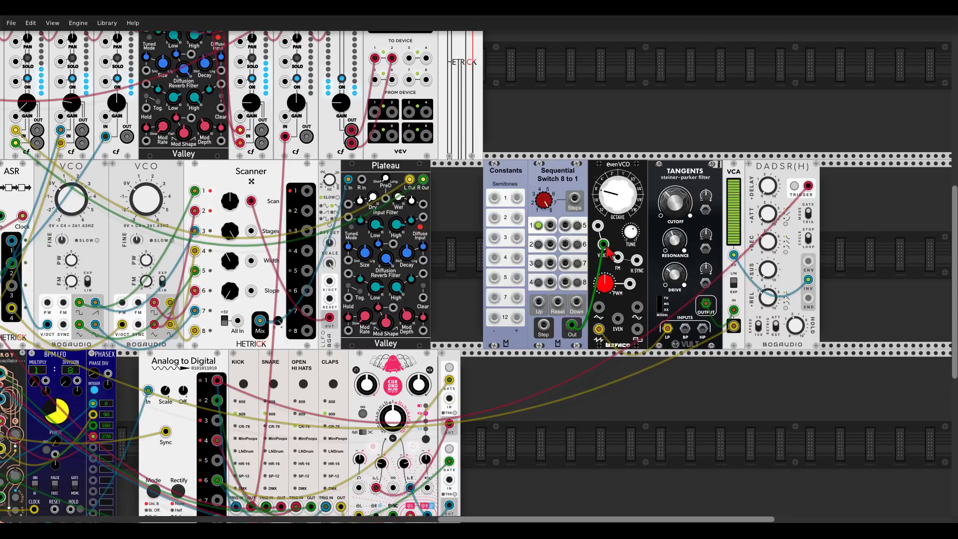
scroll(606, 249, "up", 1)
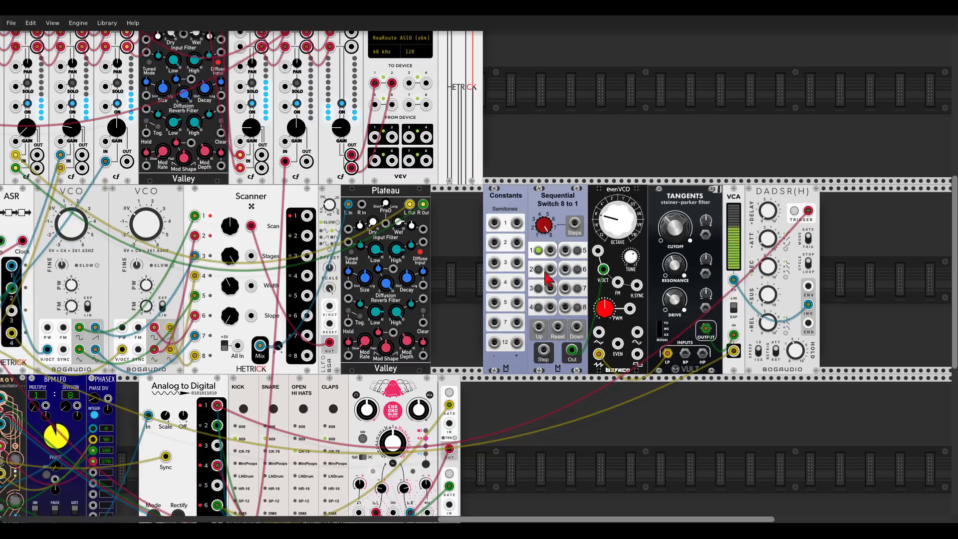
left_click_drag(466, 306, 501, 217)
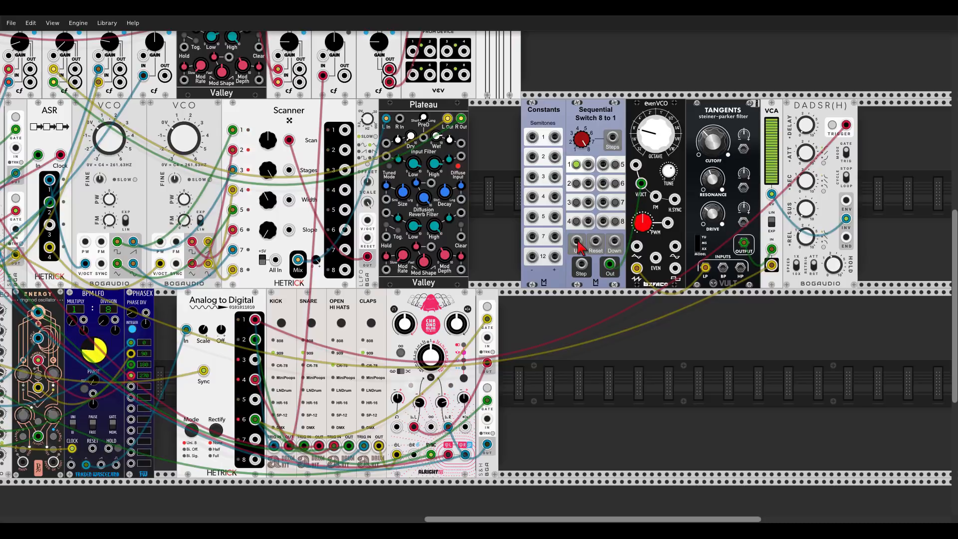
left_click_drag(577, 241, 255, 460)
Patch Constants' right-column 3 and 5 semitone outputs and left-column 2 semitone output to Sequential Switch inputs 2, 8 and 4 respectively
scroll(643, 309, "up", 1)
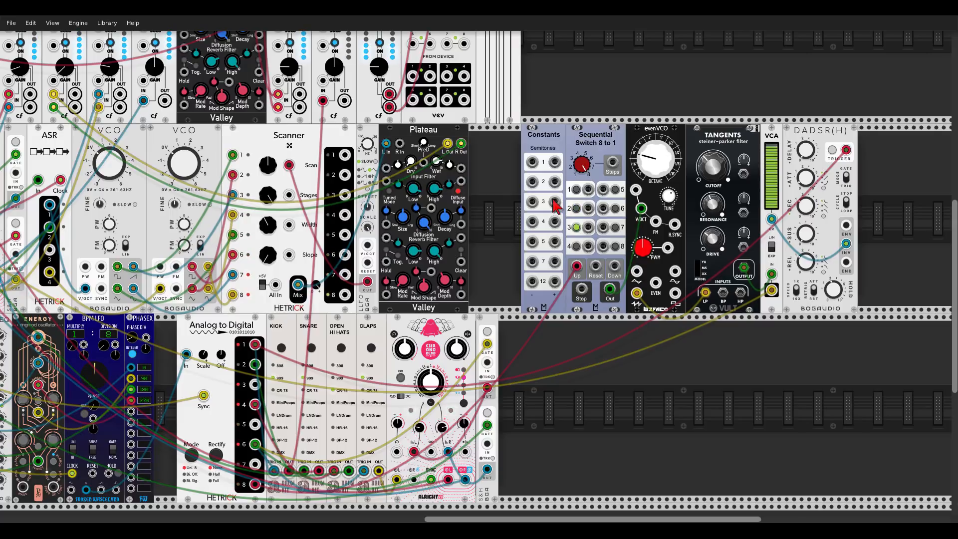
left_click_drag(555, 201, 589, 209)
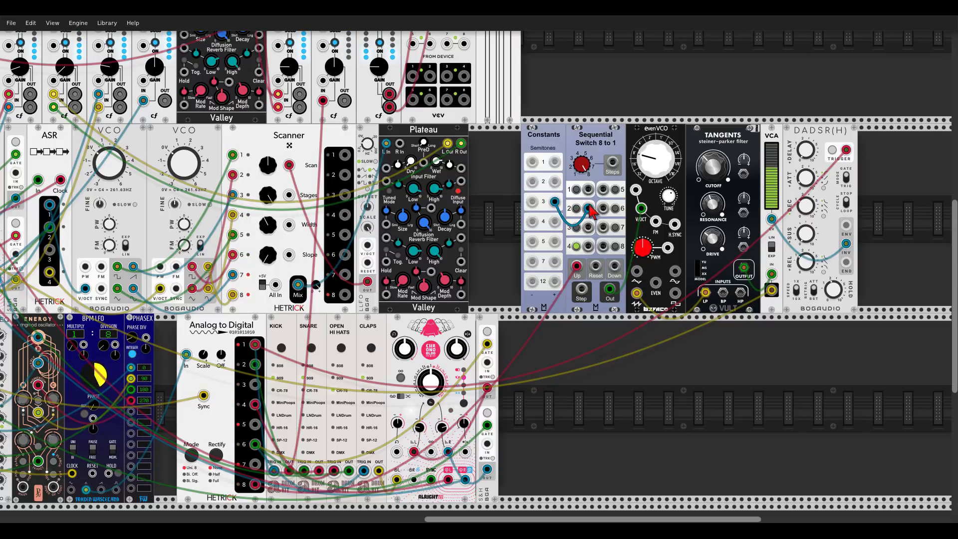
left_click_drag(554, 242, 602, 246)
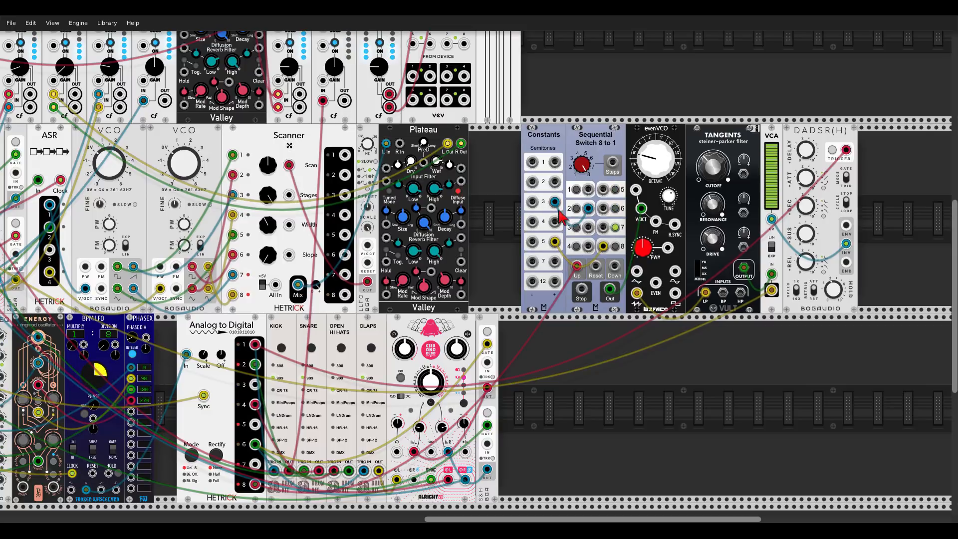
left_click_drag(532, 181, 595, 247)
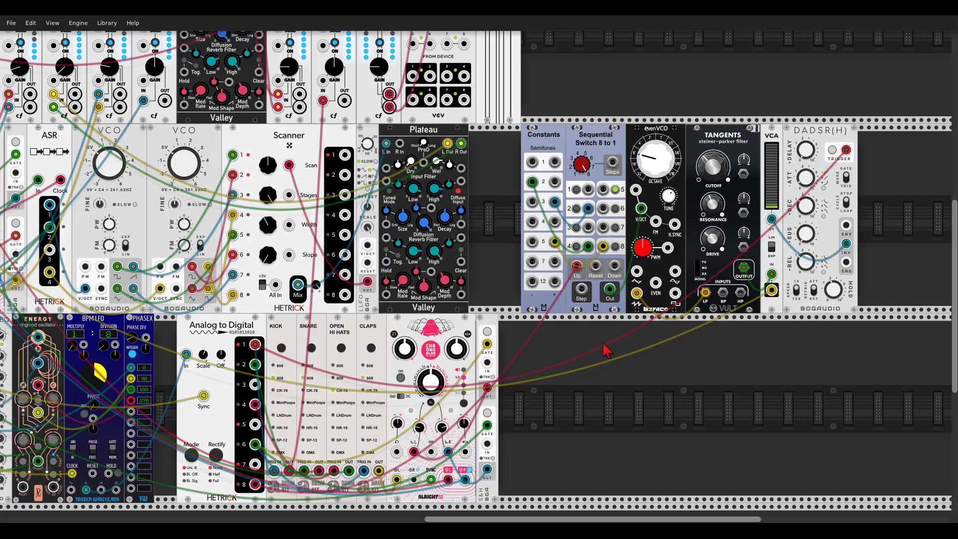
Patch a BPM LFO output to the Tangents cutoff modulation input, with the cutoff modulation amount at about 0.309
scroll(638, 335, "down", 2)
scroll(639, 335, "left", 3)
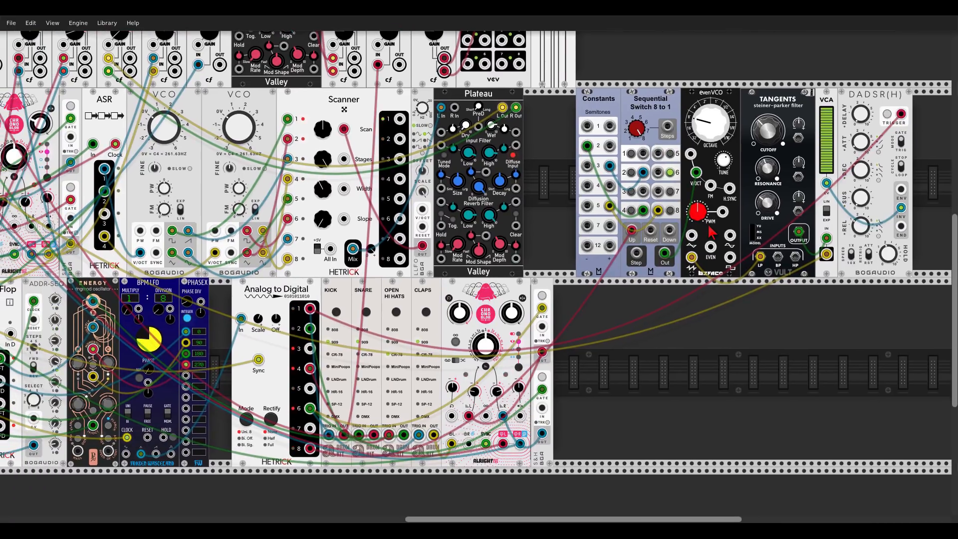
scroll(712, 232, "up", 1)
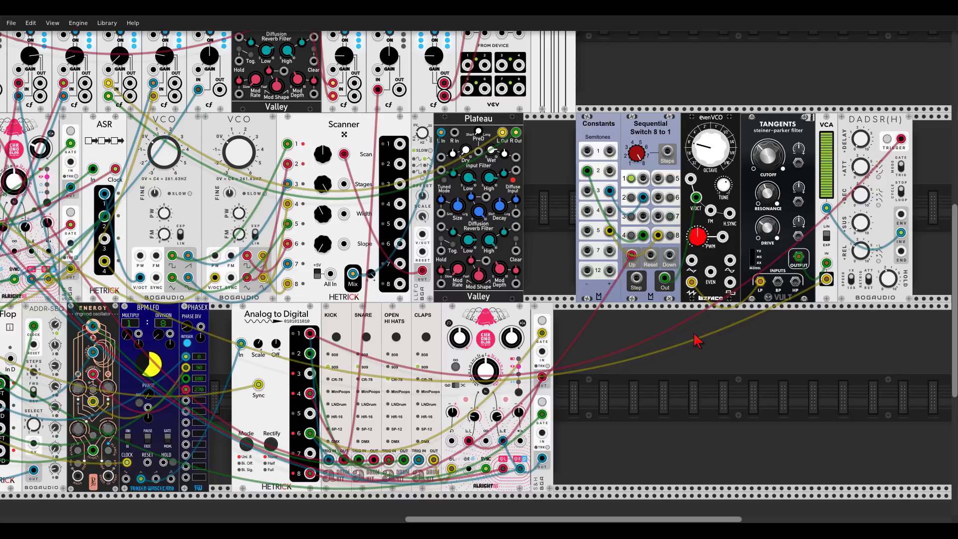
left_click_drag(798, 166, 128, 475)
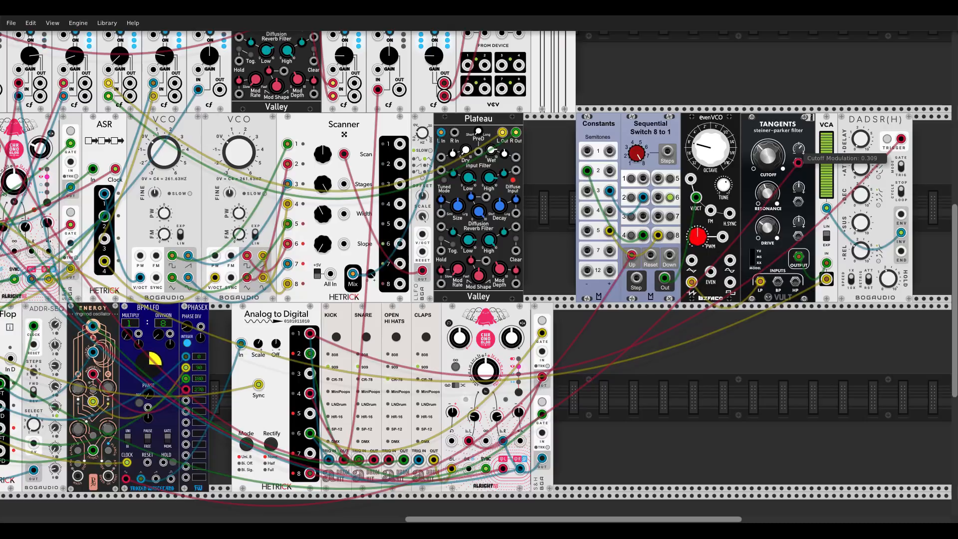
scroll(672, 357, "down", 2)
left_click_drag(626, 349, 688, 341)
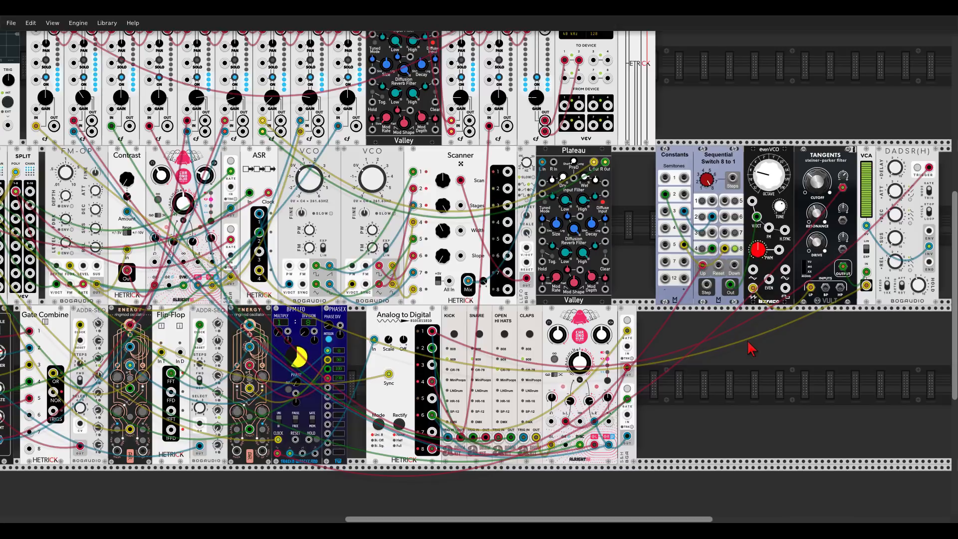
scroll(751, 349, "down", 3)
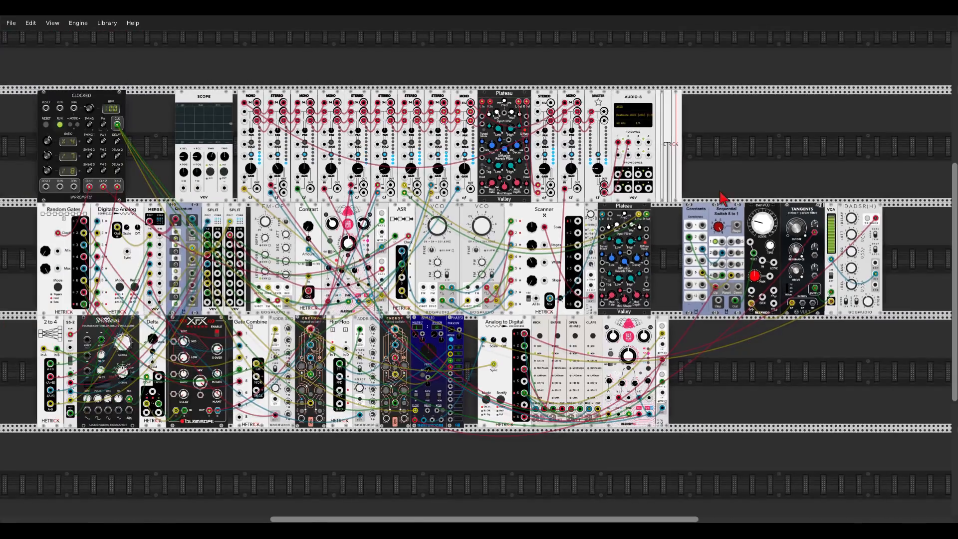